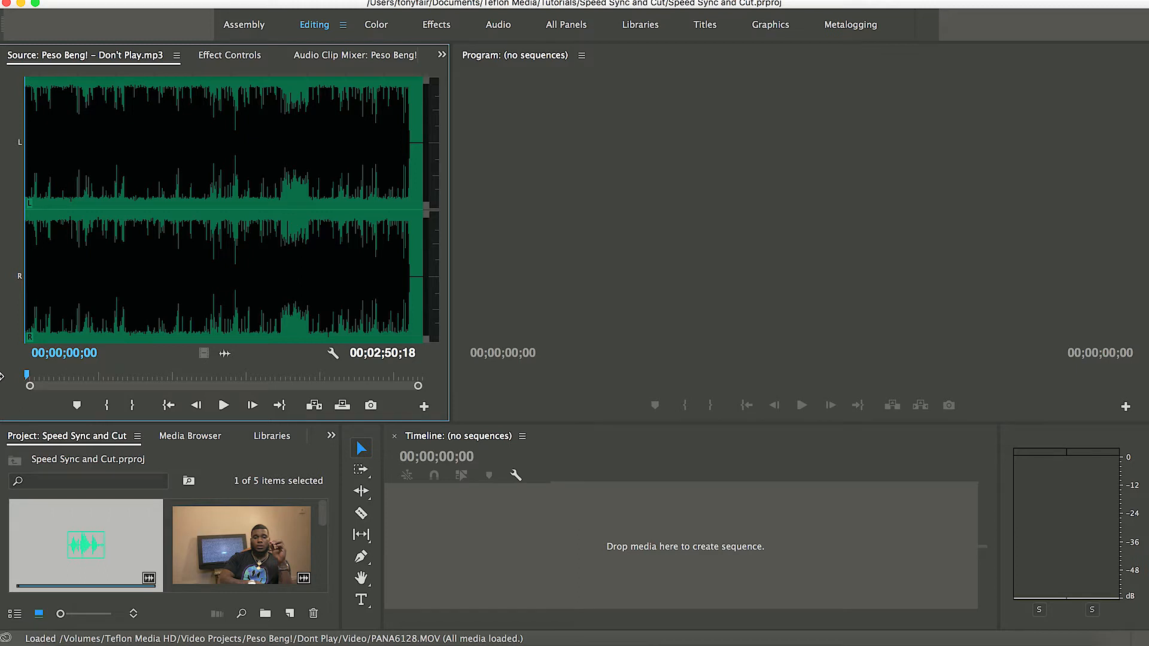
Step: Mark the opening of the song in the source clip with an In point at 00;00;01;22 and an Out point at 00;00;03;04
key("space")
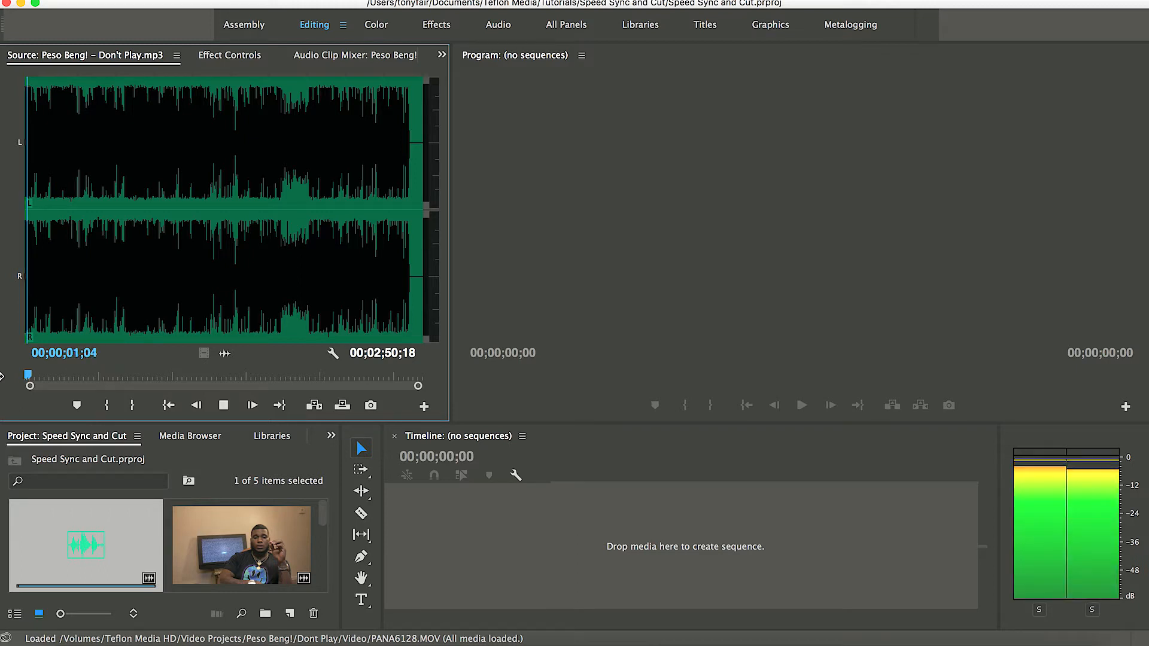
key("space")
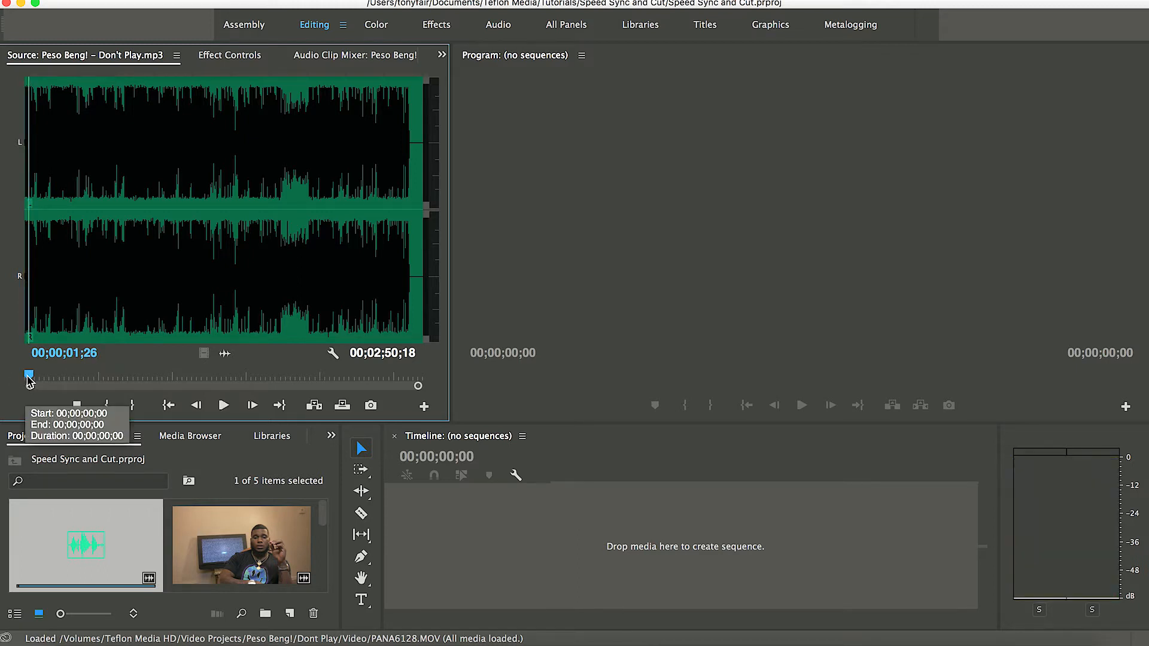
left_click_drag(27, 376, 2, 374)
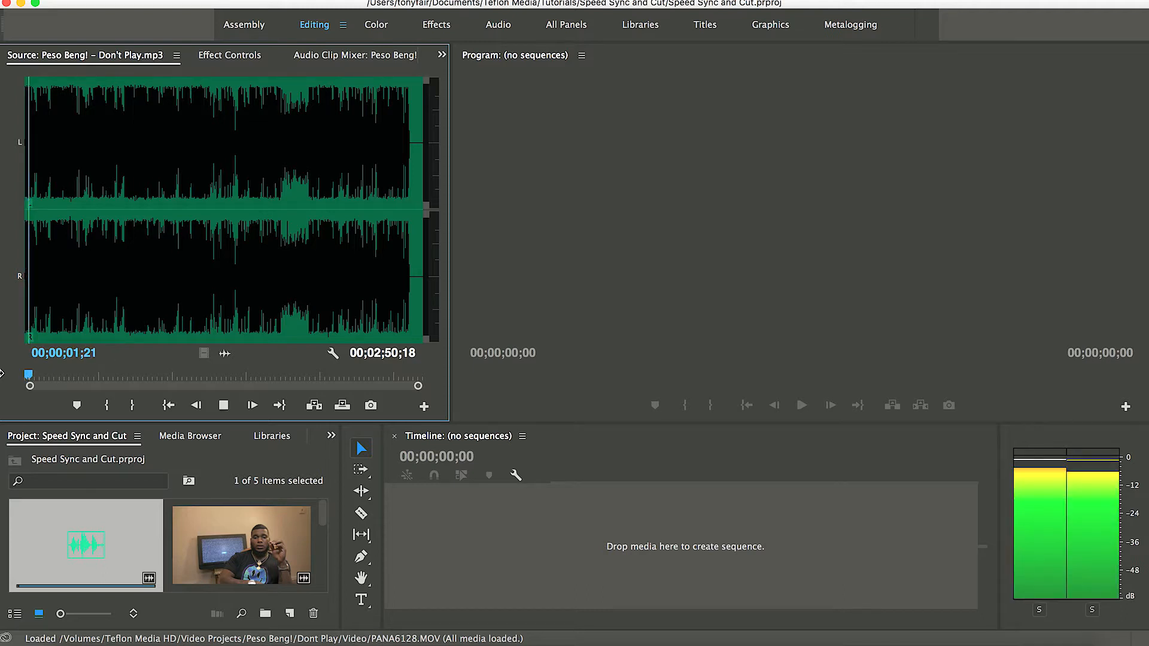
key("i")
key("space")
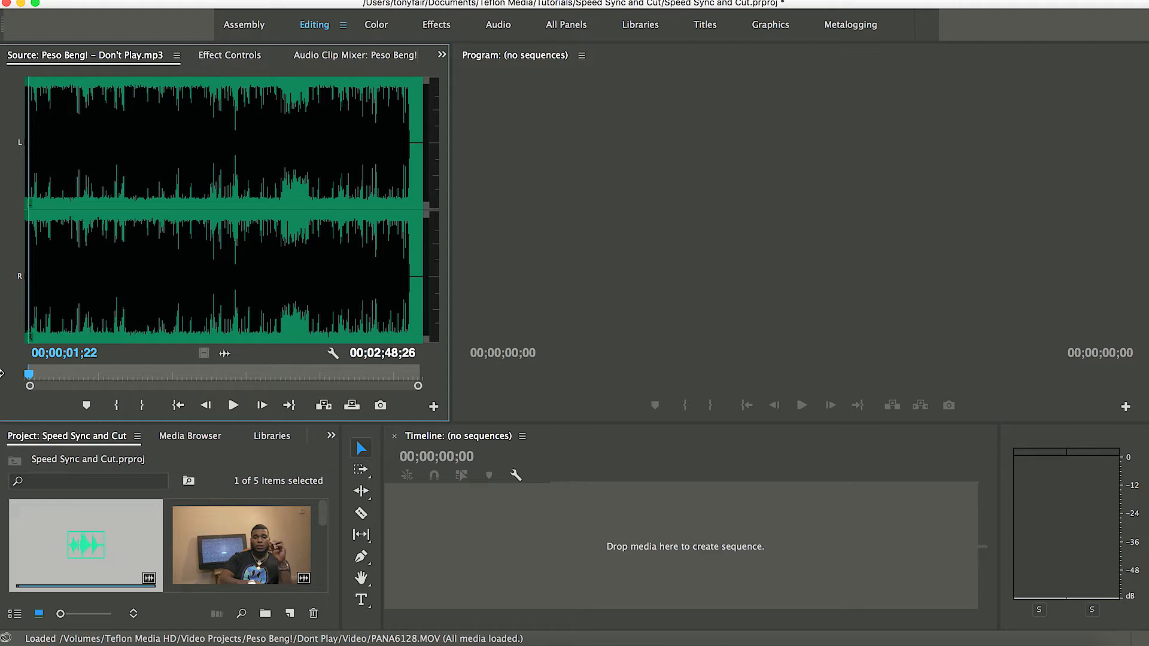
key("space")
key("o")
key("space")
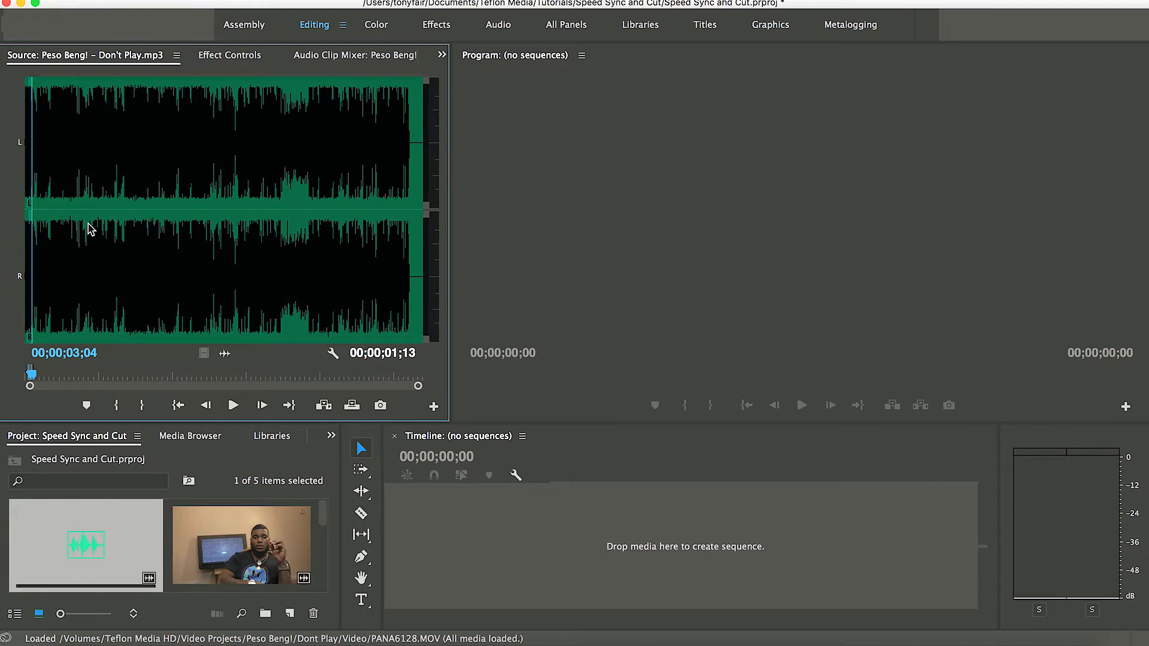
Step: Create a new sequence from the marked section of Peso Beng! - Don't Play.mp3 and play it back
left_click_drag(62, 213, 171, 349)
left_click_drag(38, 557, 412, 560)
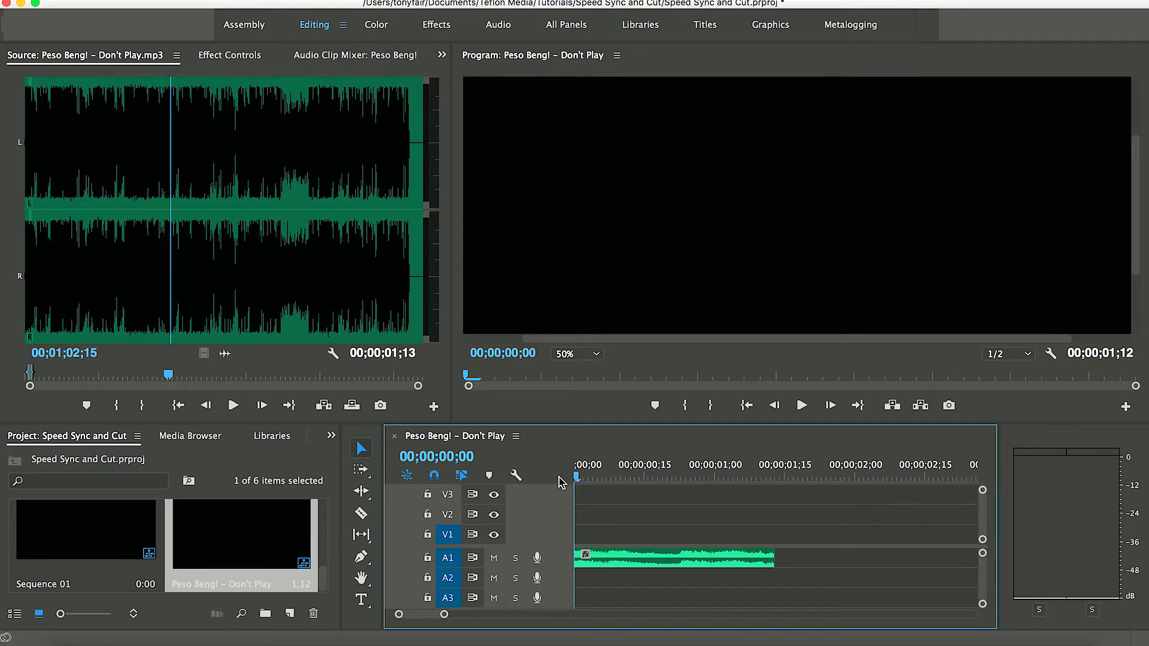
key("space")
key("space")
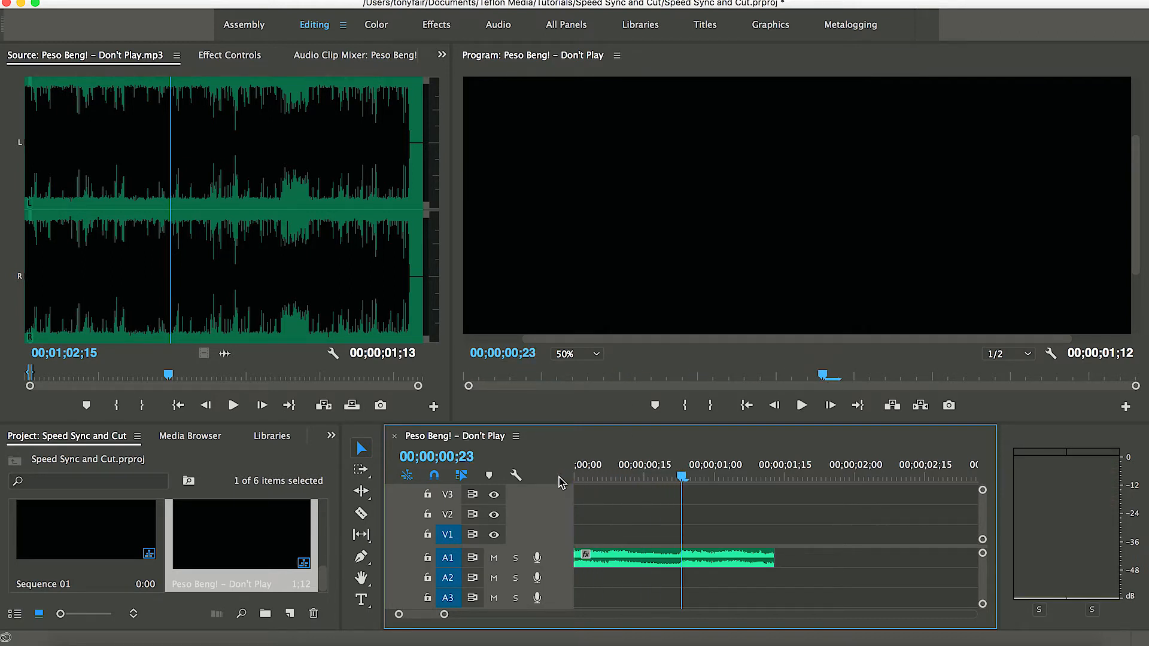
Step: Shift the song clip on A1 to start at 00;00;00;06 and add a sequence marker at its start
left_click_drag(600, 553, 630, 555)
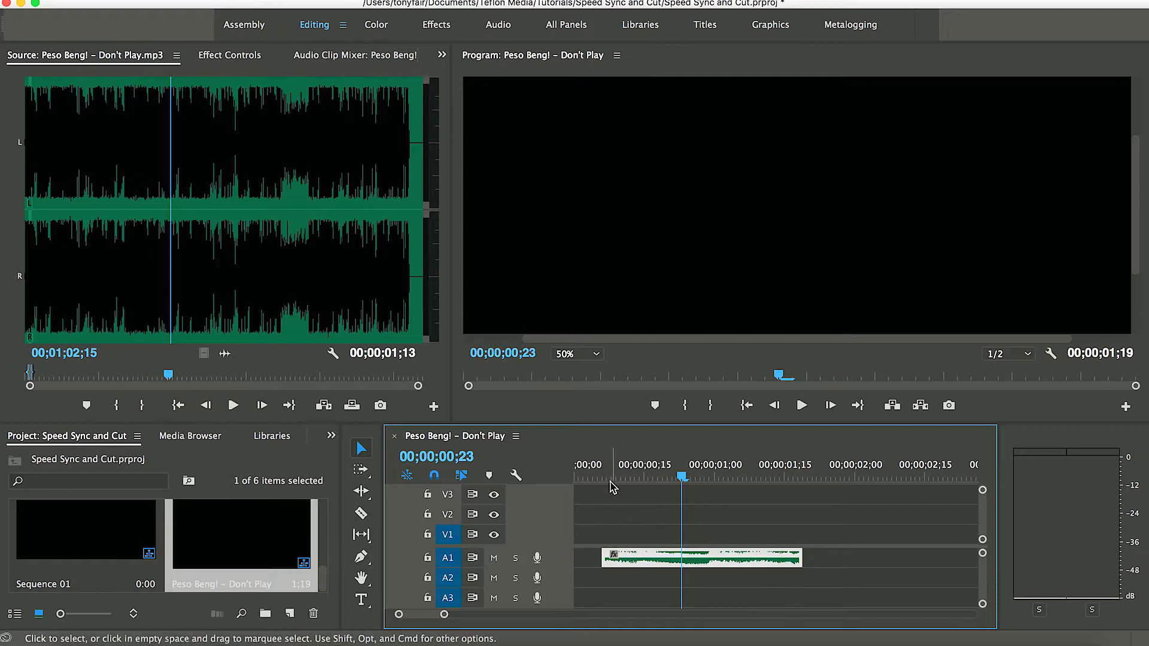
left_click(602, 477)
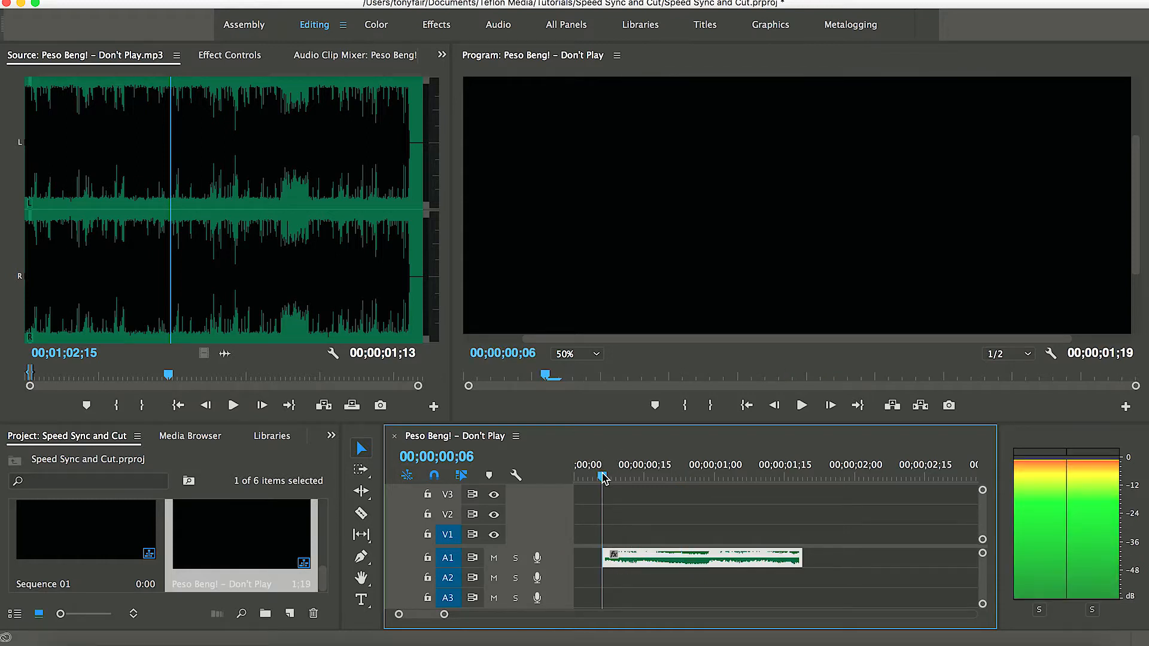
key("=")
key("minus")
key("minus")
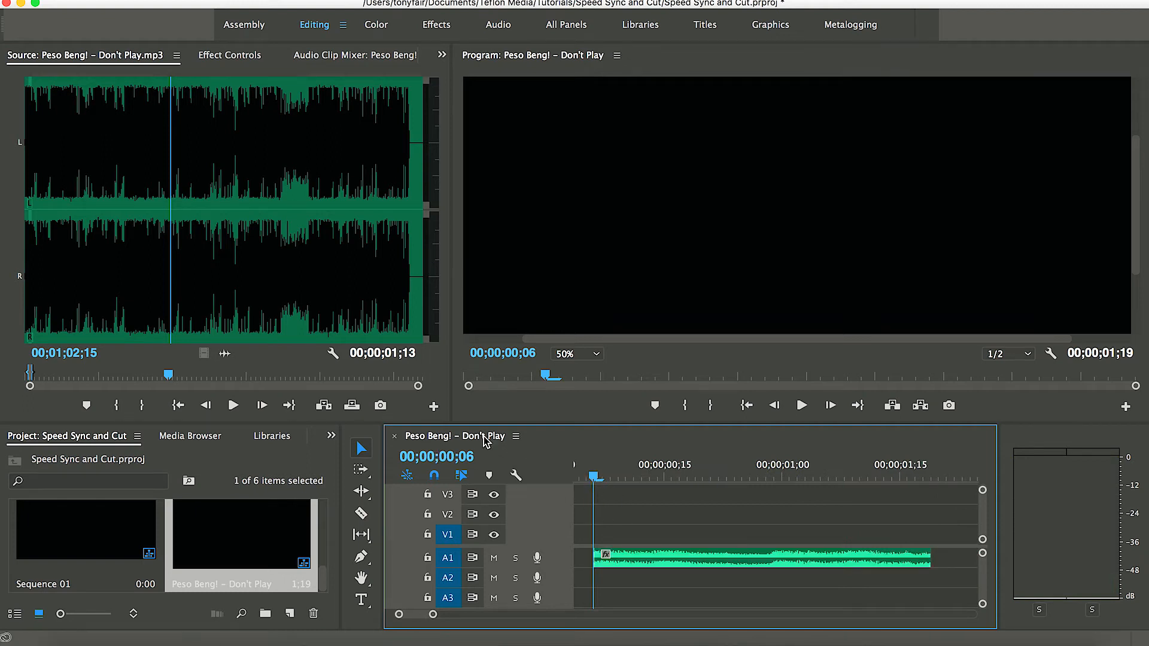
left_click(655, 406)
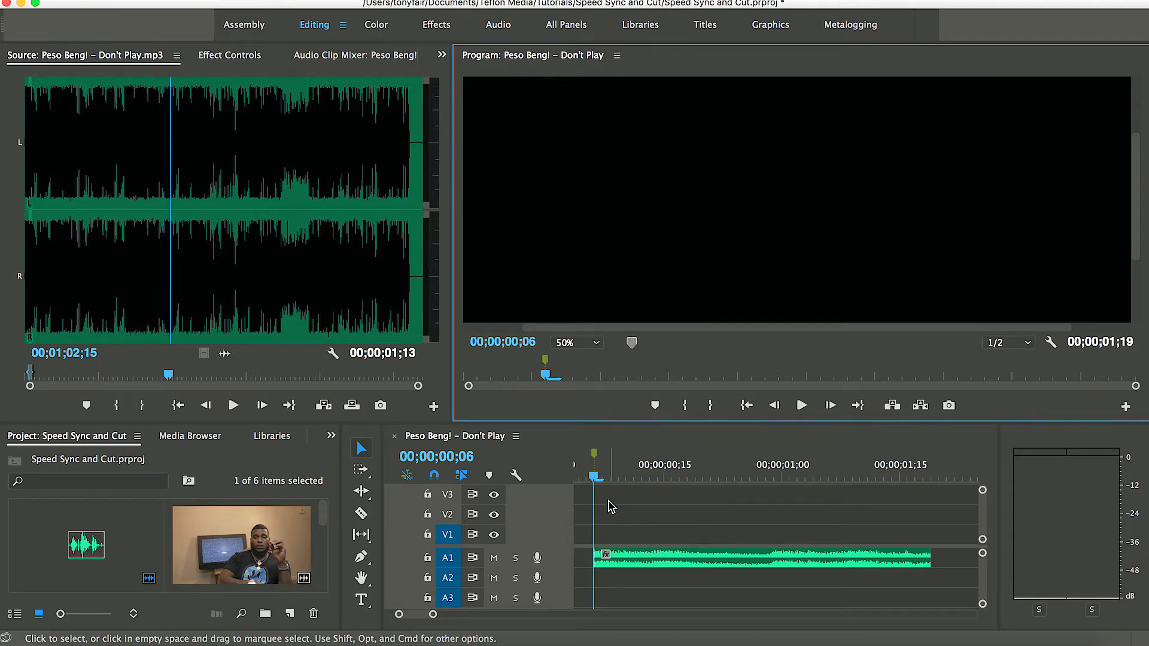
Step: Open PANA6071.MOV from the project in the Source monitor and dismiss the Wi-Fi sign-in window
scroll(611, 506, "up", 1)
scroll(610, 507, "down", 1)
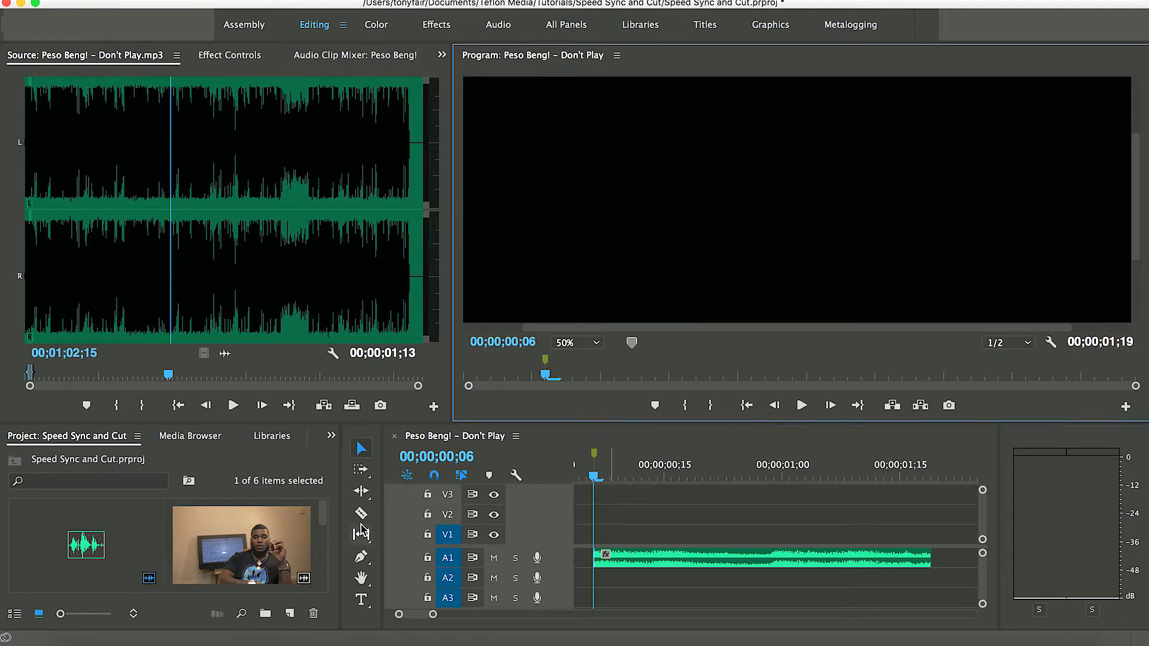
left_click_drag(321, 523, 322, 555)
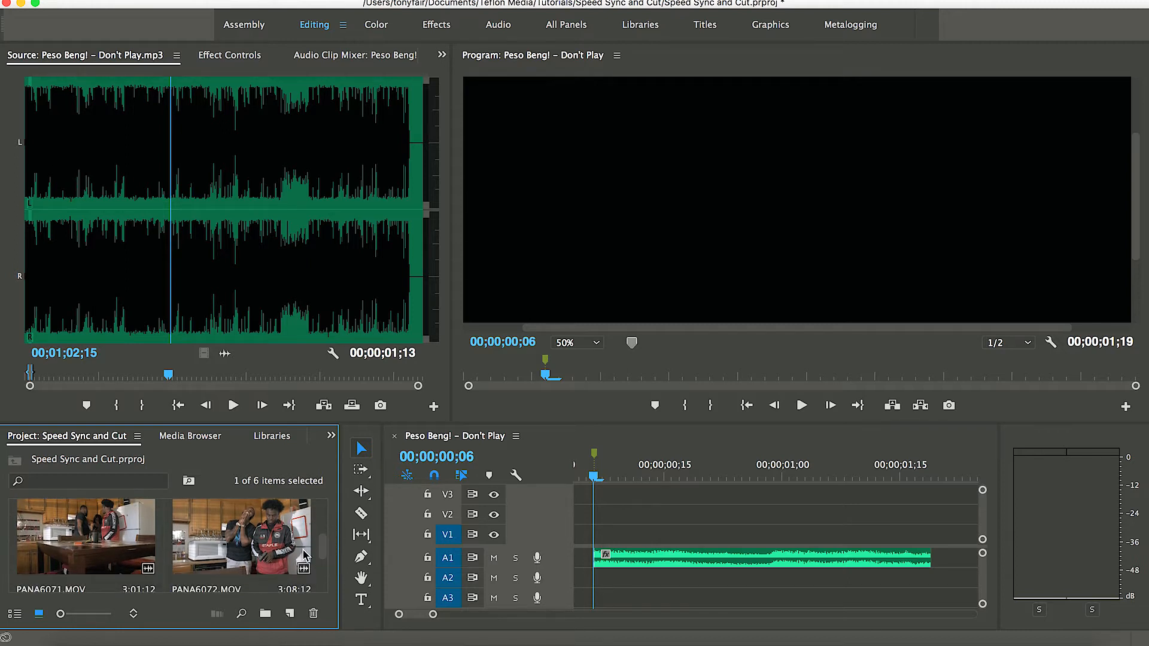
left_click(116, 546)
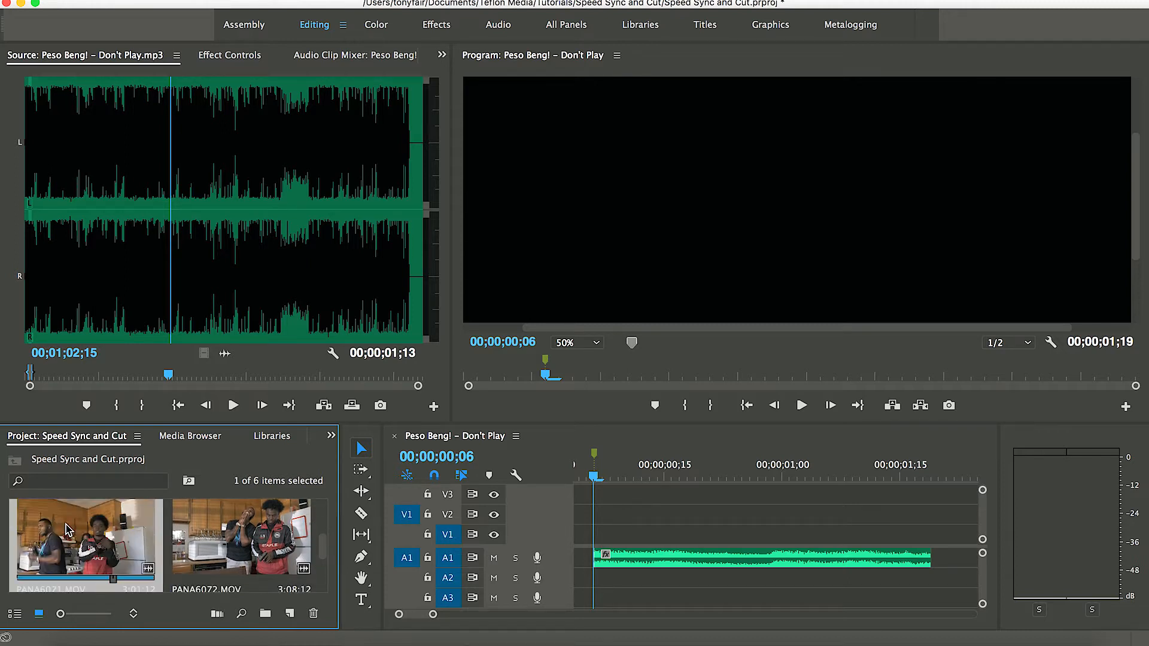
scroll(71, 532, "up", 3)
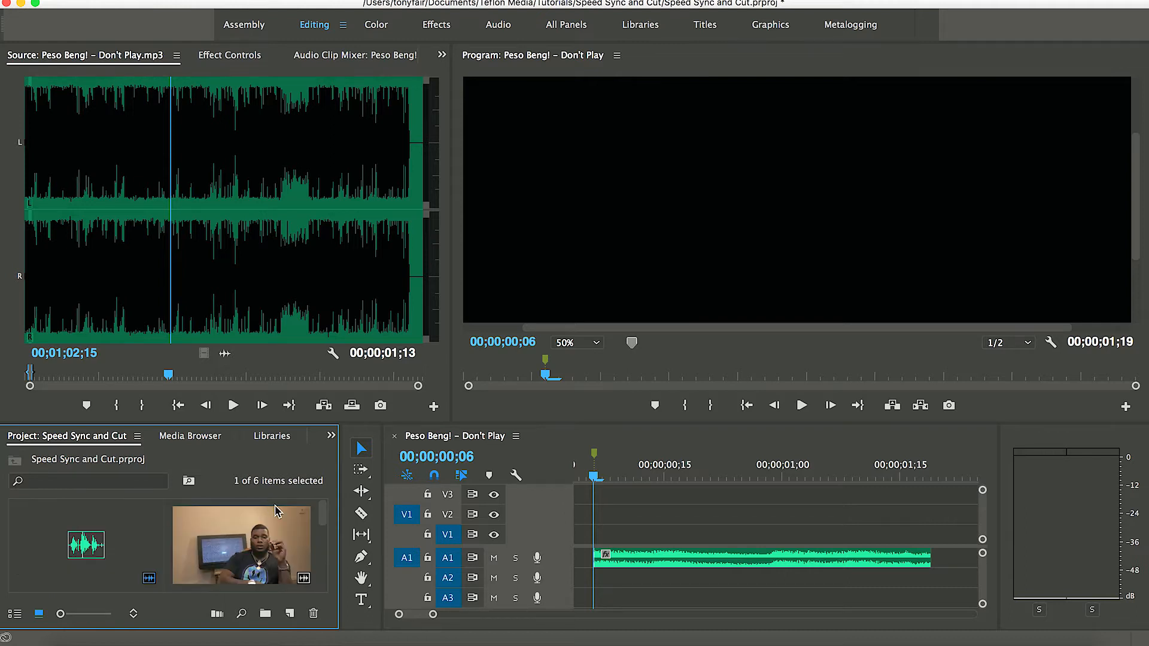
left_click_drag(322, 520, 320, 552)
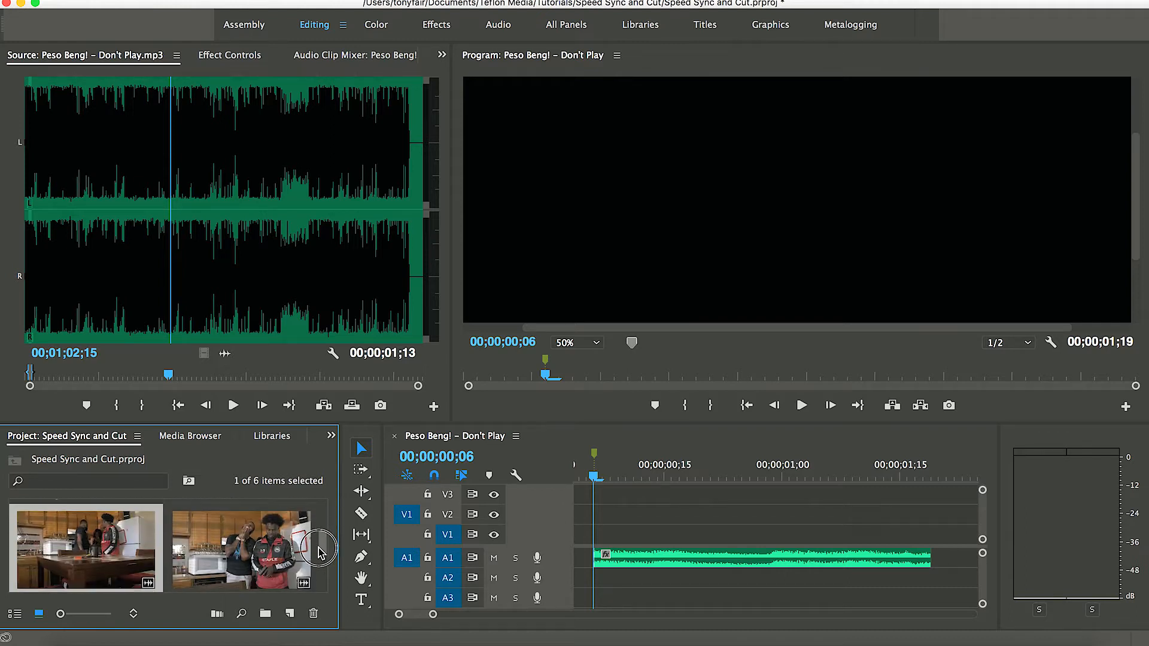
double_click(94, 552)
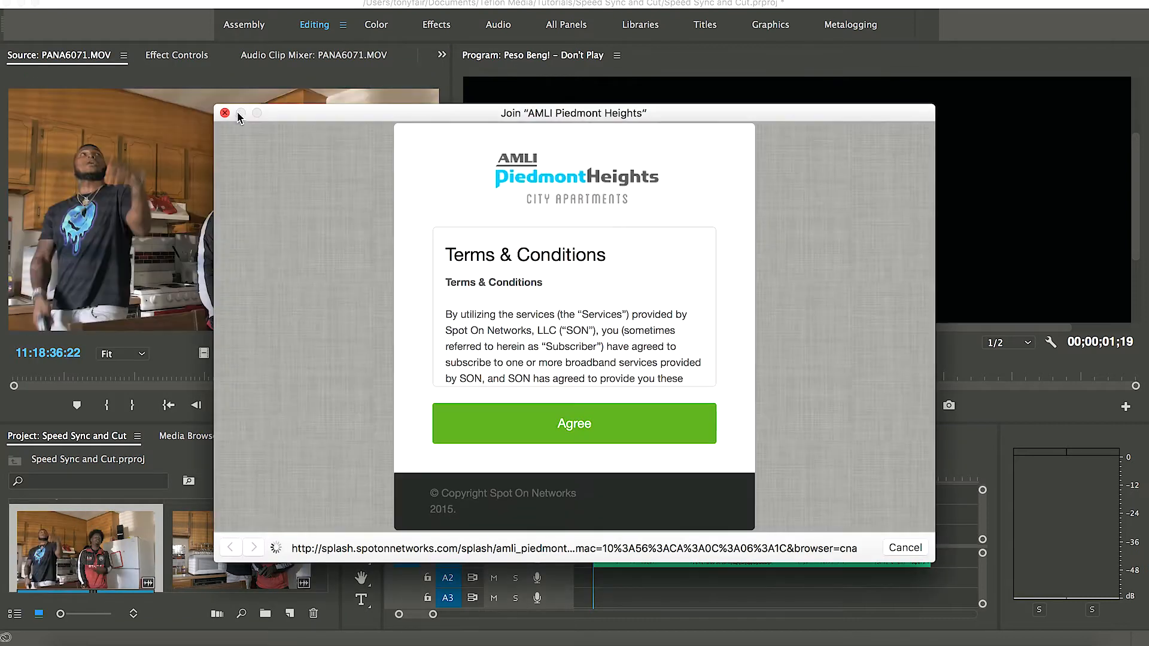
left_click(225, 113)
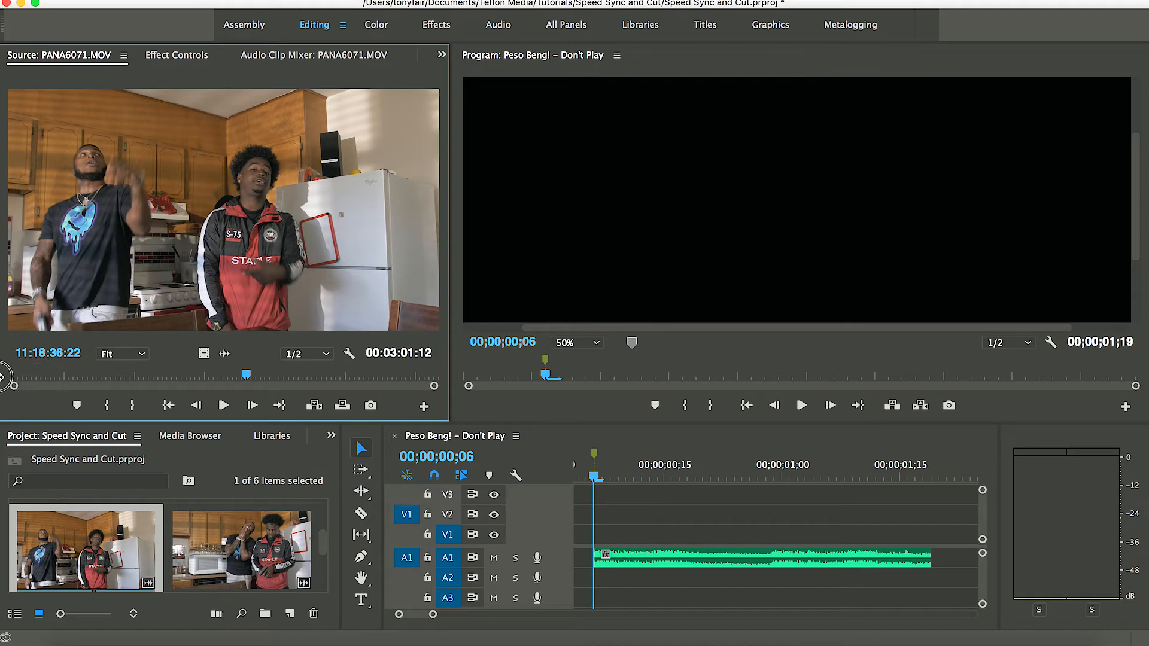
Step: Play and scrub through the beginning of PANA6071.MOV to locate where the song starts
left_click_drag(26, 382, 2, 379)
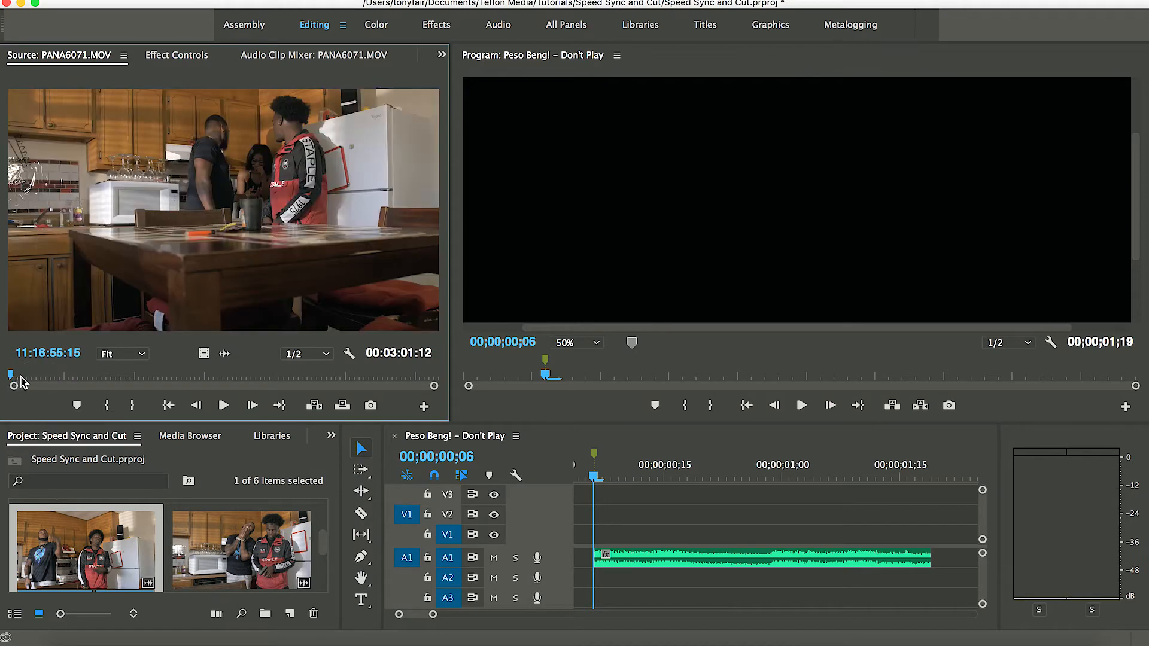
key("space")
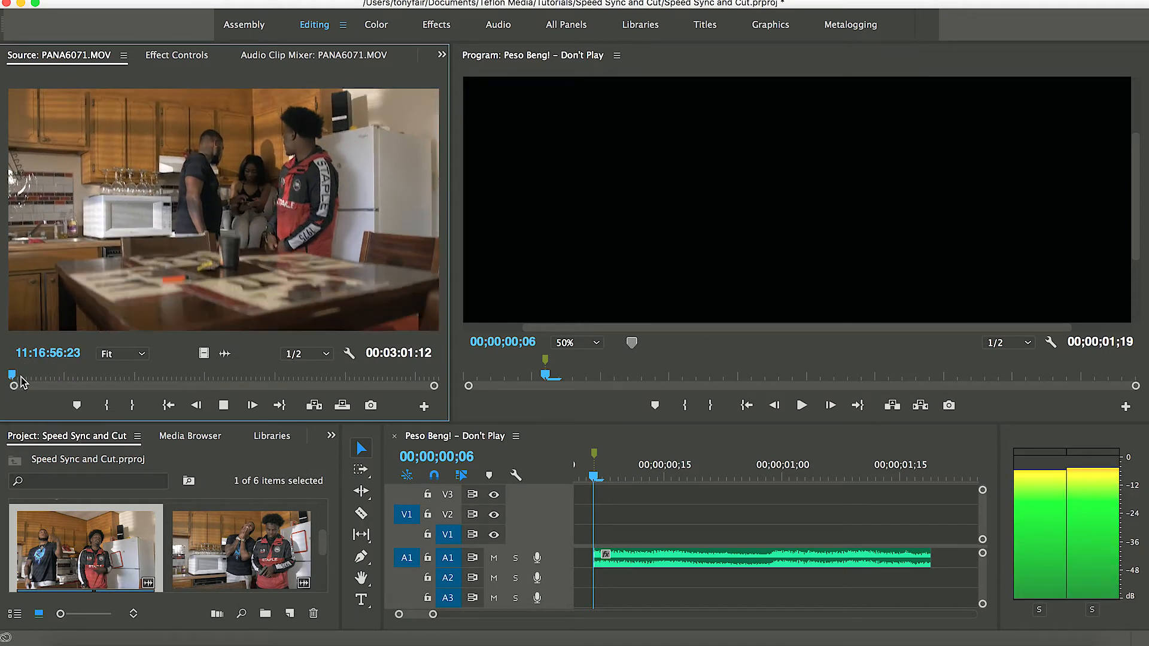
left_click_drag(21, 379, 42, 380)
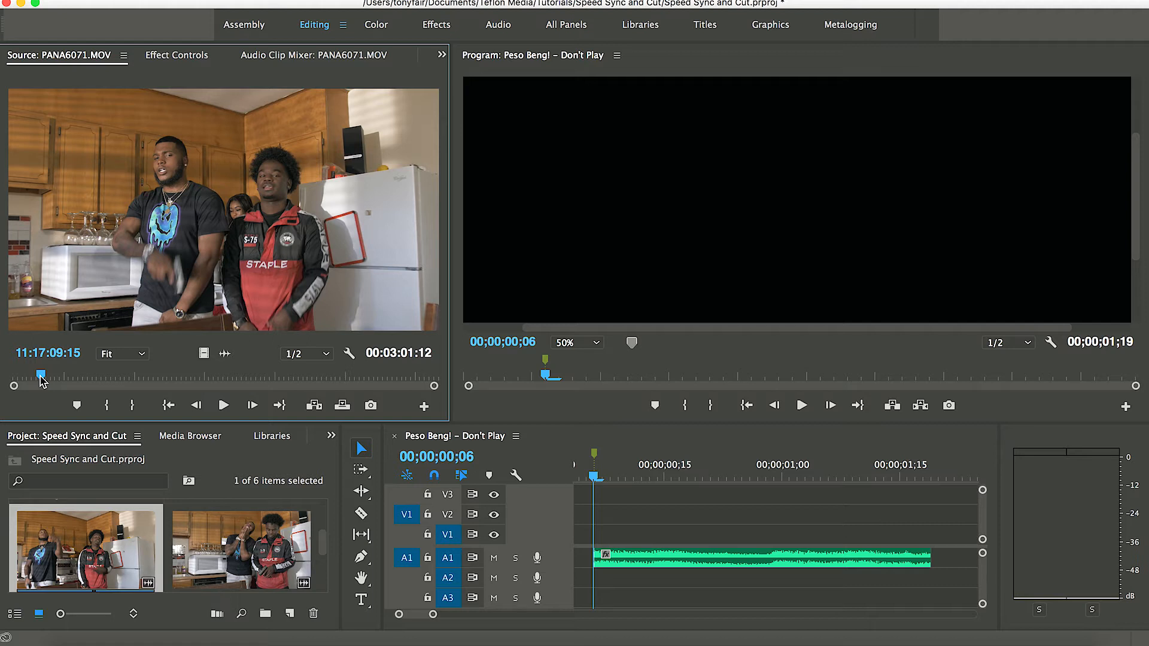
key("space")
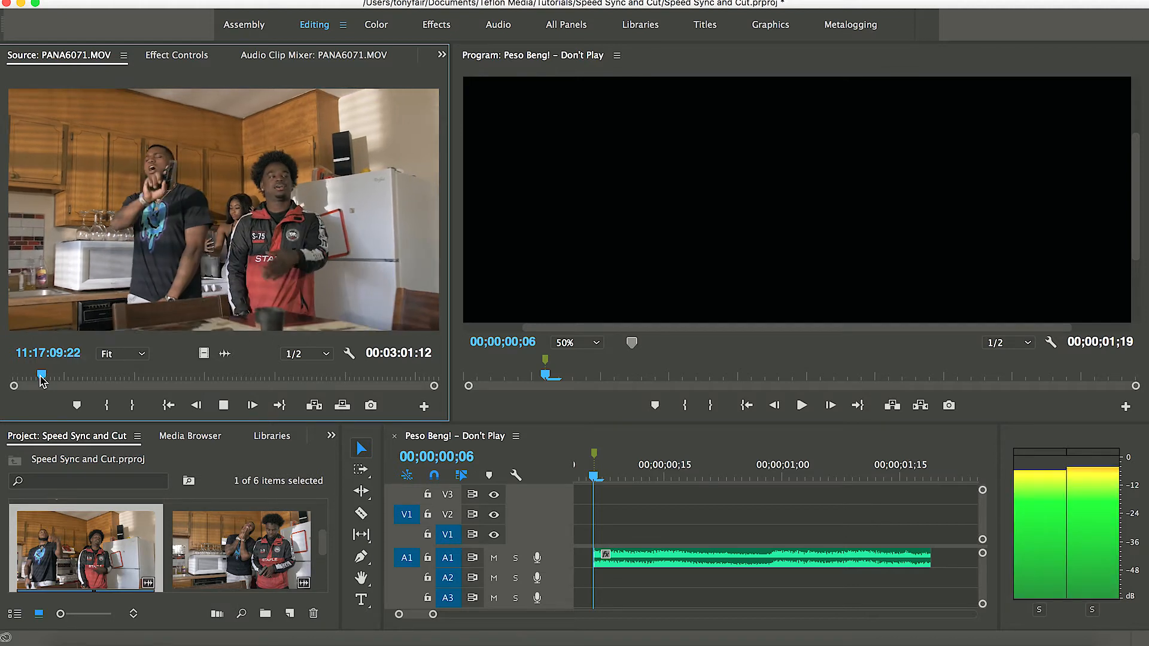
left_click(41, 378)
left_click_drag(41, 378, 58, 380)
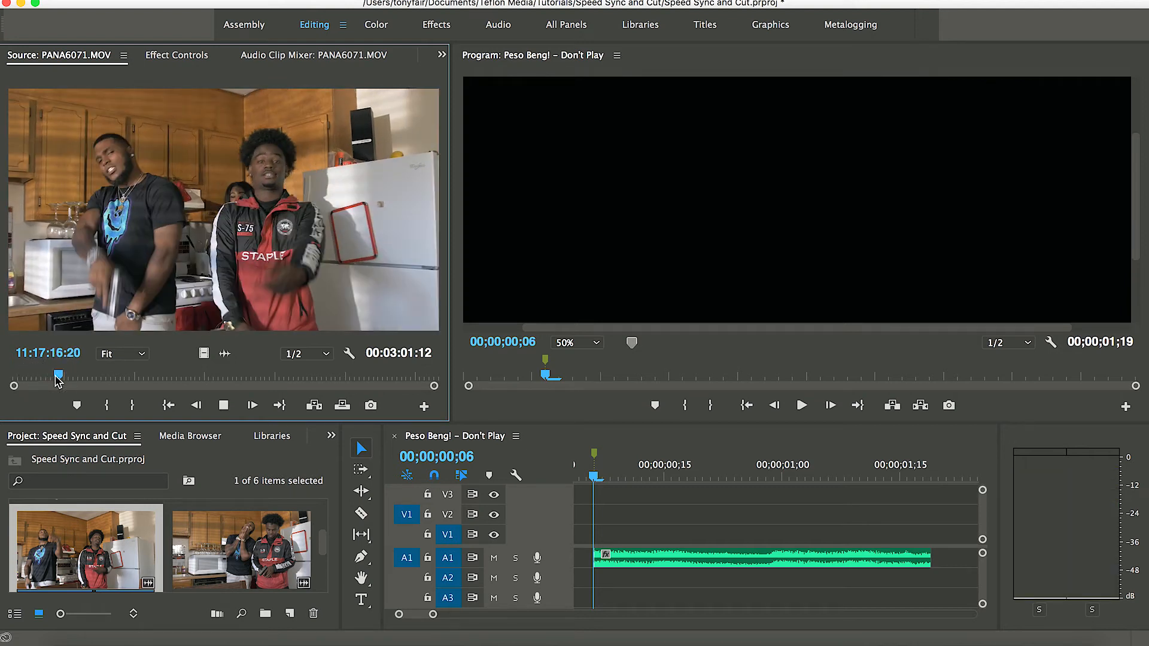
left_click_drag(58, 380, 42, 380)
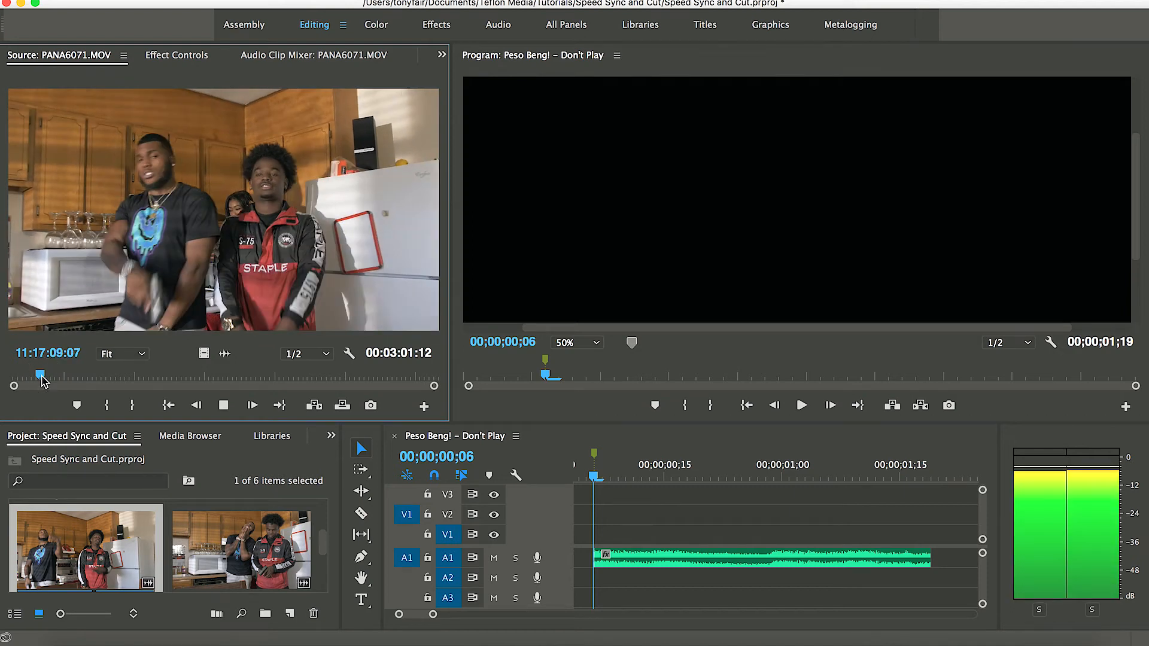
left_click_drag(42, 381, 29, 380)
key("space")
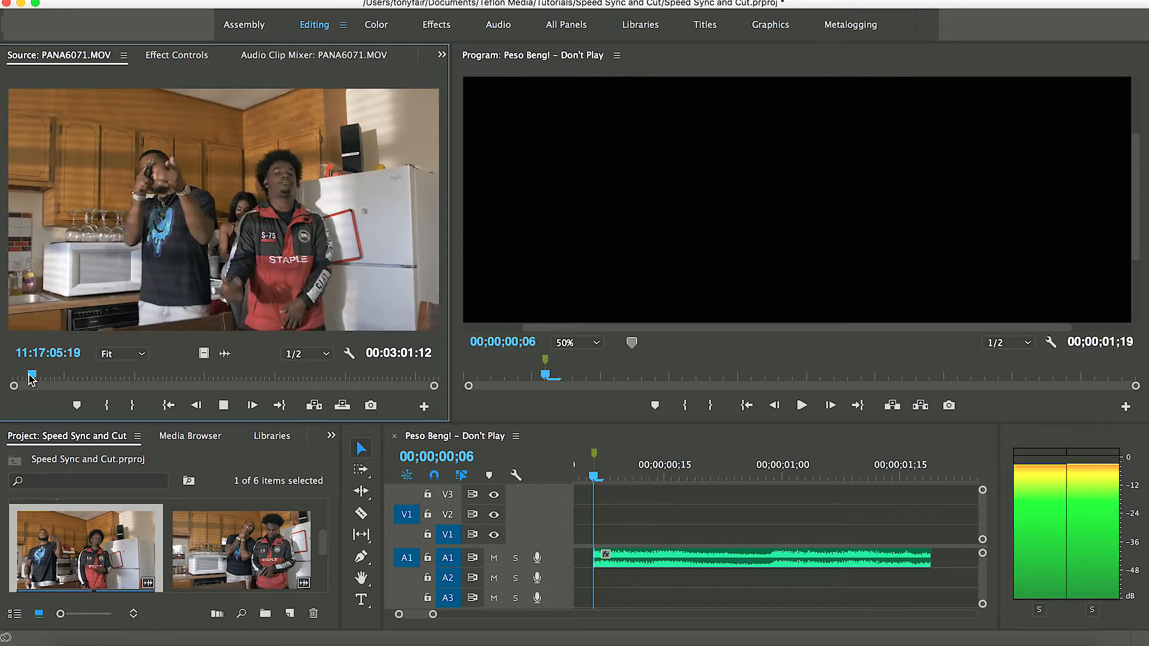
Step: Mark an In point where the song starts in PANA6071.MOV and an Out point at 11:17:07:23
key("space")
left_click_drag(32, 378, 29, 379)
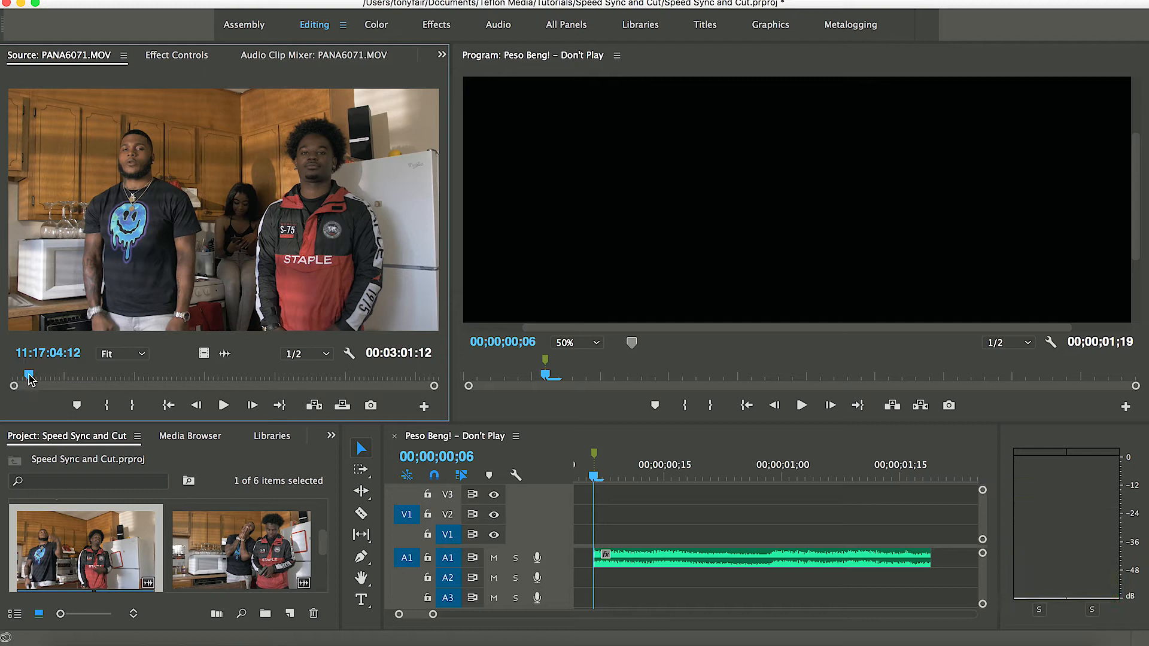
key("space")
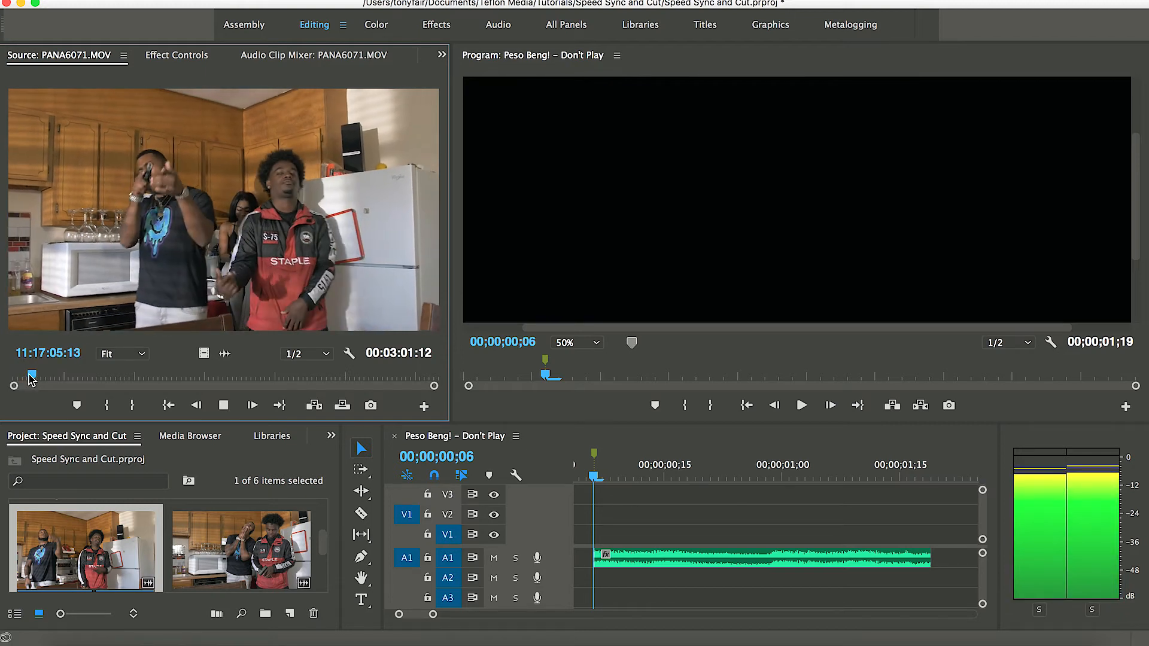
key("space")
left_click(108, 406)
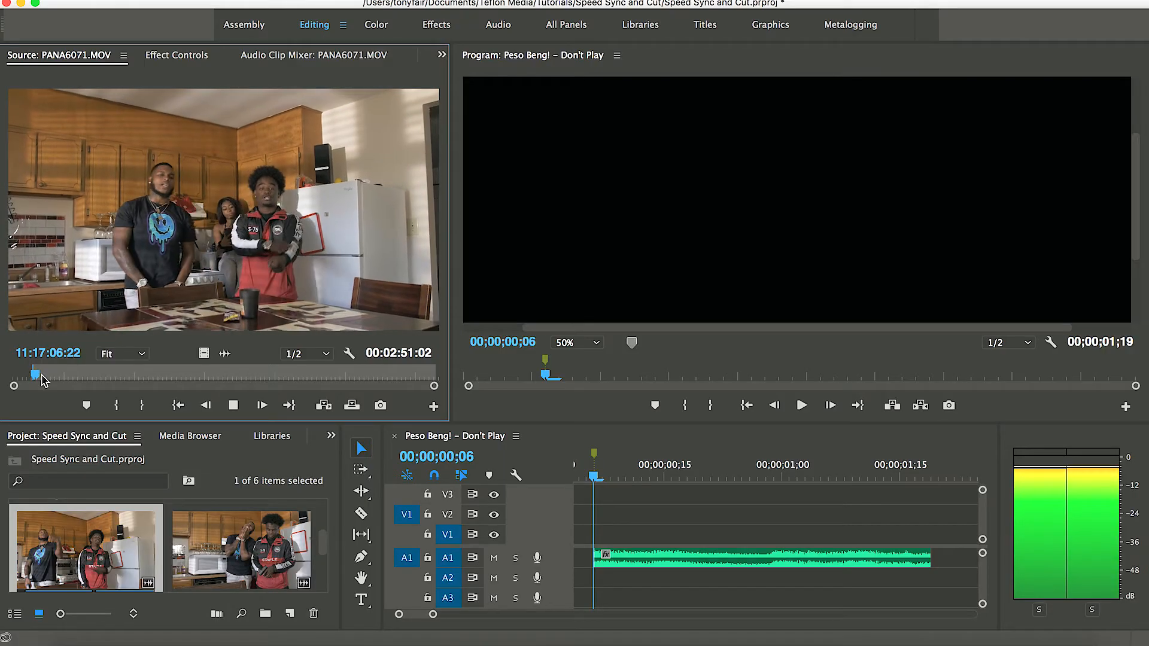
key("space")
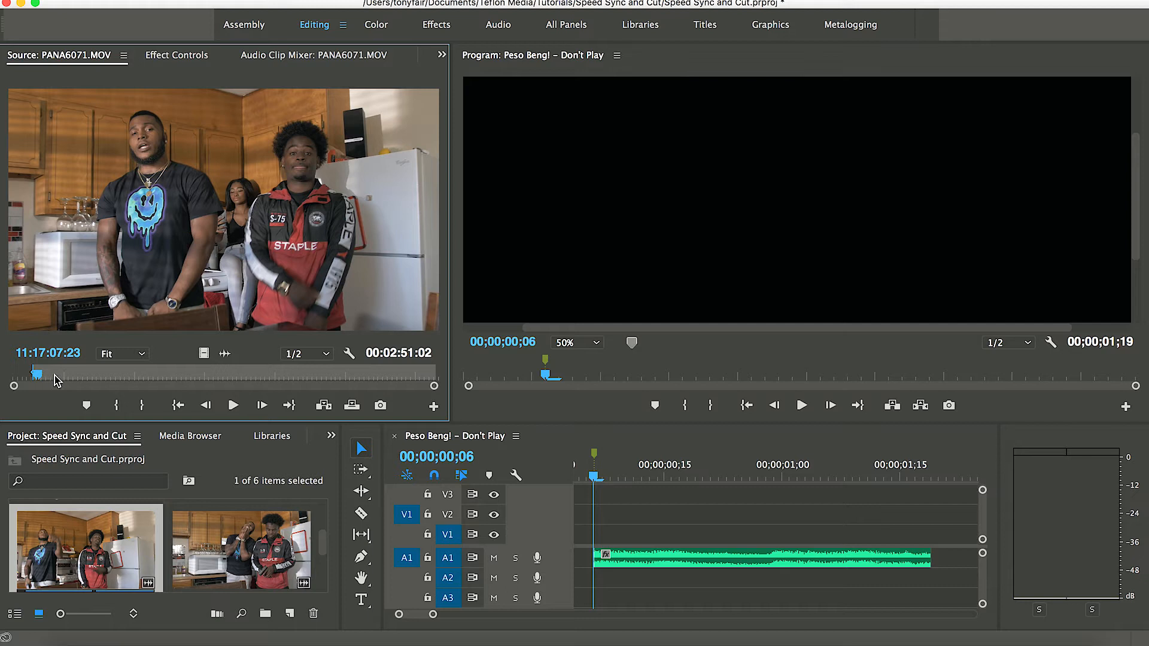
left_click(134, 395)
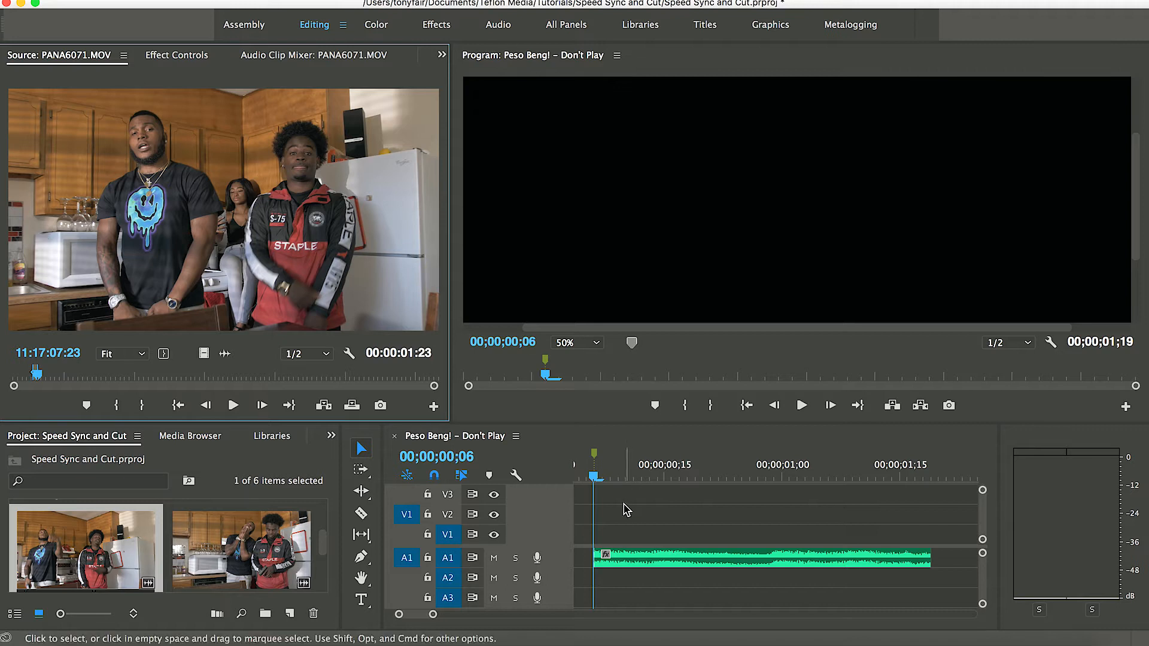
Step: Place the marked PANA6071.MOV section on V3 and A2, snapped to the sequence marker at 00;00;00;06, and play back the sync
scroll(624, 514, "up", 1)
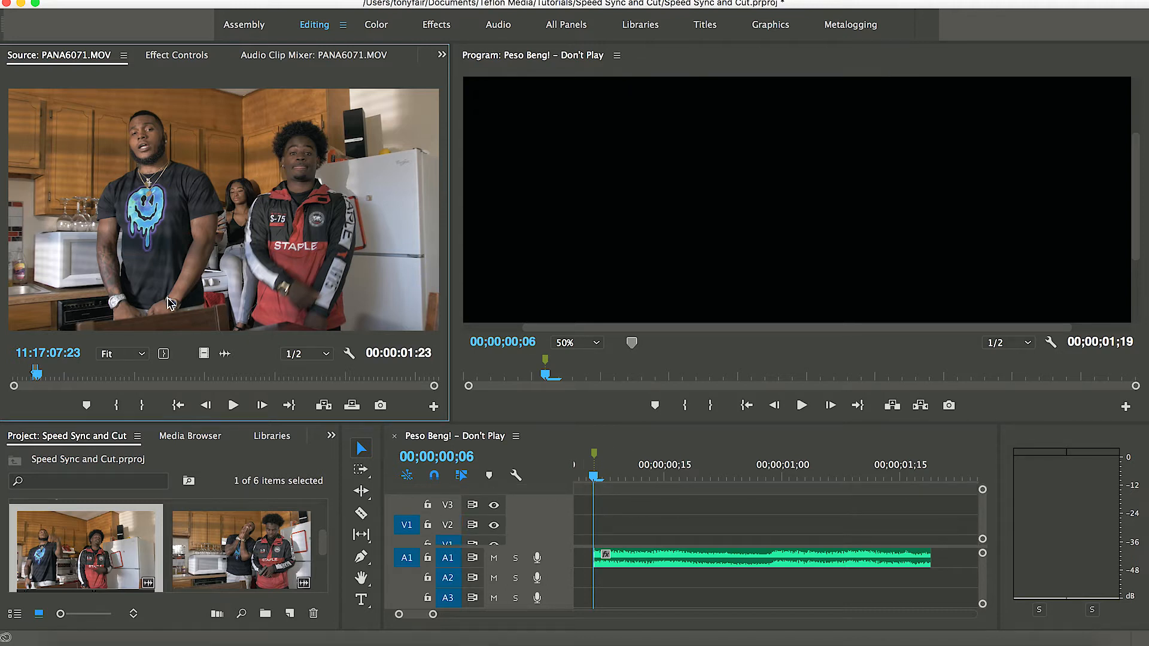
left_click_drag(84, 266, 597, 501)
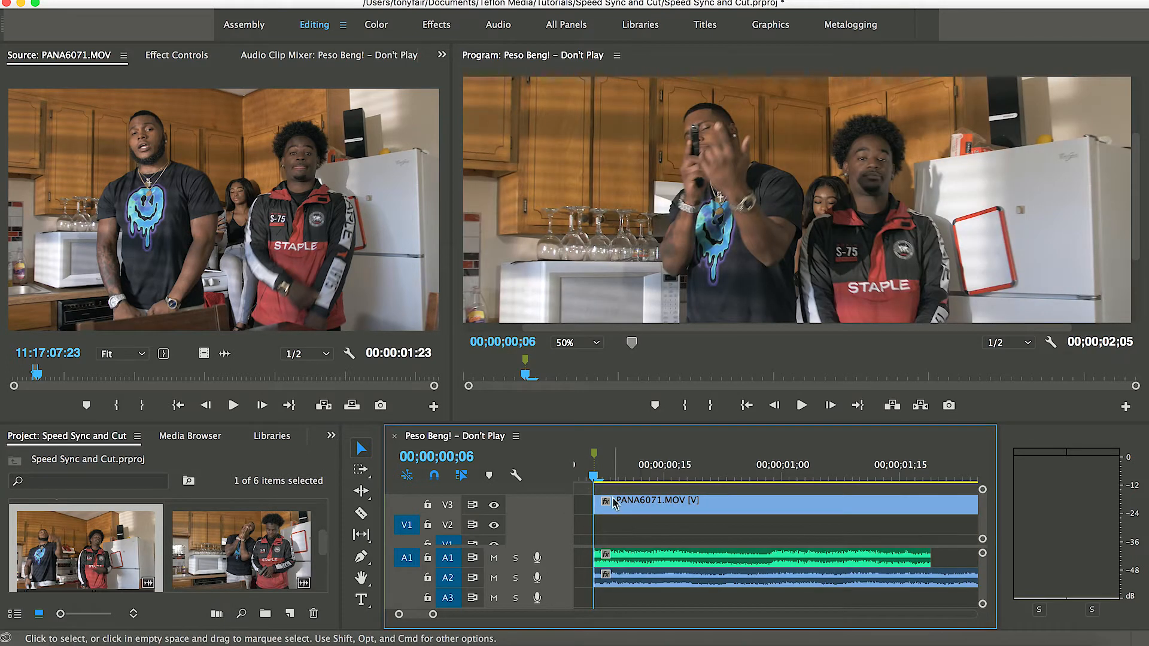
mouse_move(615, 503)
left_mouse_down()
mouse_move(653, 504)
mouse_move(631, 504)
left_mouse_up()
double_click(631, 504)
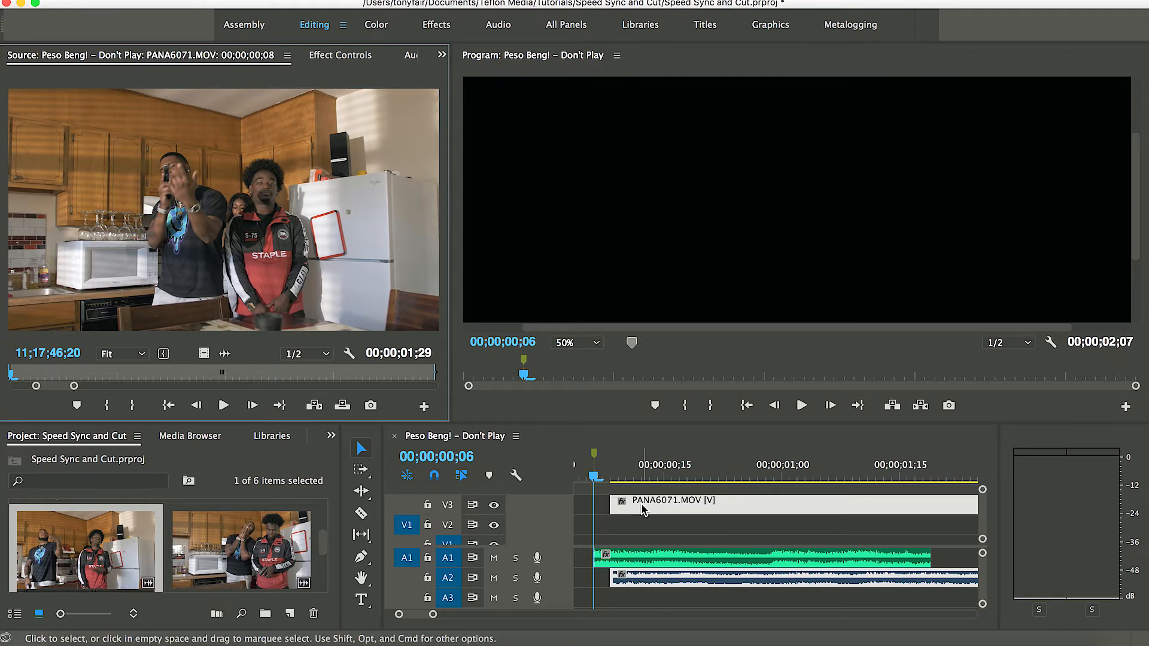
left_click_drag(642, 509, 624, 508)
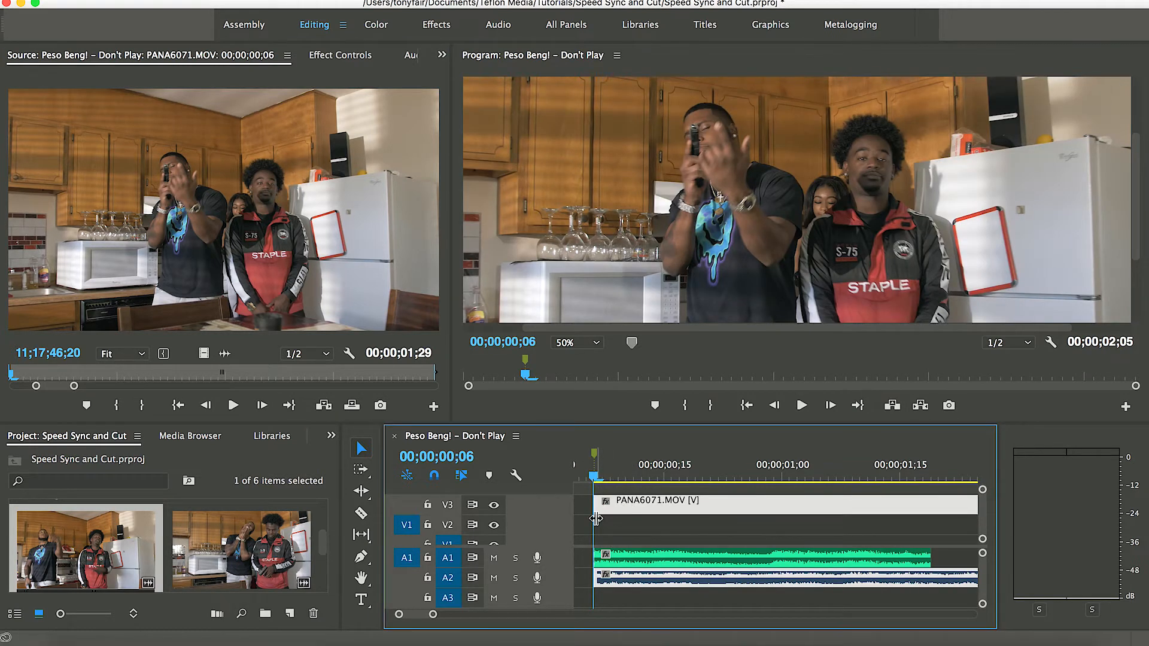
key("space")
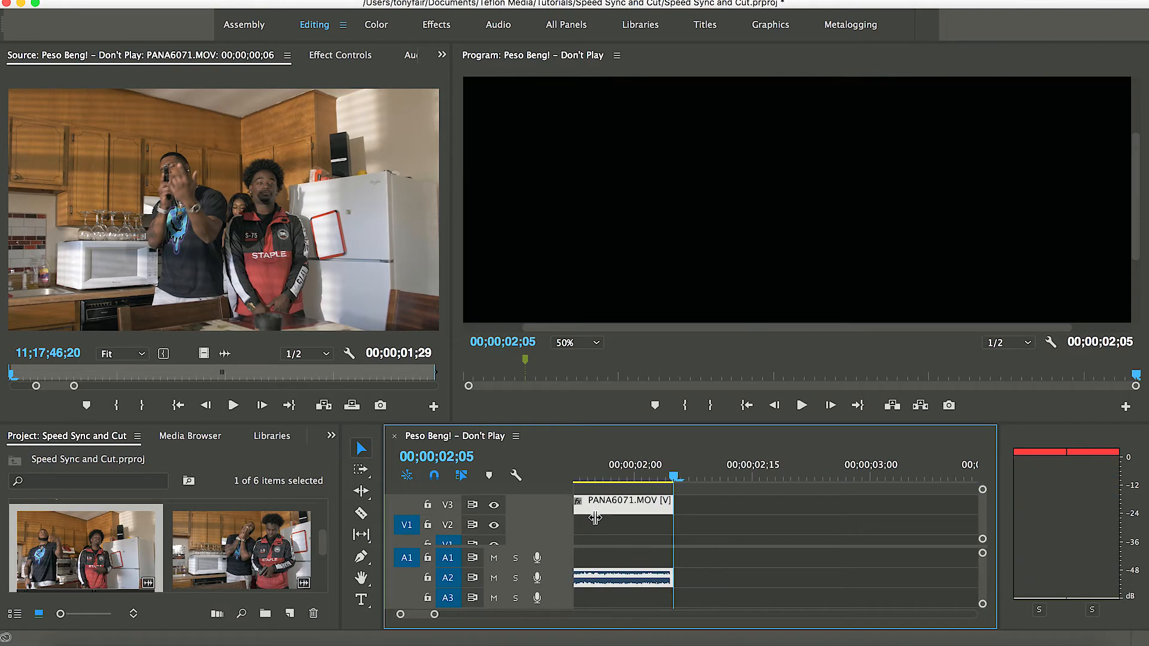
Step: Extend the song audio on A1 and the PANA6071.MOV clip to end at about 00;00;04;08, and play back their sync
scroll(640, 540, "down", 3)
scroll(640, 540, "down", 2)
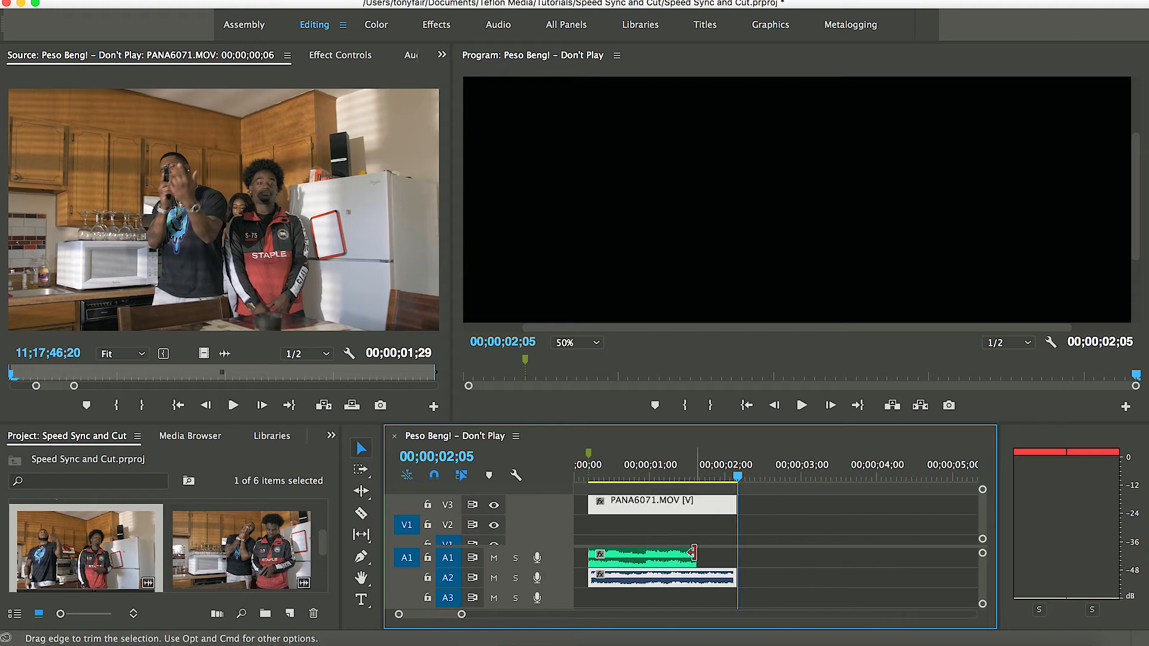
left_click_drag(693, 556, 736, 555)
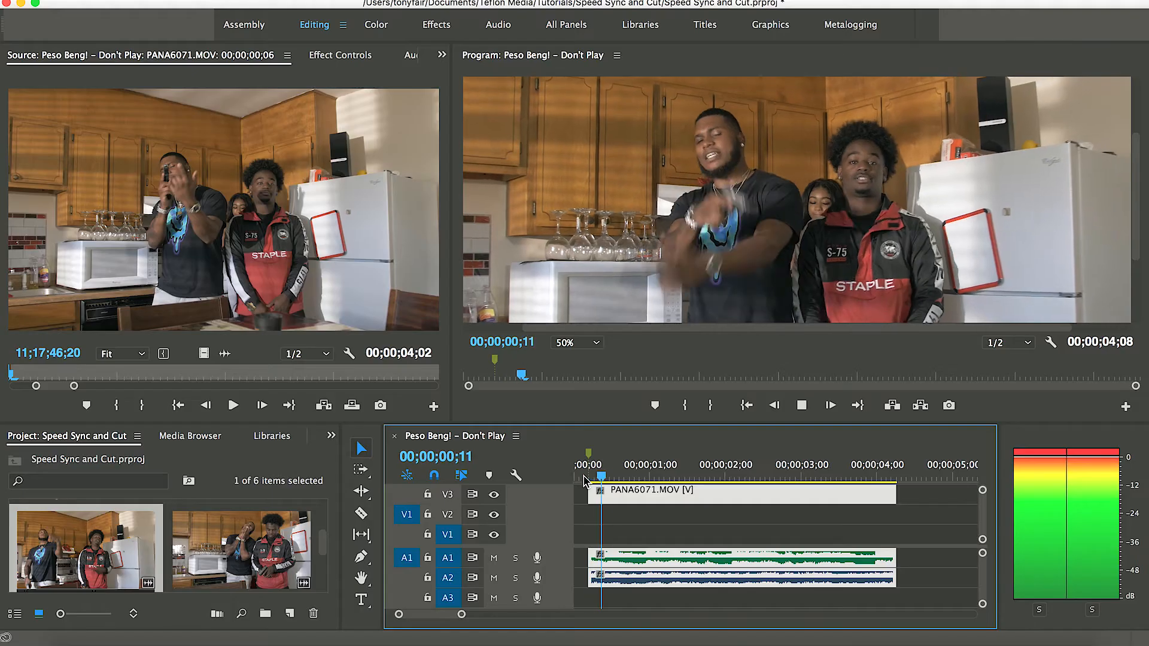
key("space")
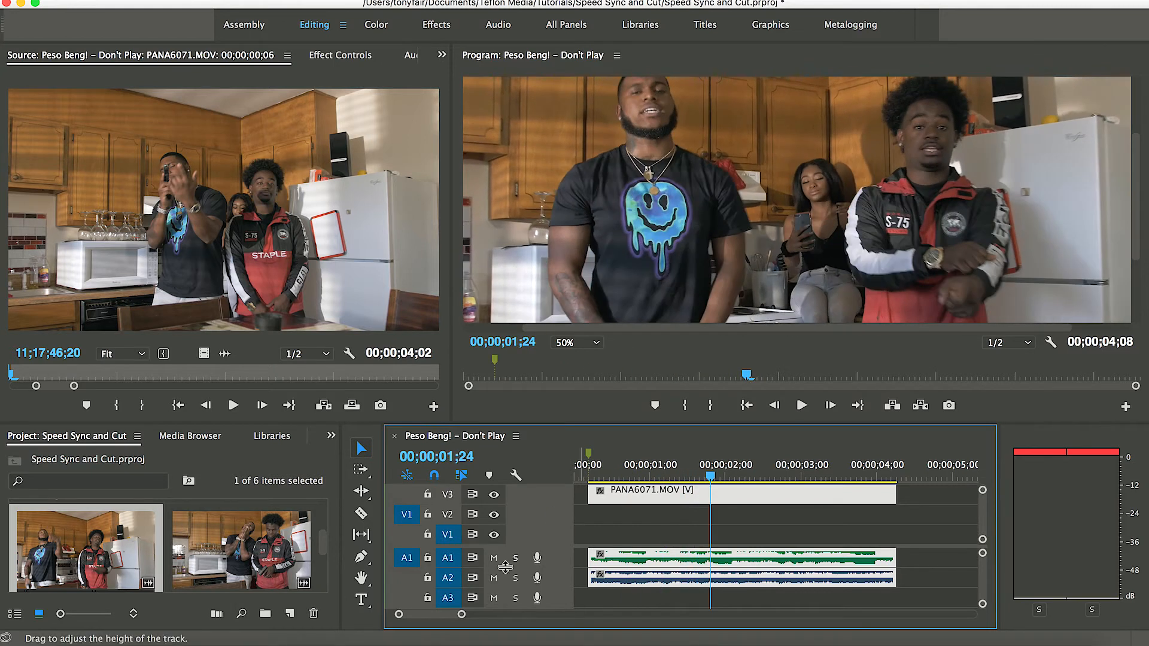
Step: Mute track A2 and move the PANA6071.MOV video down from V3 to V2, keeping its timing
left_click(494, 577)
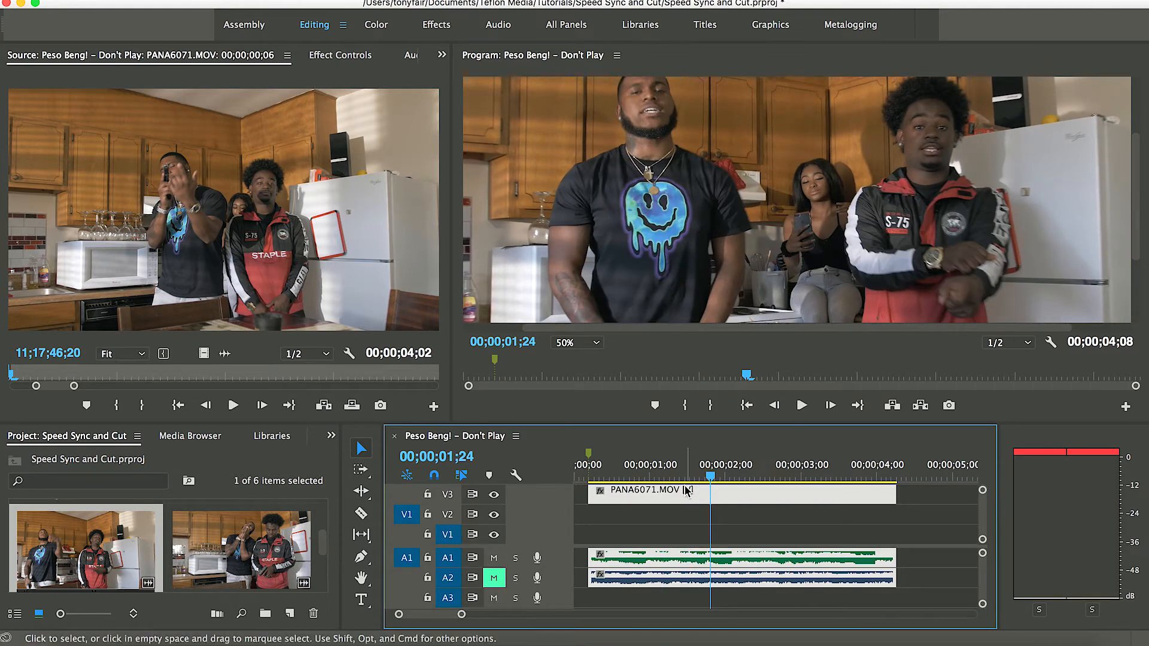
left_click_drag(674, 494, 674, 514)
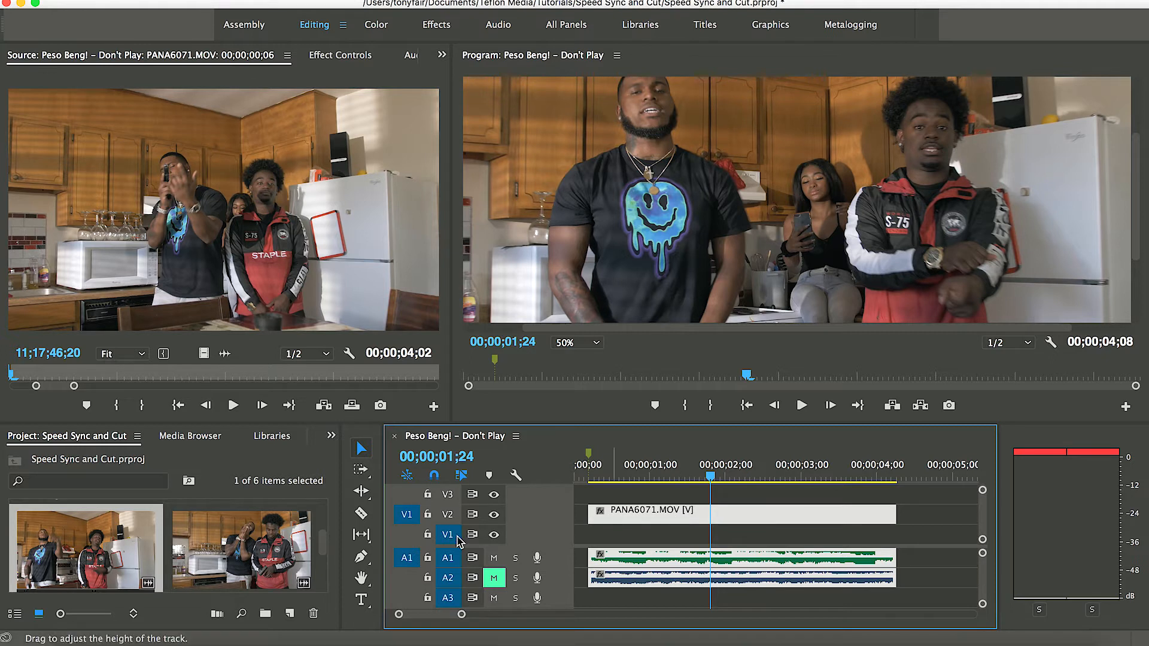
Step: Open PANA6072.MOV in the Source monitor and play through its beginning to locate where the song starts
double_click(227, 553)
left_click_drag(175, 382, 2, 374)
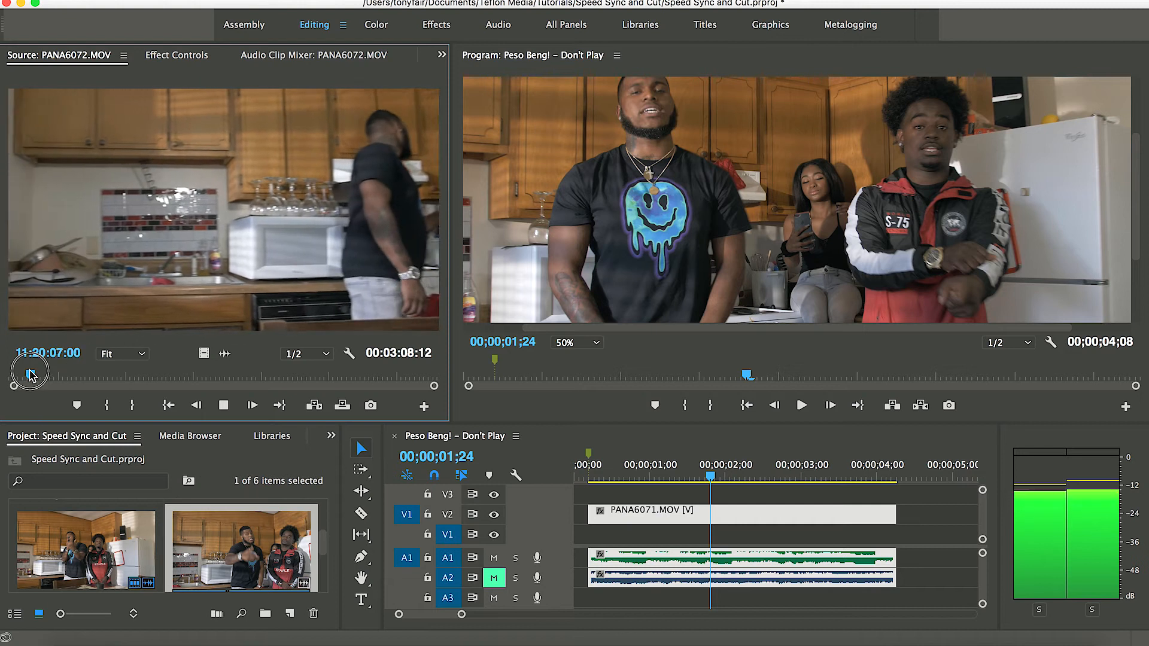
left_click_drag(40, 373, 45, 375)
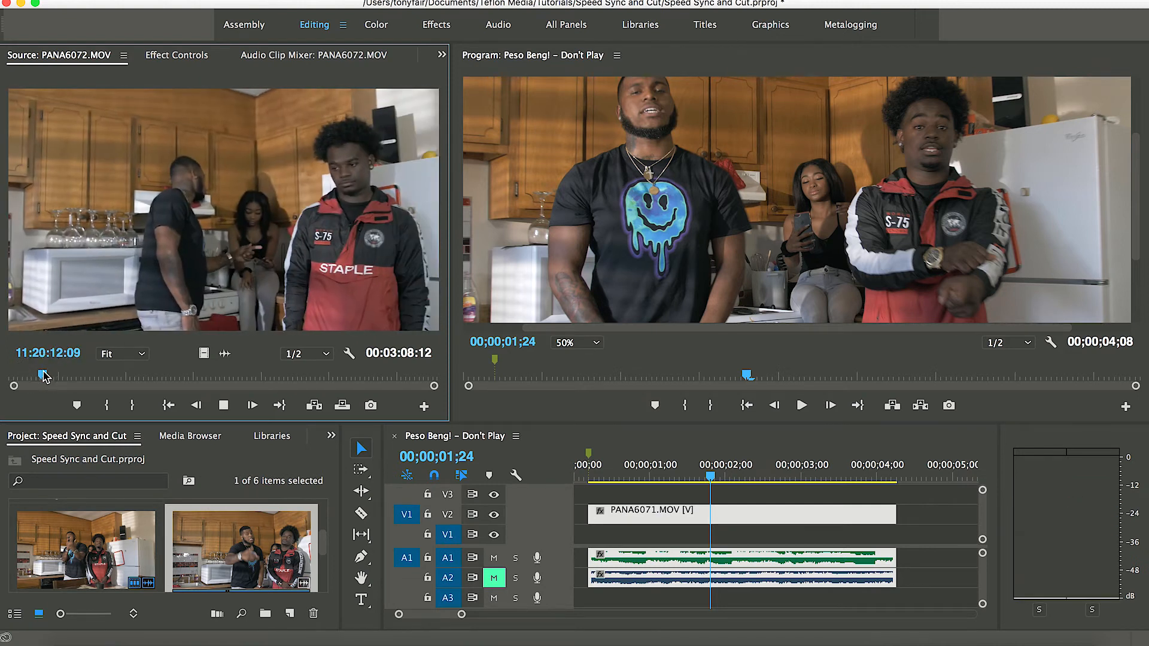
key("space")
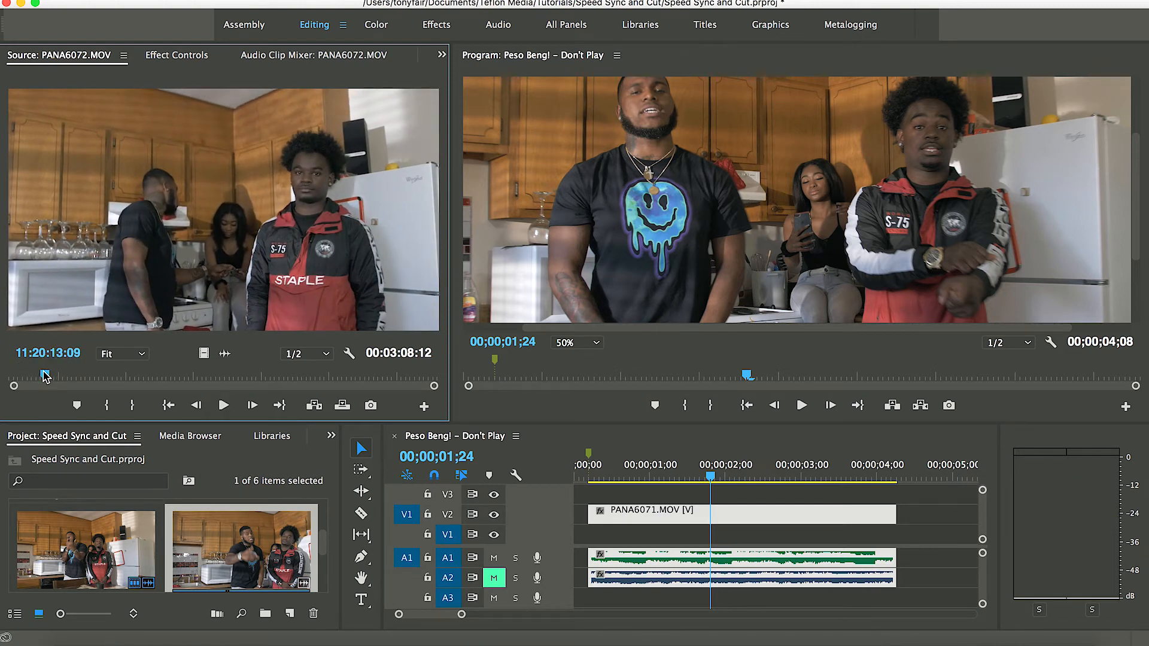
key("space")
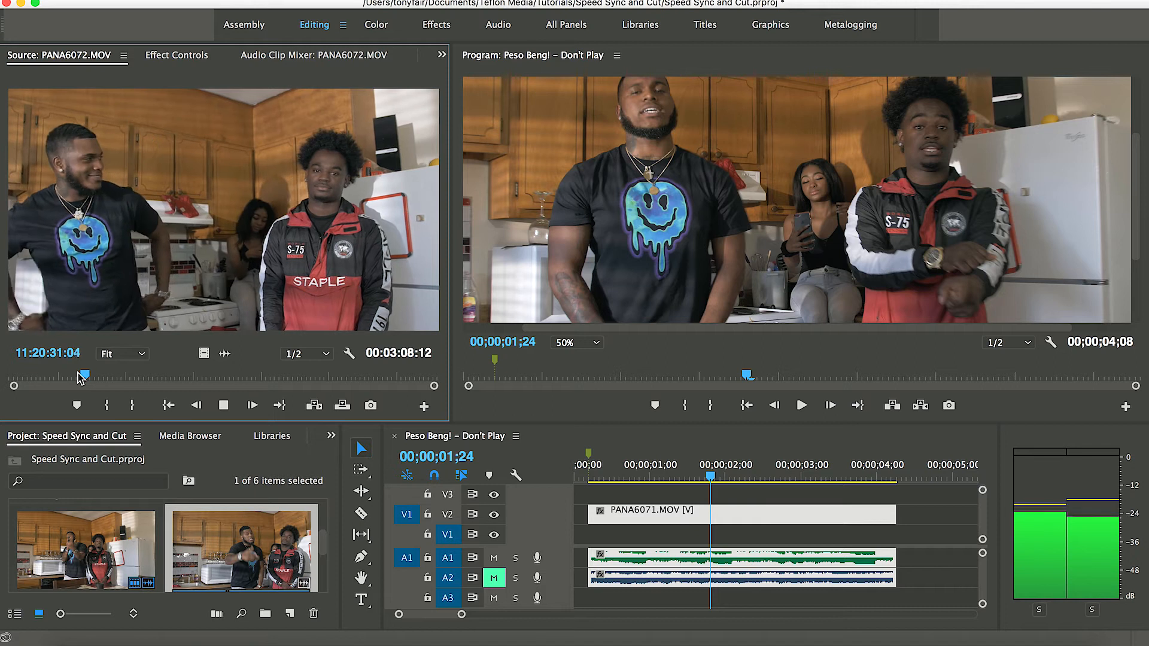
key("space")
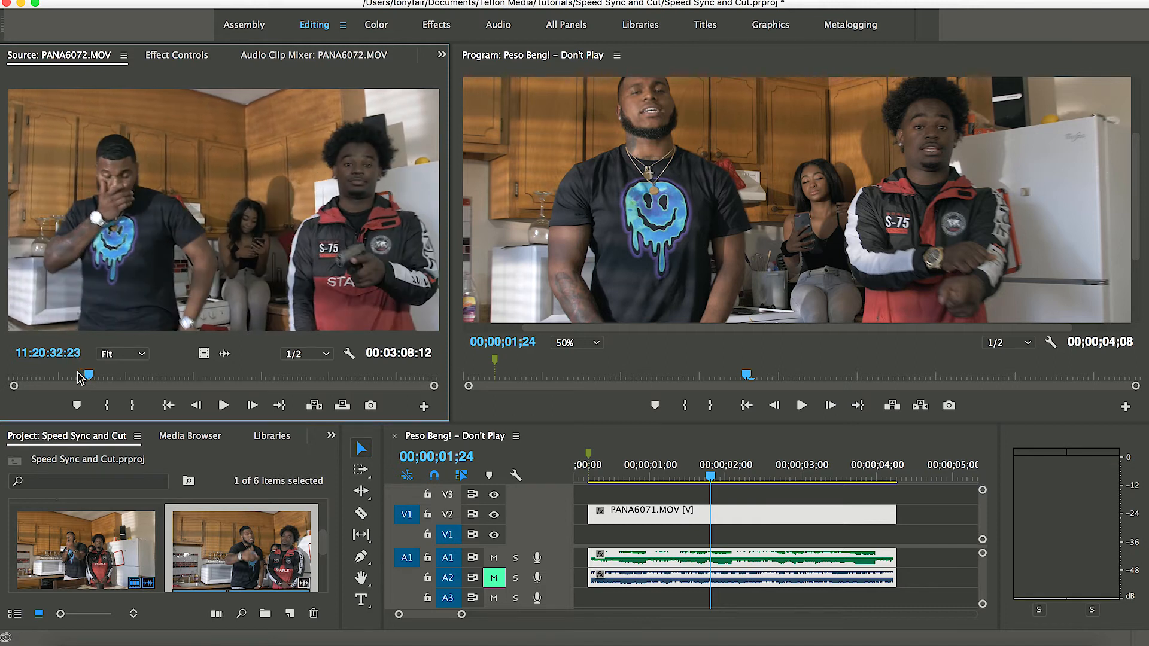
Step: Replay the song's start in PANA6072.MOV, and mark an In point at 11:20:33:01 and an Out point at 11:20:34:18
left_click_drag(89, 377, 84, 377)
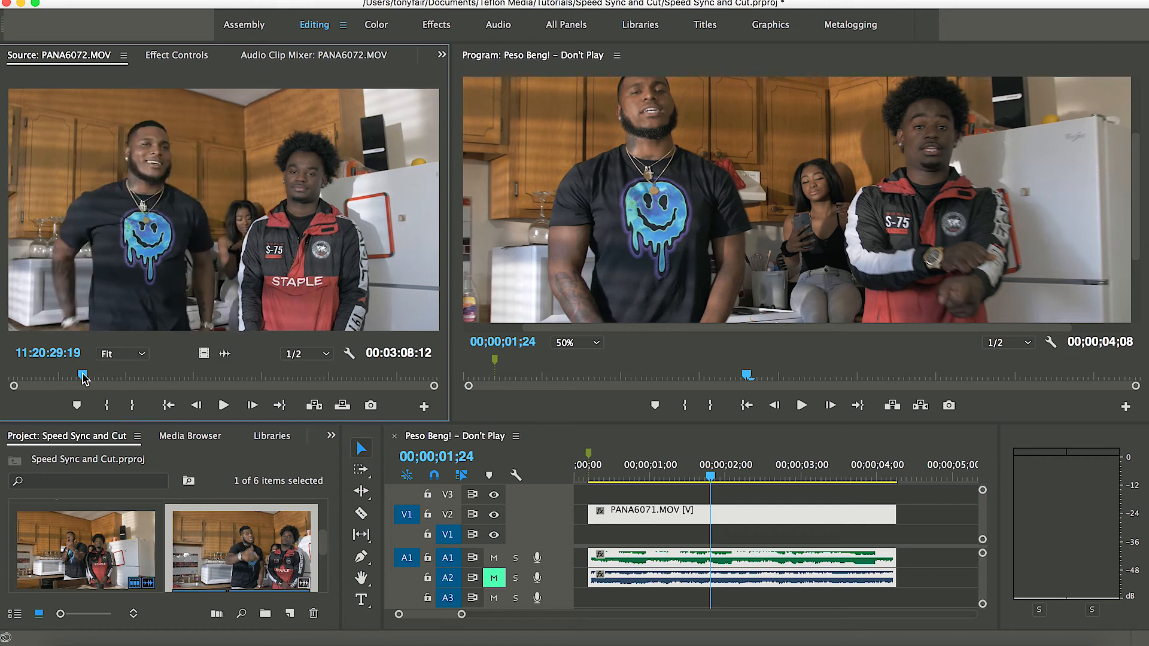
key("space")
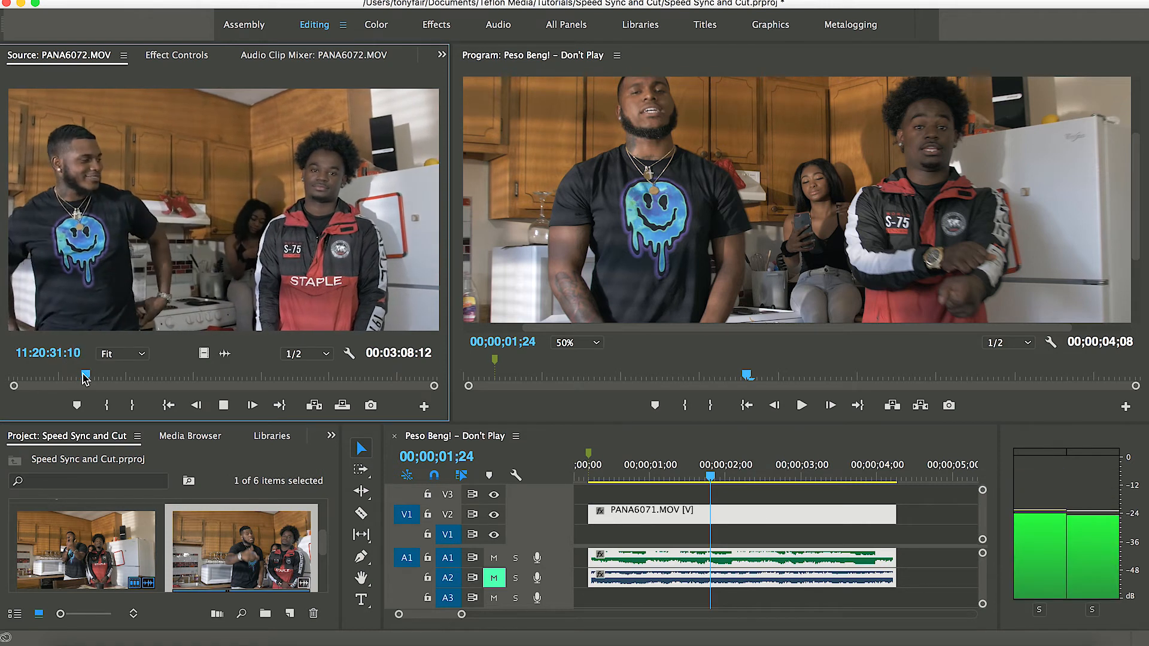
key("space")
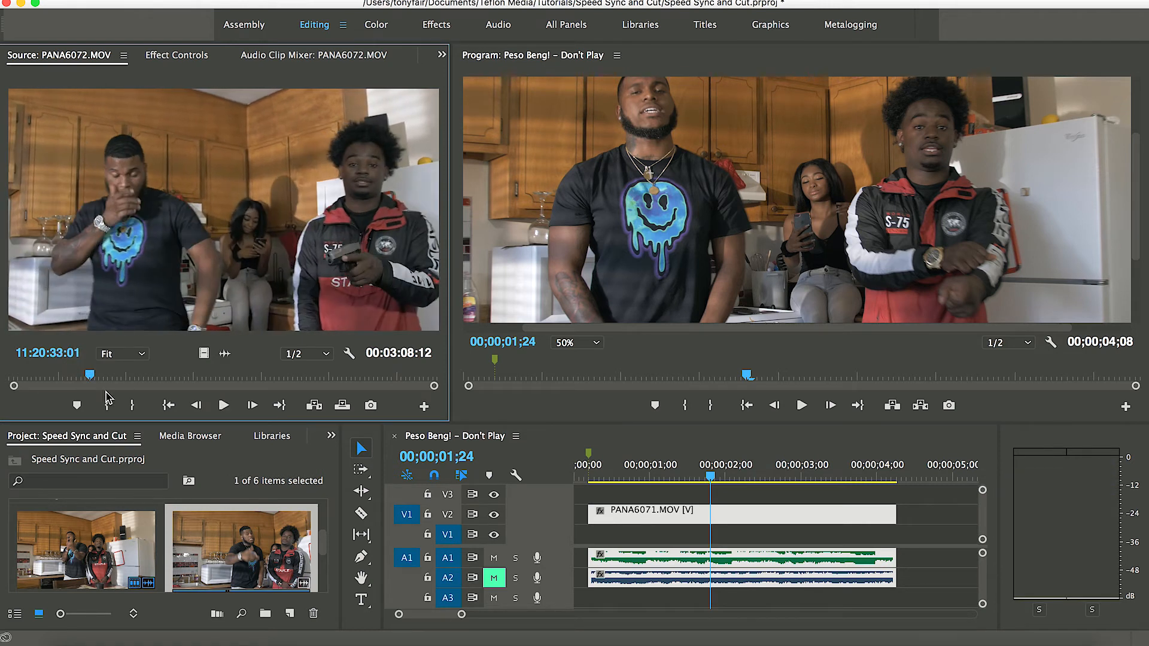
left_click(108, 405)
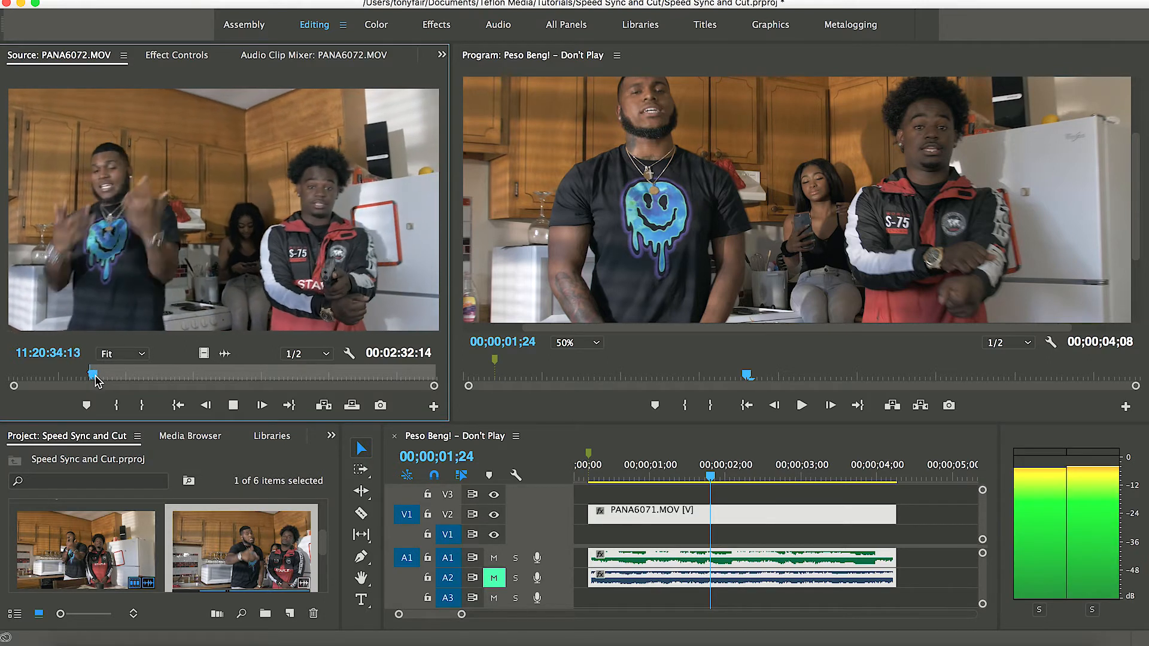
key("space")
key("o")
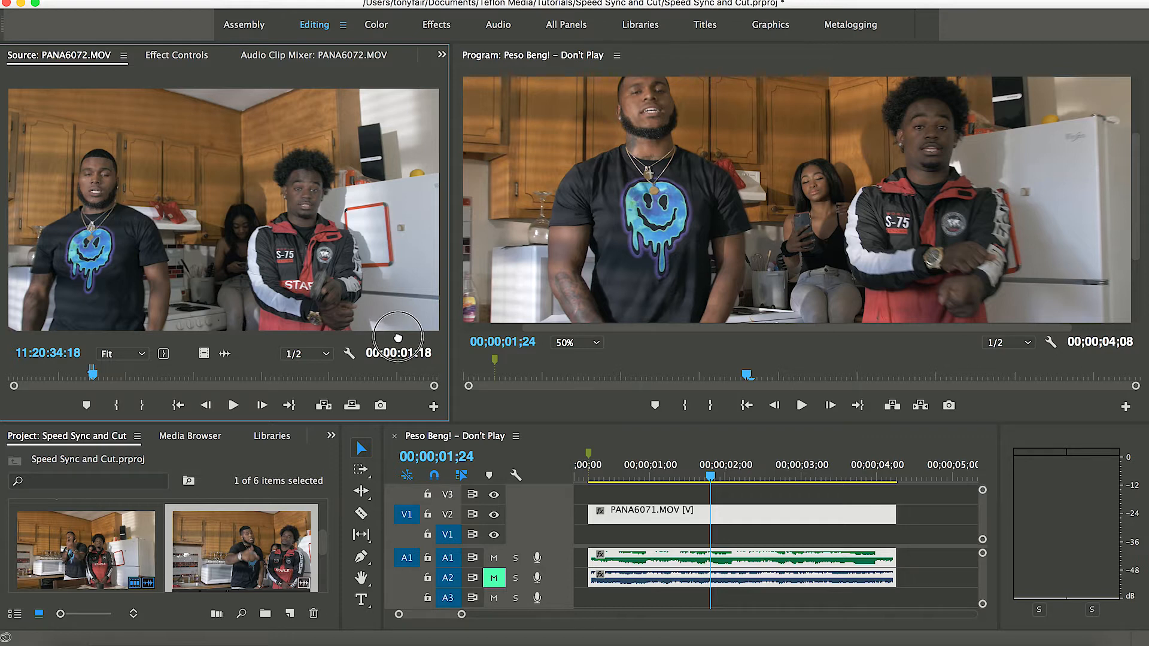
Step: Place the marked PANA6072.MOV section on V3 and A3, snapped to the sequence marker, and play back the sync
left_click_drag(643, 489, 907, 502)
left_click_drag(924, 576, 924, 597)
left_click_drag(930, 500, 618, 505)
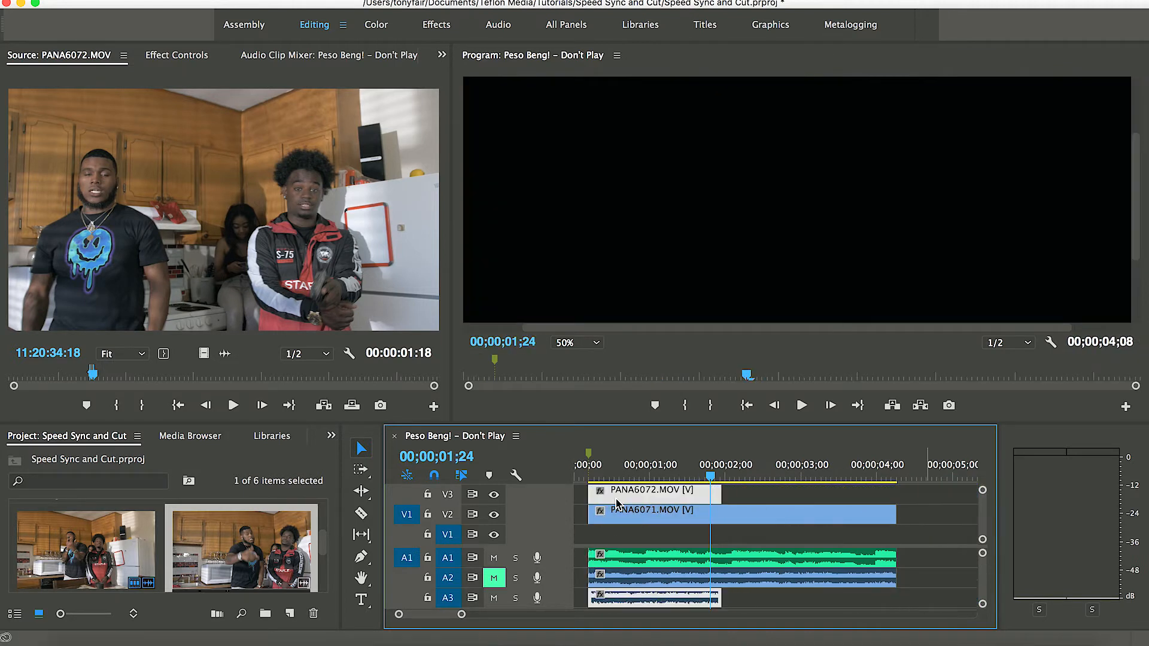
left_click(585, 478)
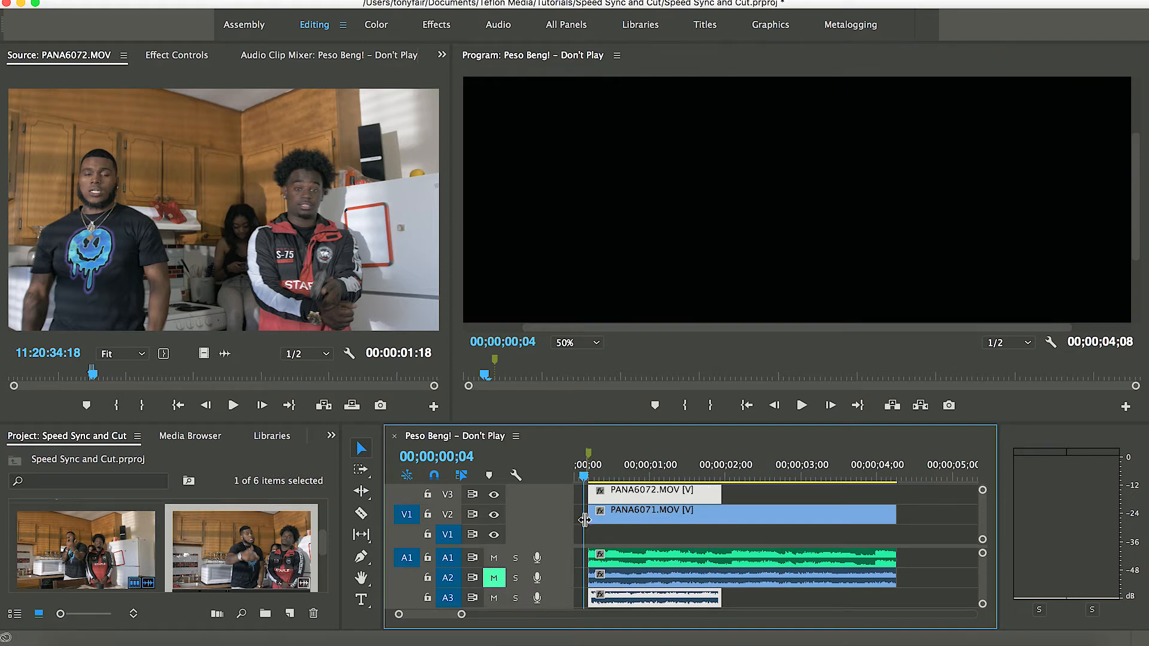
key("space")
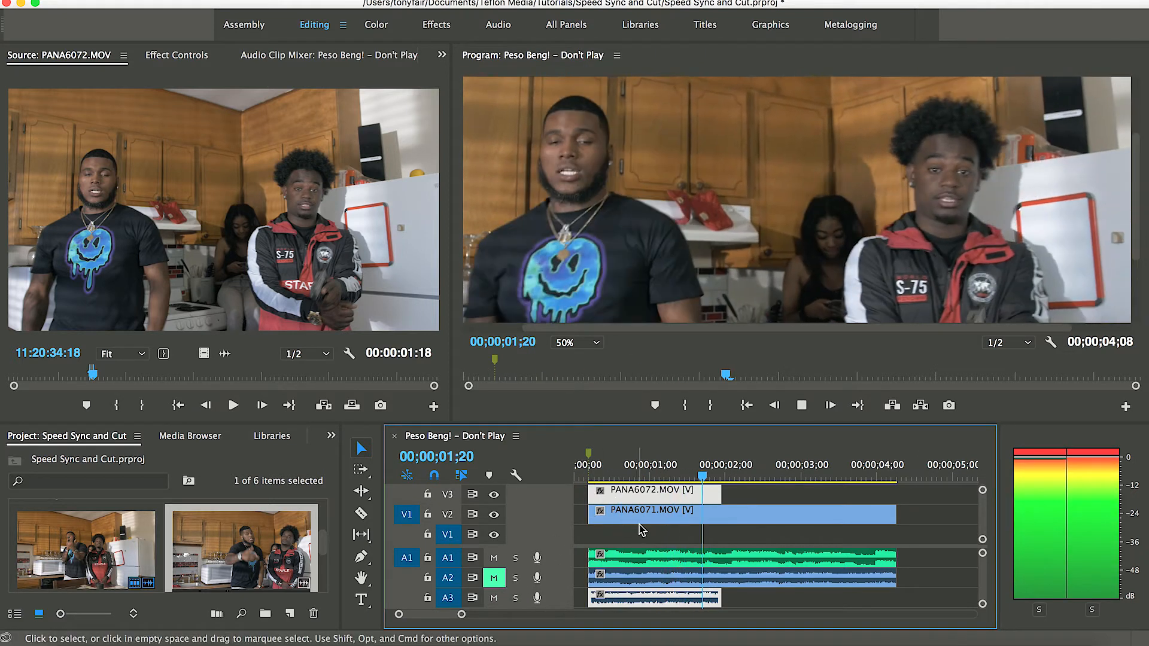
Step: Extend PANA6072.MOV on V3 to about the end of PANA6071.MOV and play the sequence from 00;00;00;04
left_click(586, 476)
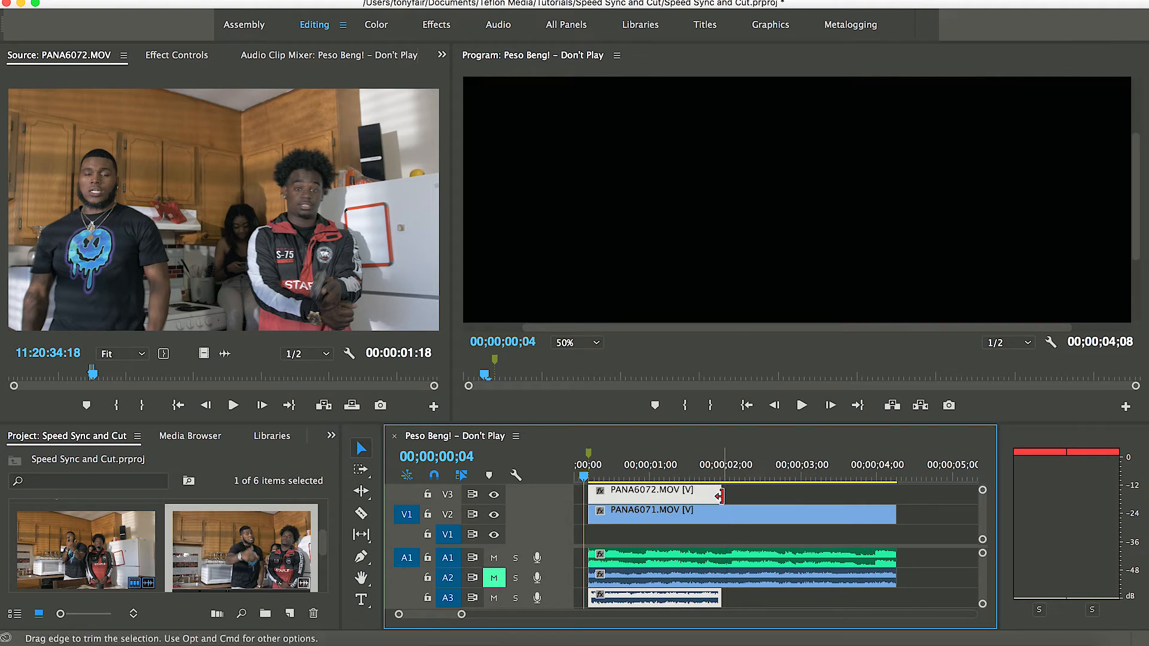
left_click_drag(722, 496, 892, 496)
key("space")
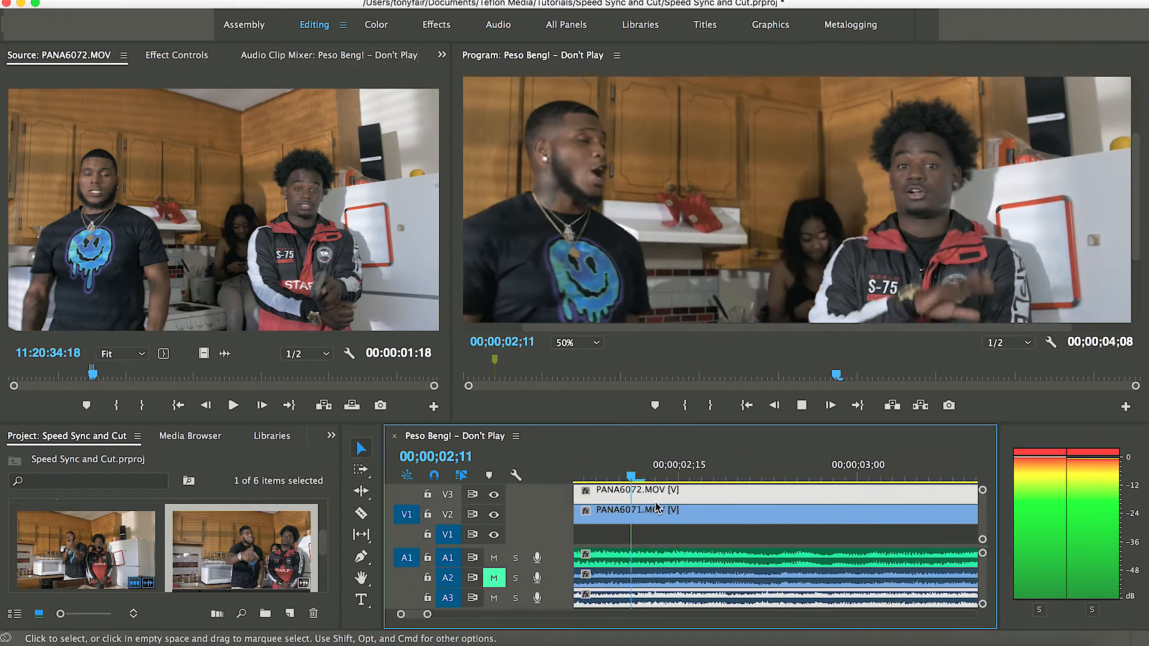
key("space")
Step: Inspect the clip starts at the sequence marker and replay the opening to check the sync of PANA6072.MOV
scroll(647, 531, "left", 10)
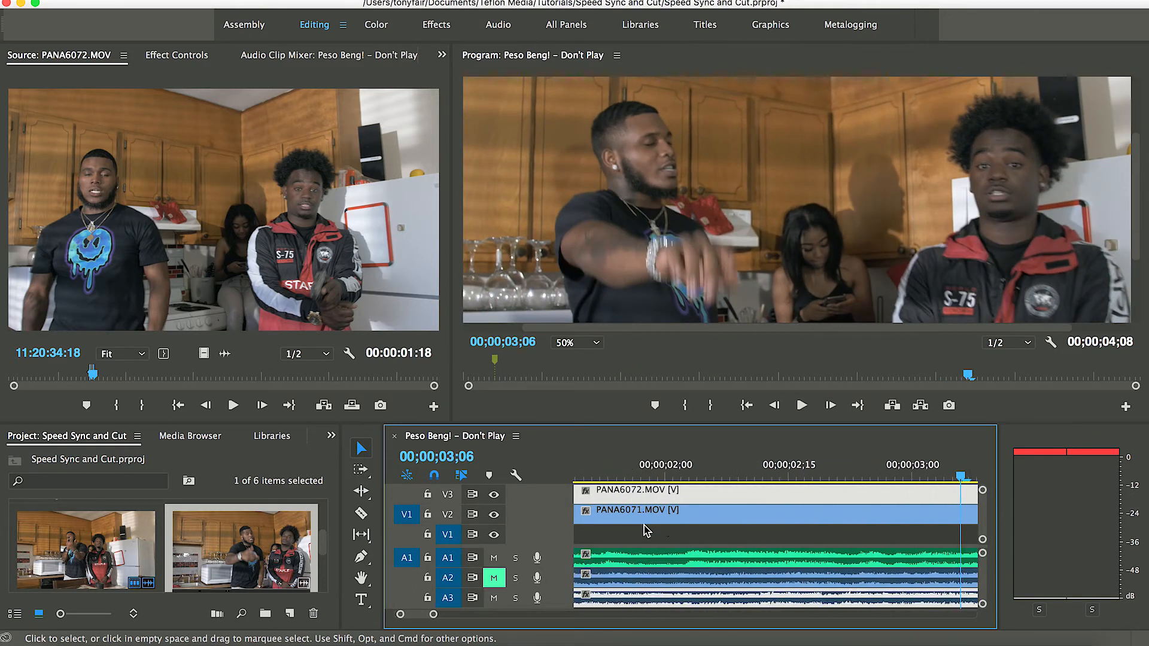
scroll(660, 532, "up", 4)
scroll(658, 531, "left", 3)
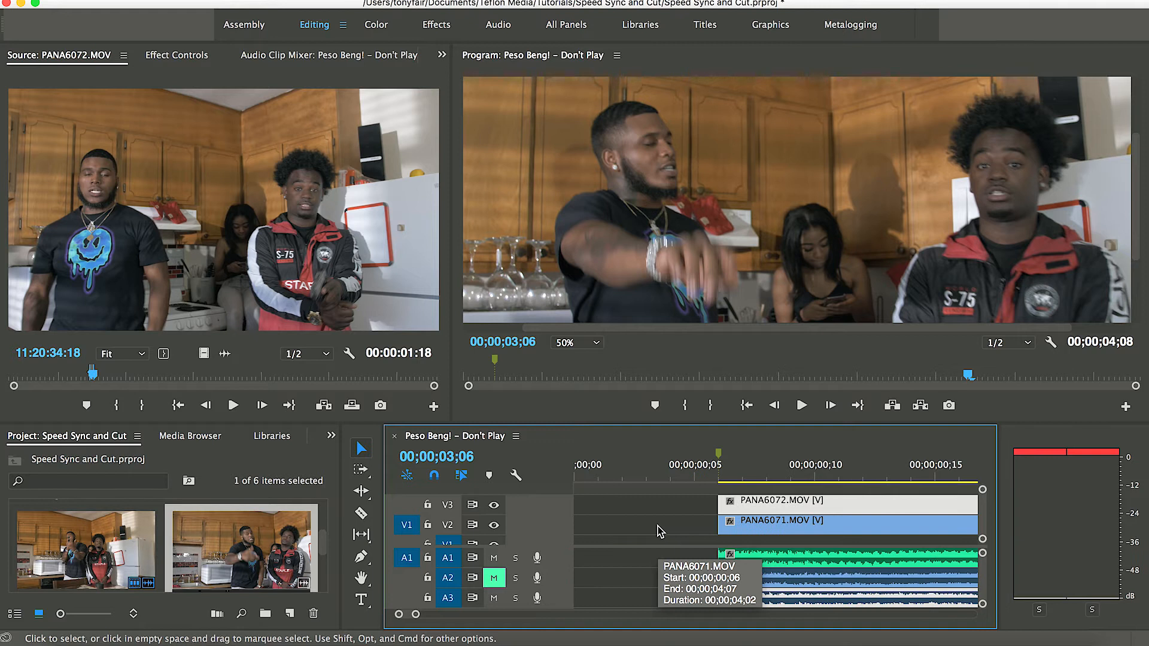
left_click_drag(756, 518, 740, 506)
left_click(694, 465)
key("space")
key("space")
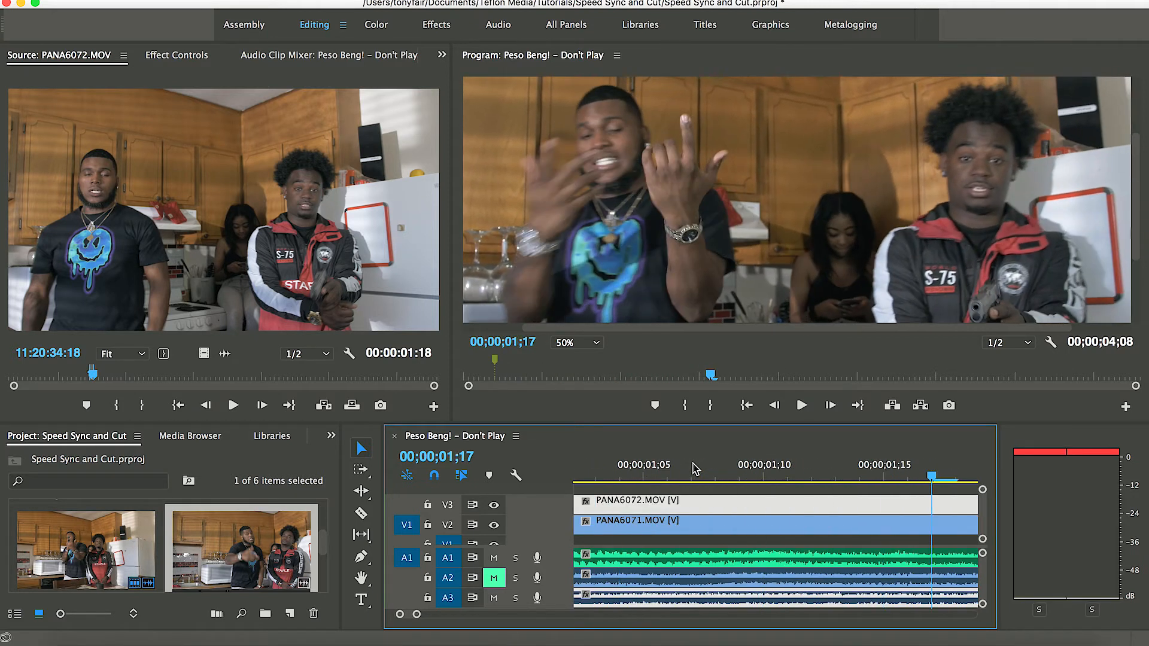
left_click(674, 489)
Step: Mute track A3 and play the sequence from near the marker with only the song audio on A1 audible
scroll(645, 518, "down", 3)
scroll(645, 520, "down", 3)
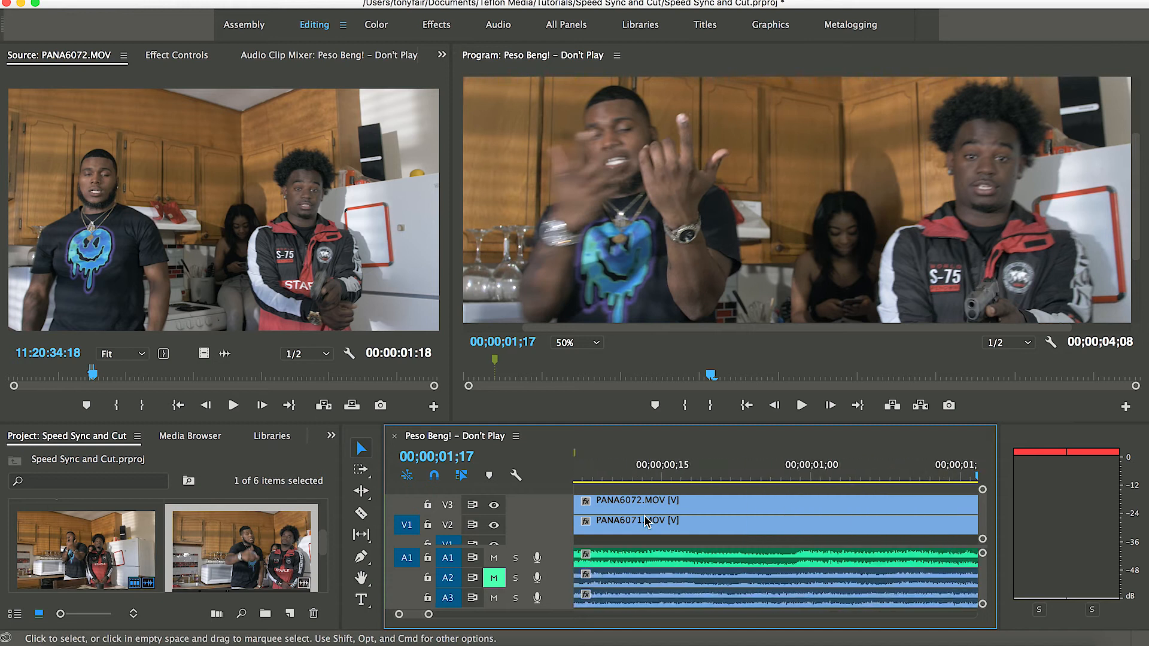
left_click(626, 483)
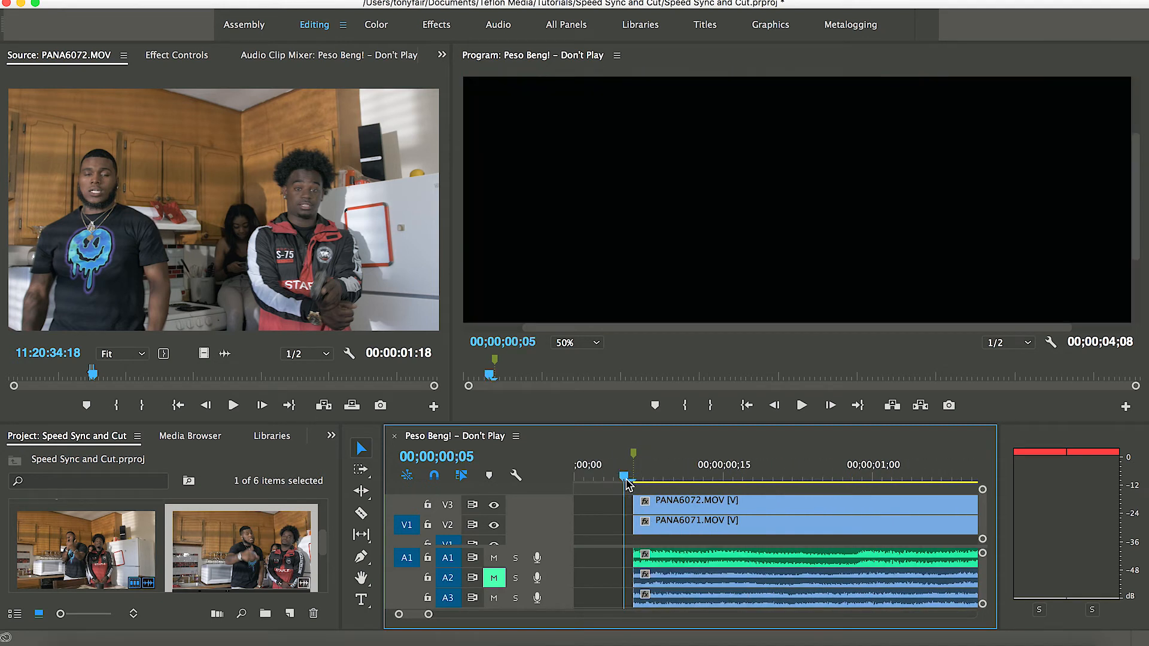
left_click_drag(626, 482, 732, 479)
left_click(493, 597)
key("space")
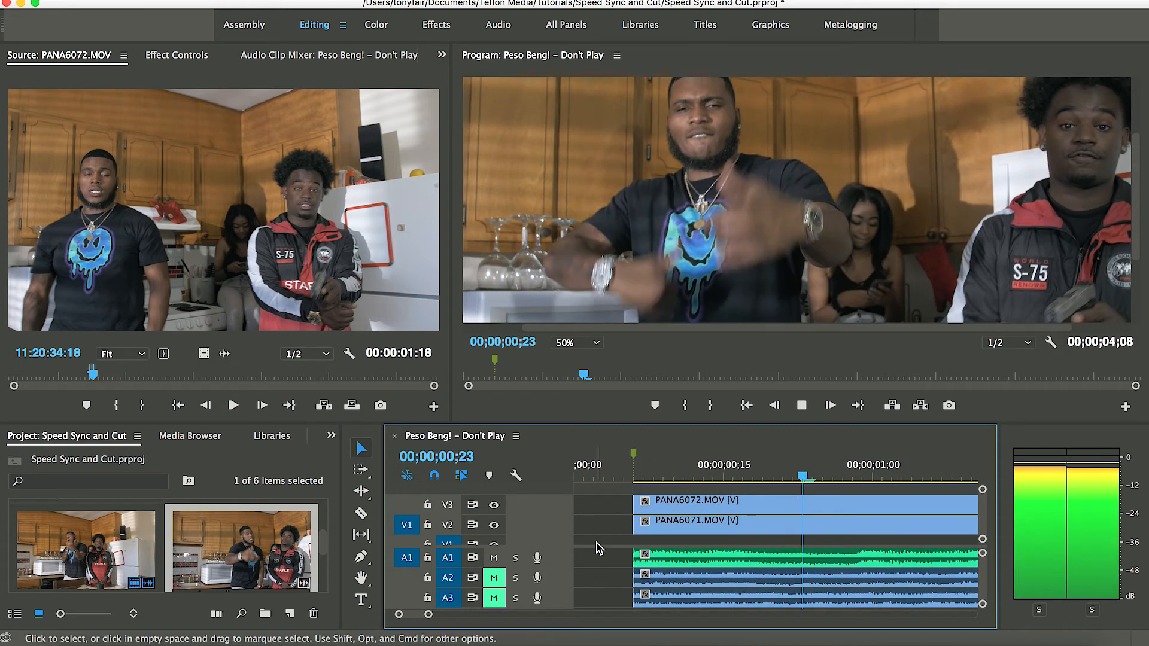
scroll(594, 528, "down", 3)
key("space")
scroll(594, 528, "down", 3)
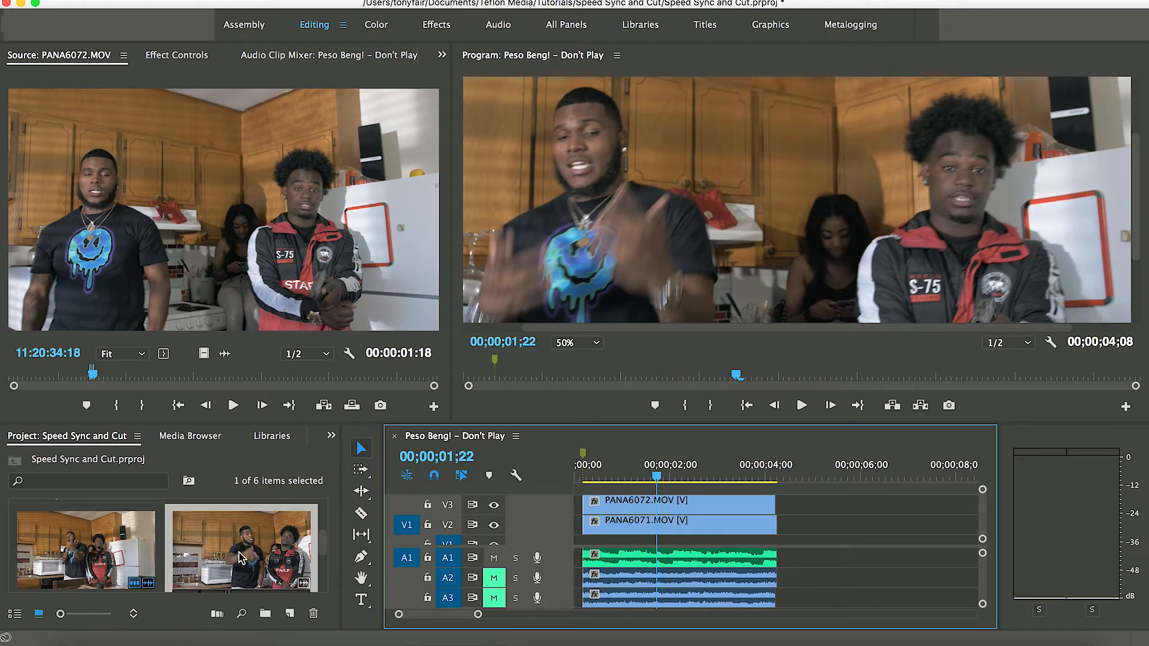
Step: Open PANA6128.MOV from the project in the Source monitor and play its beginning to locate the matching song section
scroll(240, 558, "down", 1)
scroll(147, 550, "down", 2)
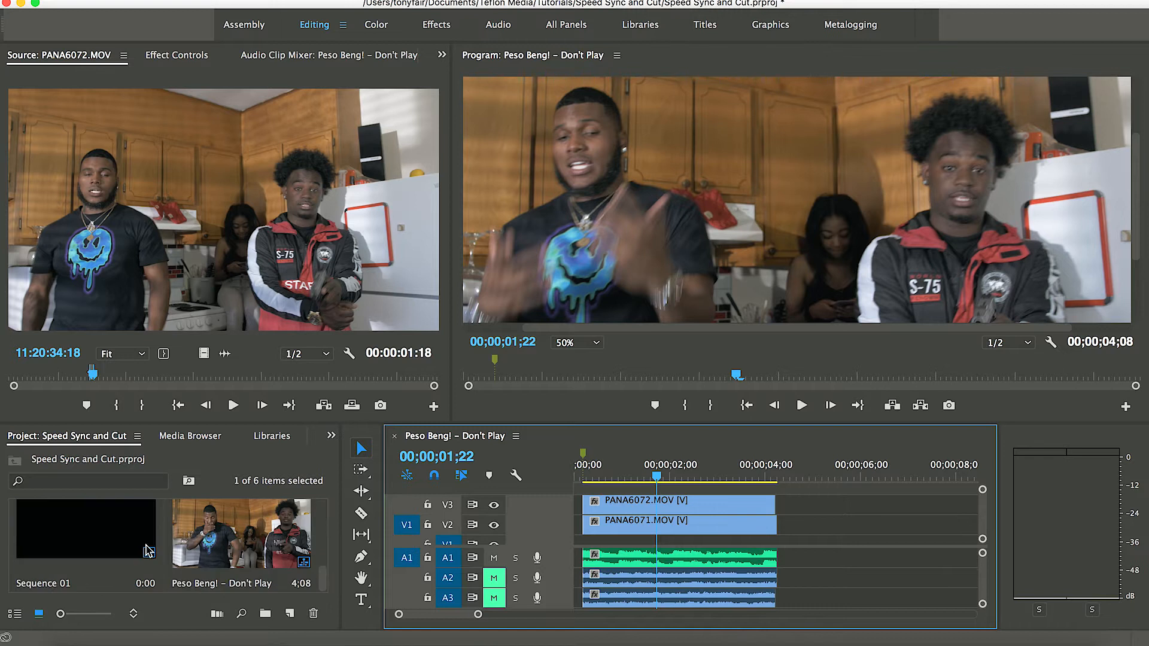
scroll(210, 531, "up", 2)
left_click(212, 545)
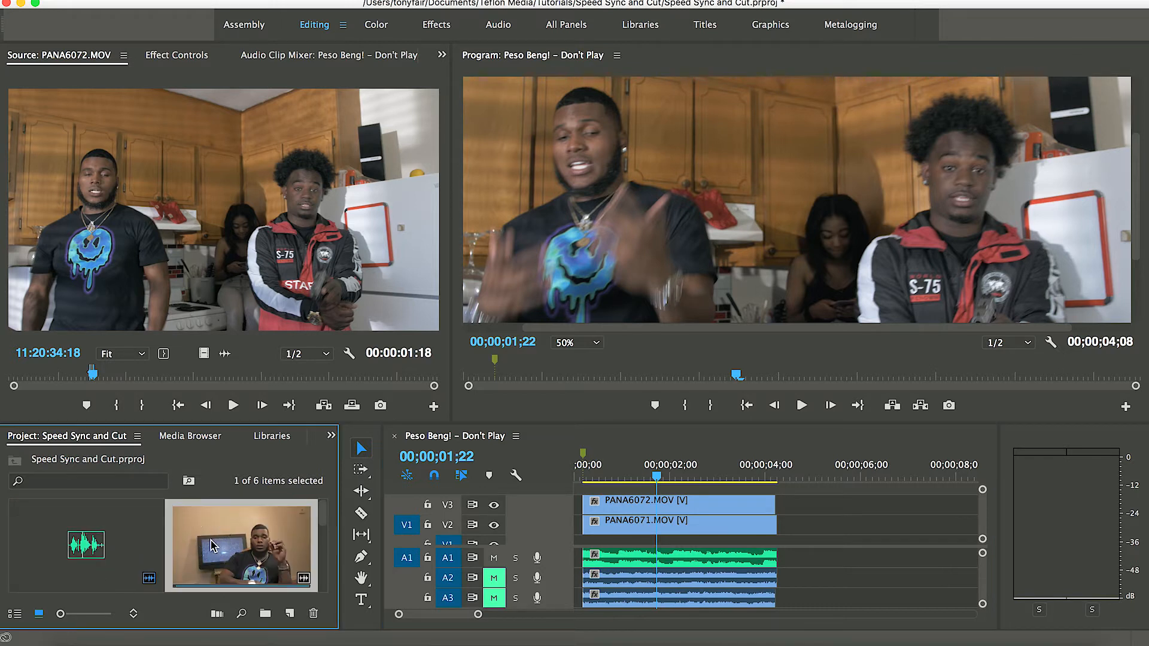
double_click(209, 544)
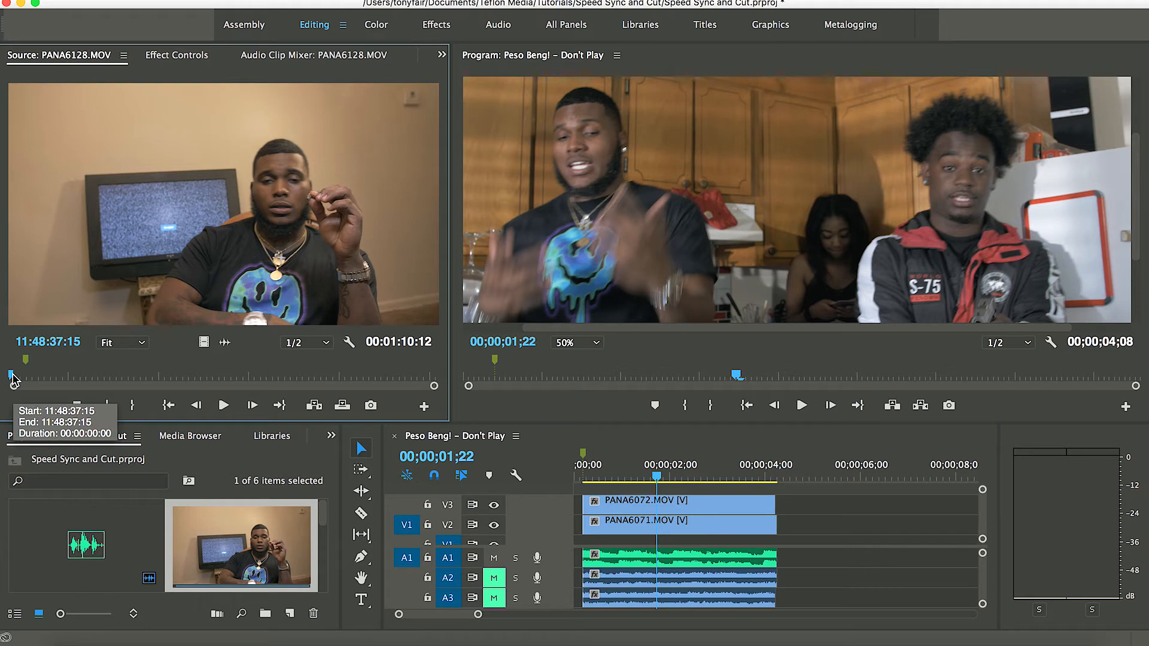
left_click_drag(13, 373, 0, 375)
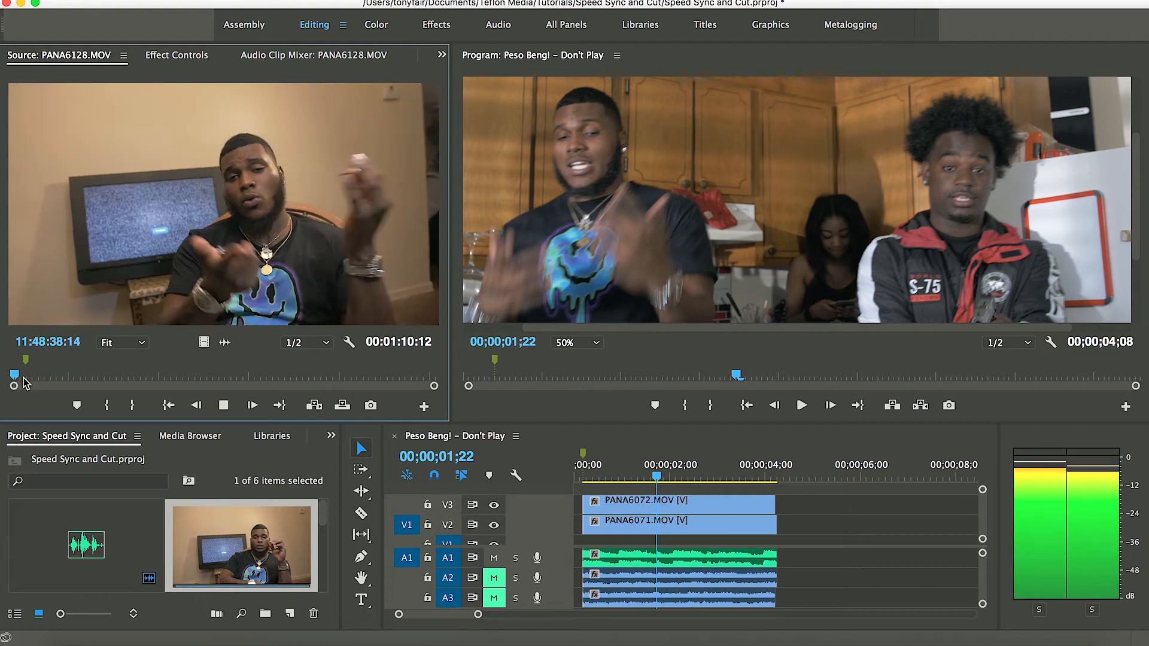
key("space")
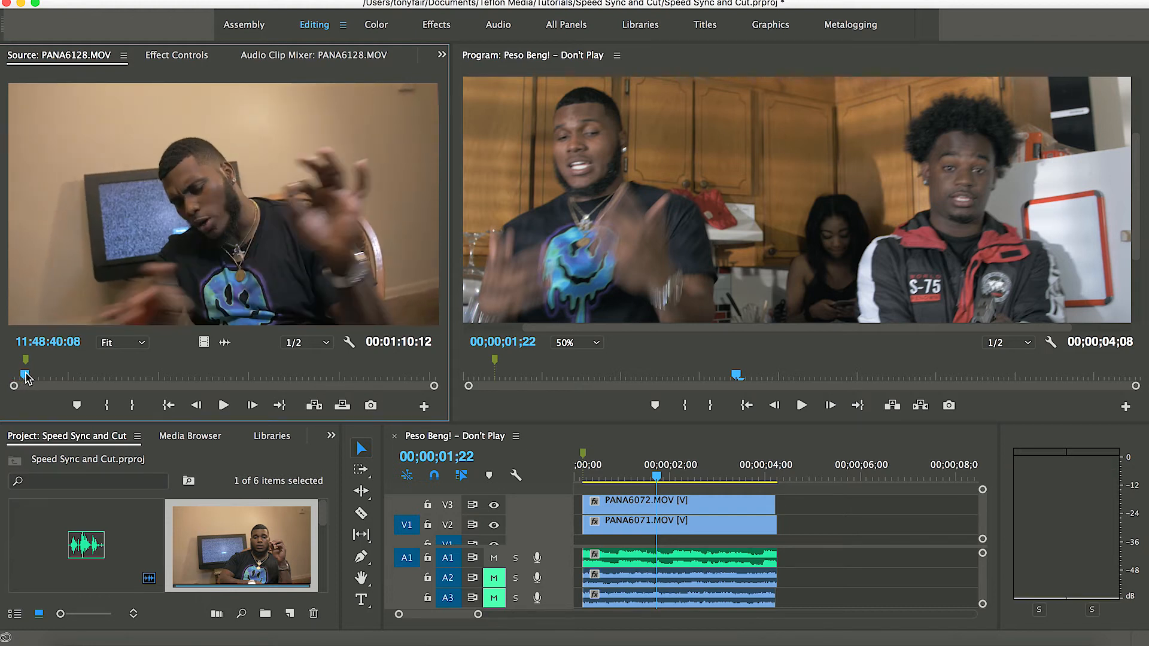
left_click_drag(26, 375, 2, 375)
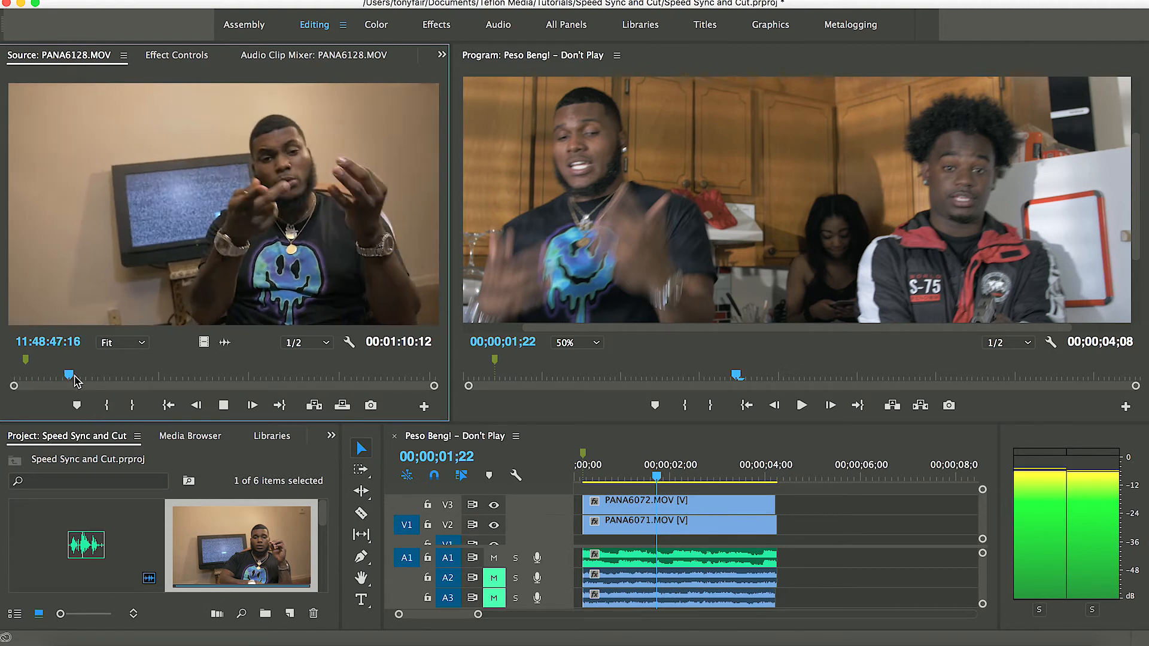
Step: Mark an In point at the matching song section in PANA6128.MOV and an Out point at 11:48:49:16, and set the sequence playhead to 00;00;01;07
key("space")
key("i")
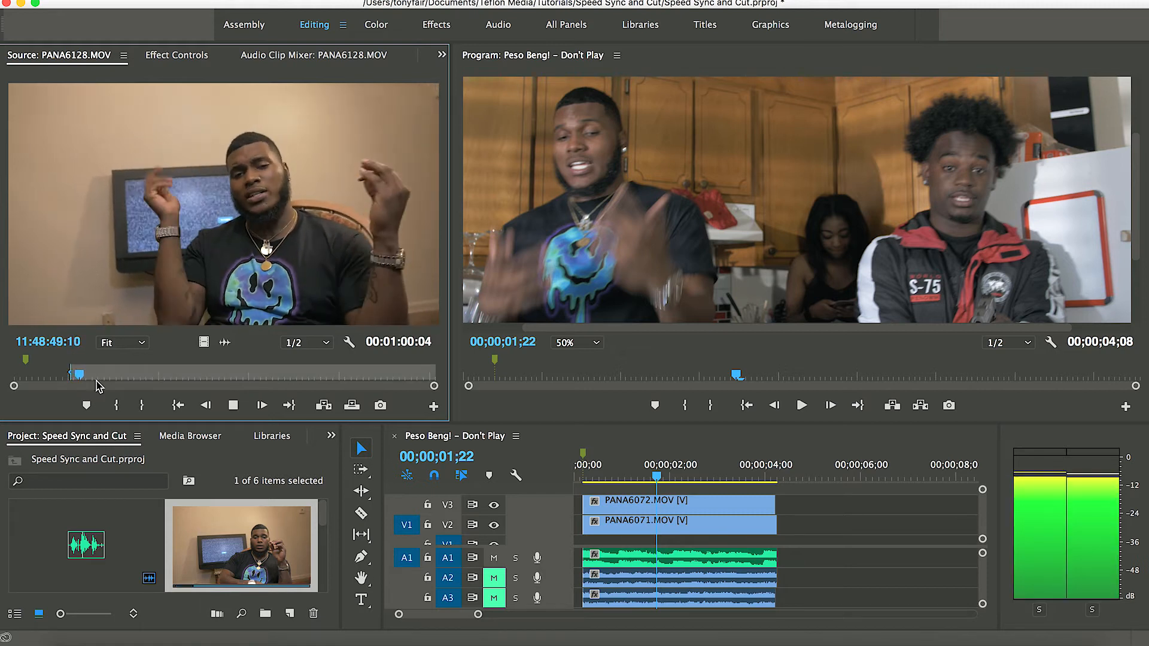
key("space")
key("o")
left_click_drag(665, 472, 633, 477)
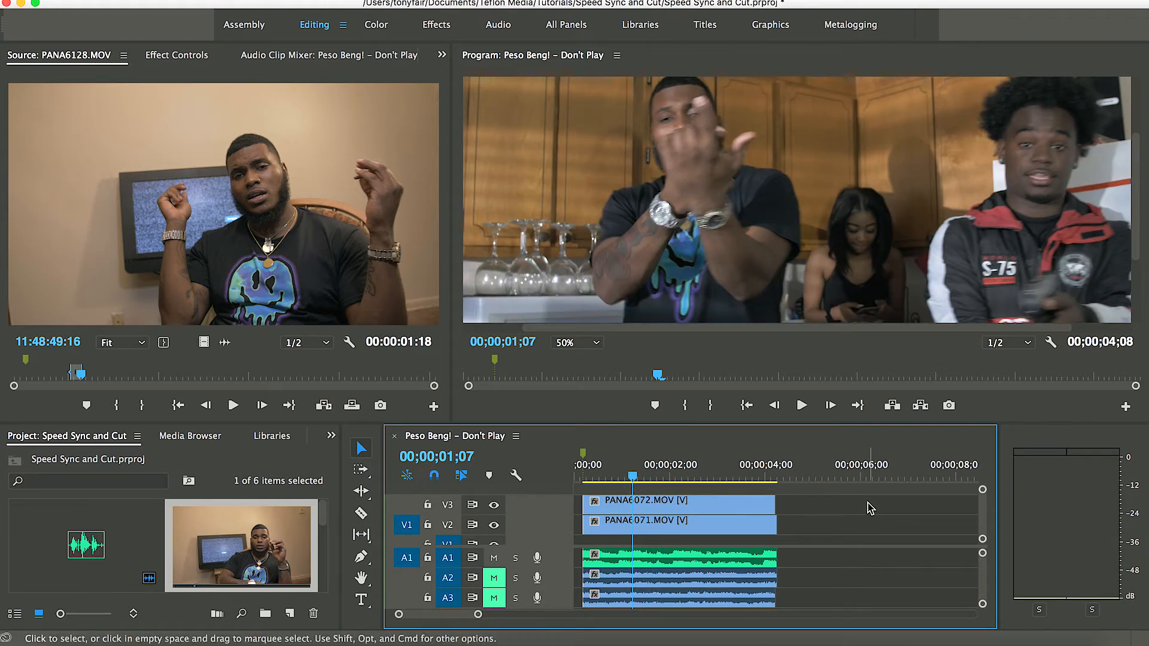
Step: Play on from 00;00;01;07, then extend PANA6071.MOV, PANA6072.MOV and the song on A1 to end at 00;00;11;14
key("space")
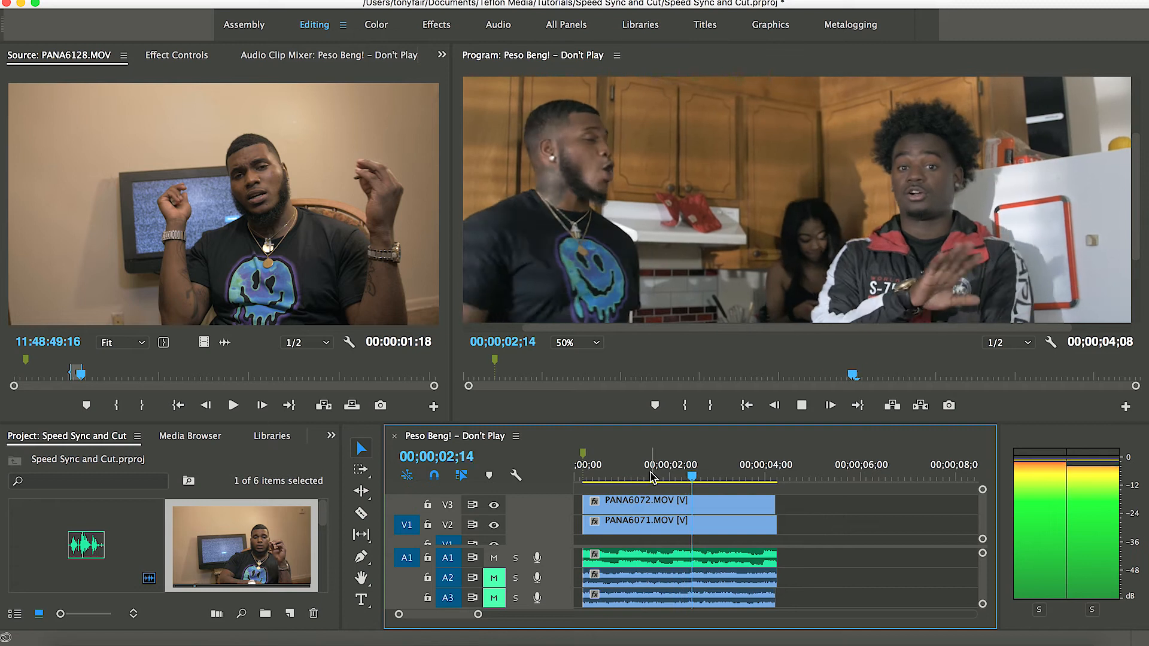
key("space")
left_click_drag(811, 504, 999, 531)
key("minus")
key("minus")
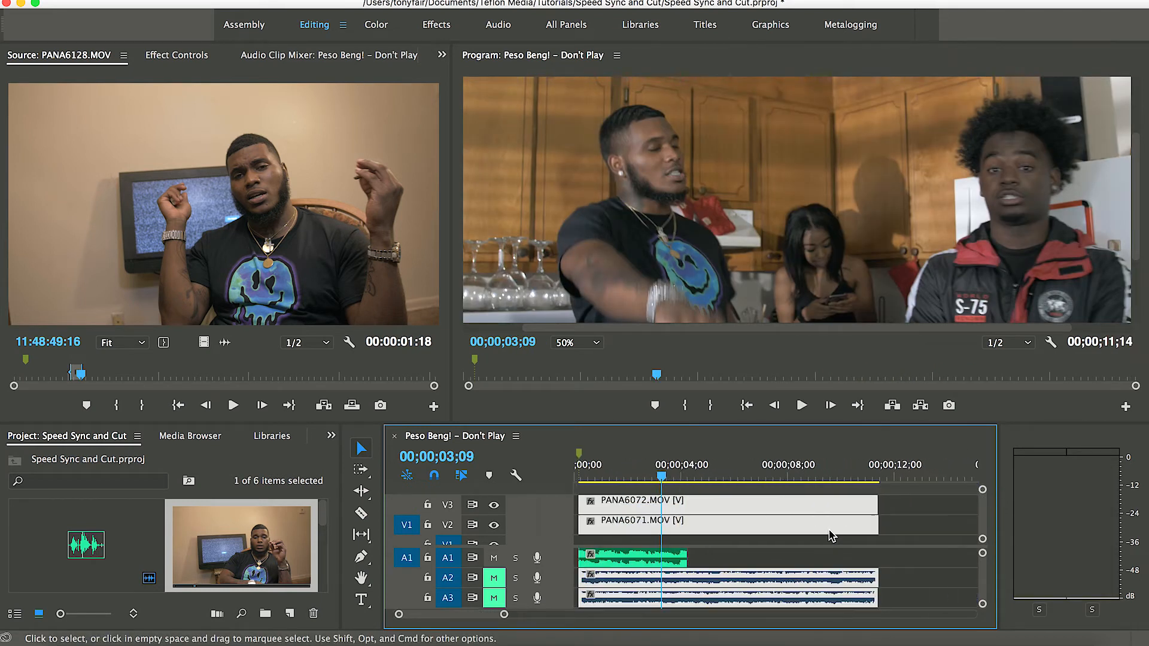
left_click_drag(682, 561, 878, 561)
Step: Extend both video clips and the song on A1 to end at 00;00;18;08 while playing the sequence
key("space")
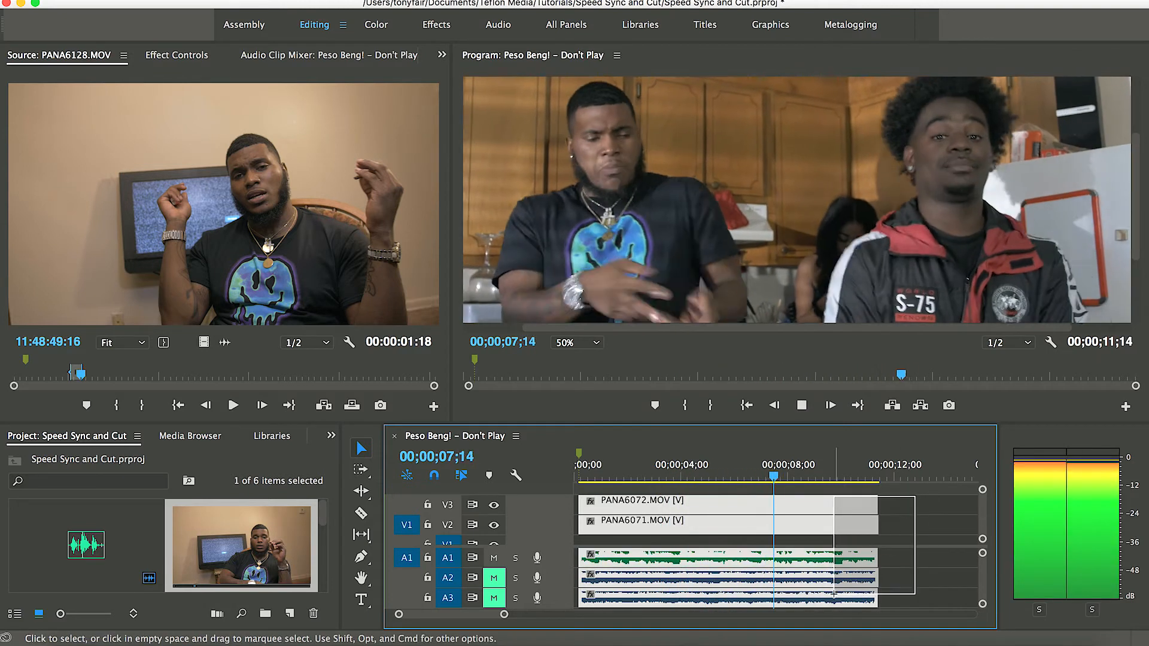
left_click_drag(875, 526, 1002, 520)
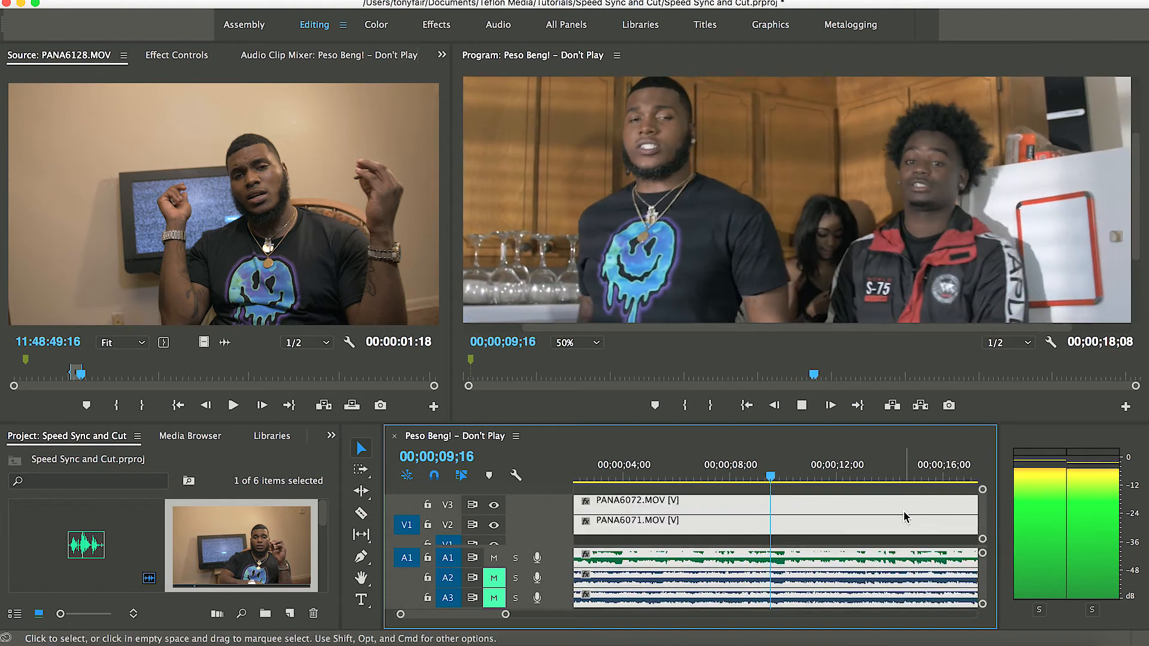
key("minus")
key("minus")
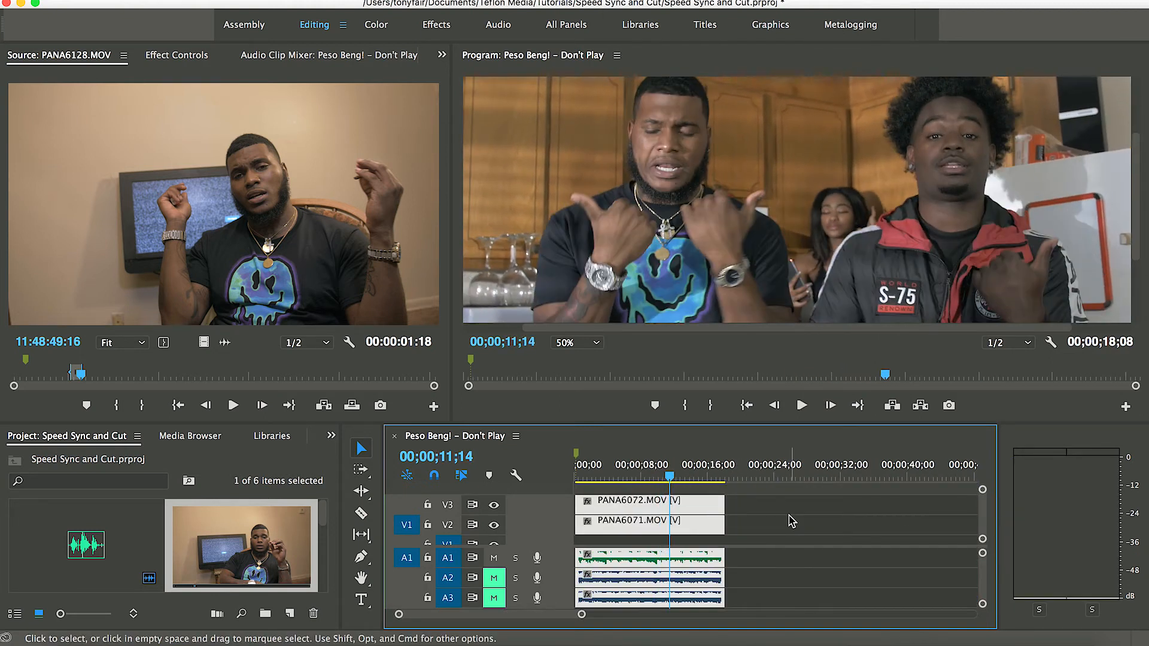
Step: Play on to the song section that matches PANA6128.MOV, add a sequence marker at 00;00;12;11 and deselect the clips
key("space")
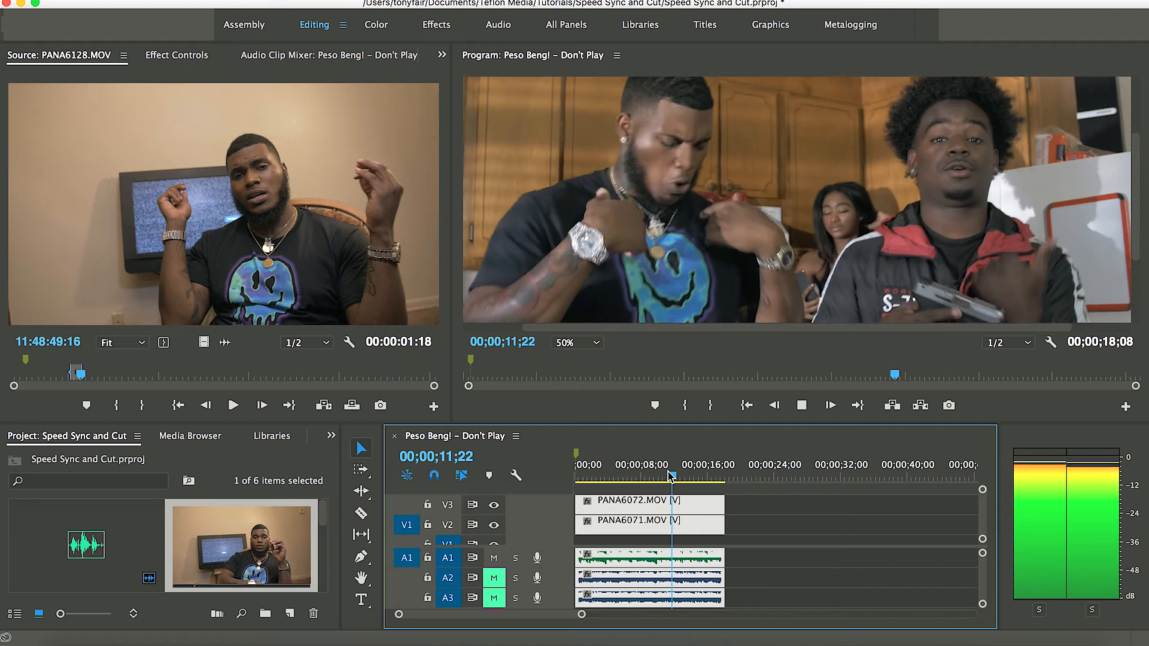
key("space")
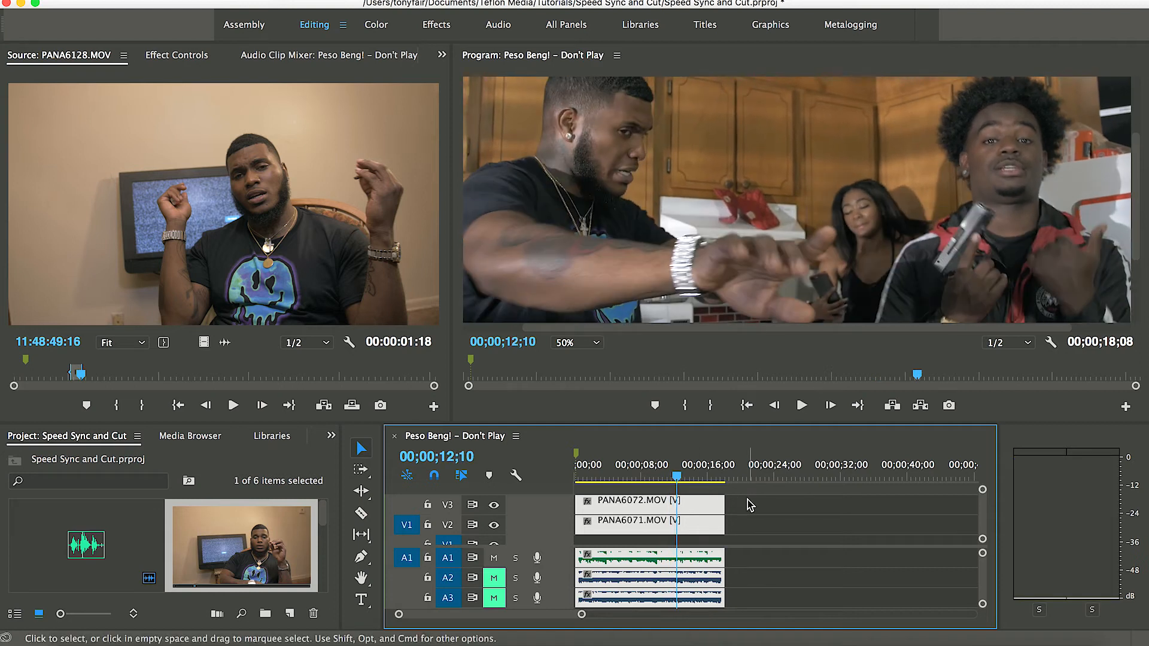
key("Right")
key("super+a")
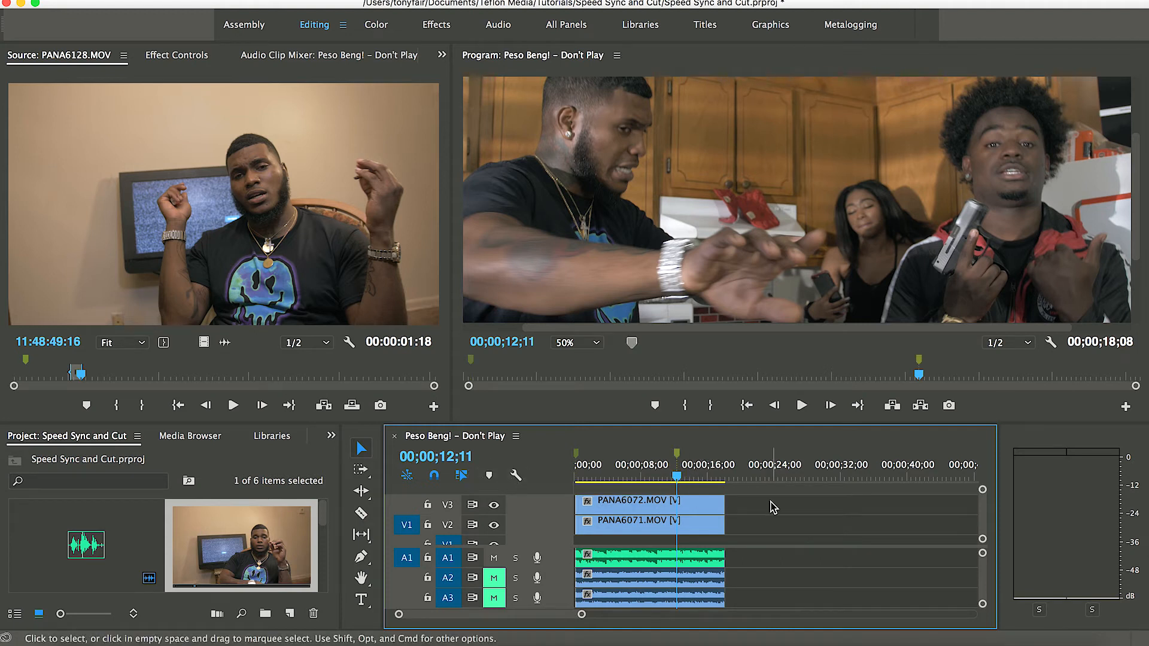
Step: Add the marked section of PANA6128.MOV after the existing clips, with video on a new track V4 and audio on A4
left_click(134, 244)
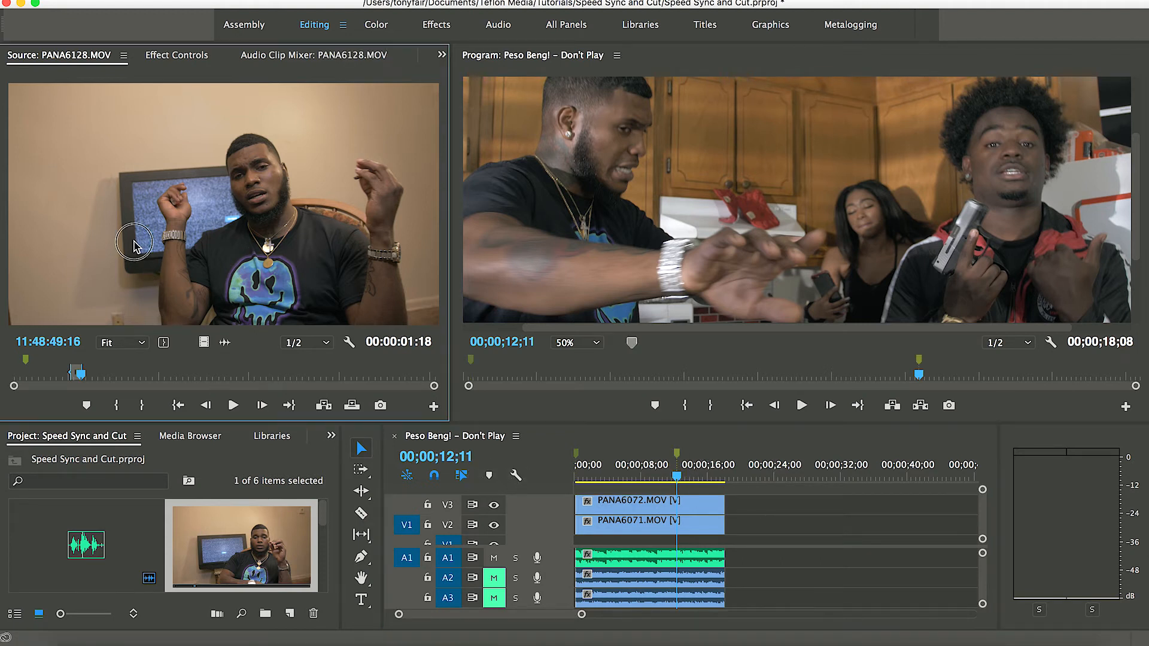
left_click_drag(607, 418, 736, 495)
scroll(747, 584, "down", 2)
left_click_drag(731, 580, 734, 609)
scroll(759, 532, "up", 2)
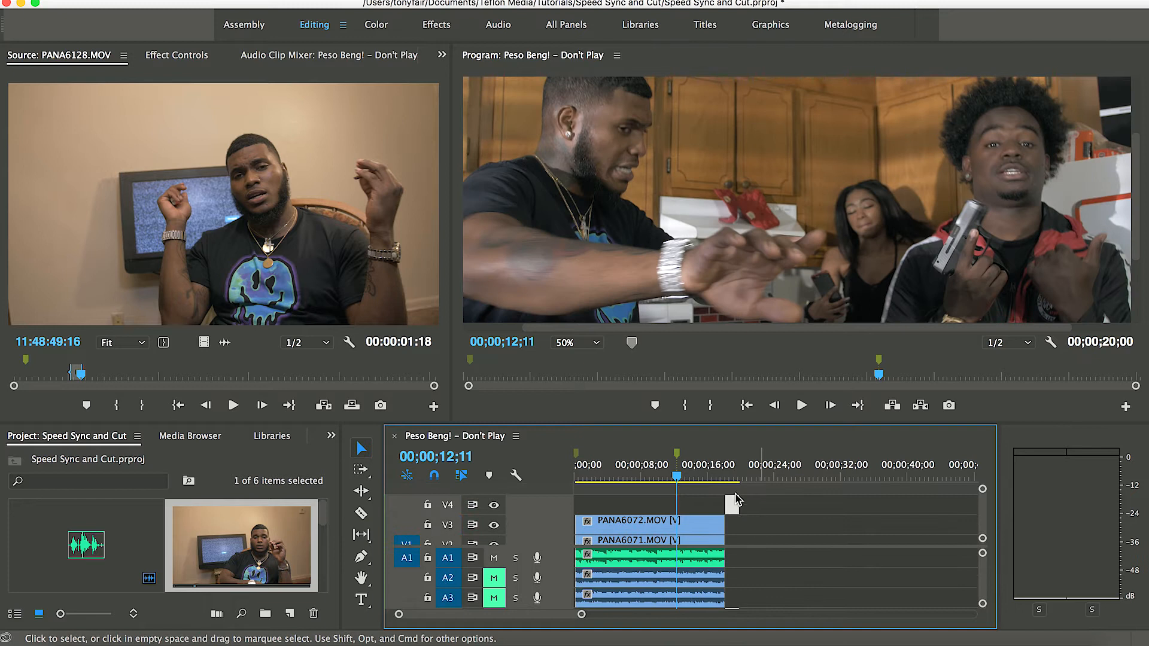
Step: Align PANA6128.MOV's start with the marker at 00;00;12;11 and extend its end to about 32 seconds, lengthening the other clips to 00;00;35;09
left_click_drag(731, 504, 866, 526)
scroll(721, 533, "down", 1)
left_click_drag(734, 503, 841, 503)
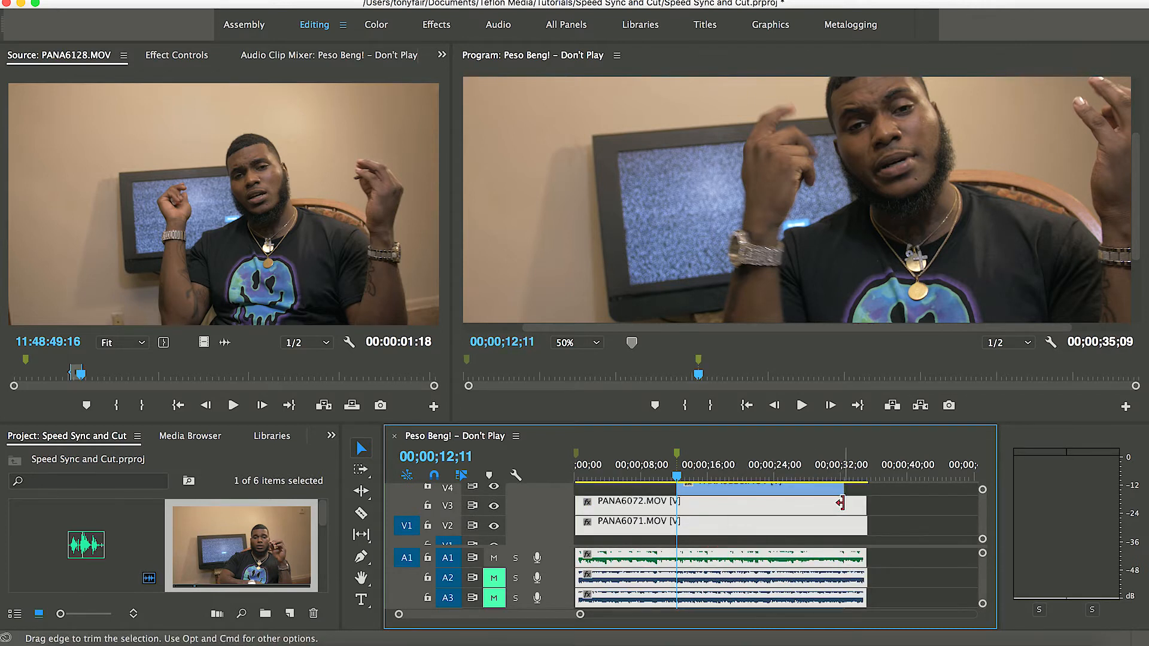
Step: Play PANA6128.MOV from the second marker to check its sync, and mute its audio track A4
scroll(901, 503, "up", 1)
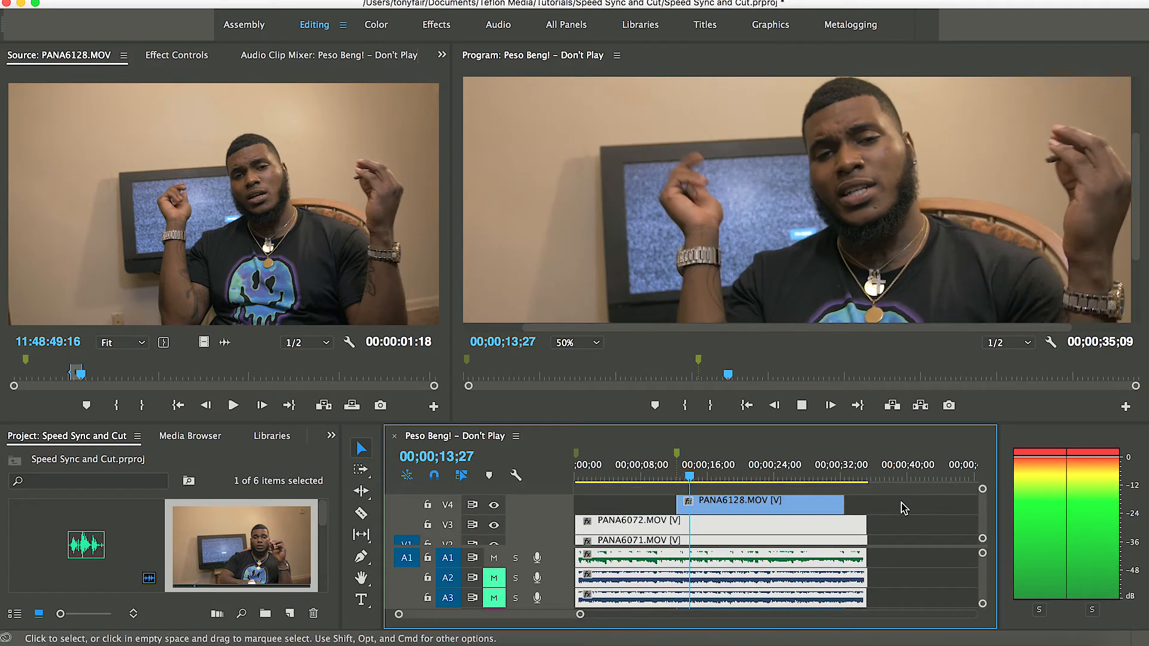
key("space")
scroll(901, 502, "down", 1)
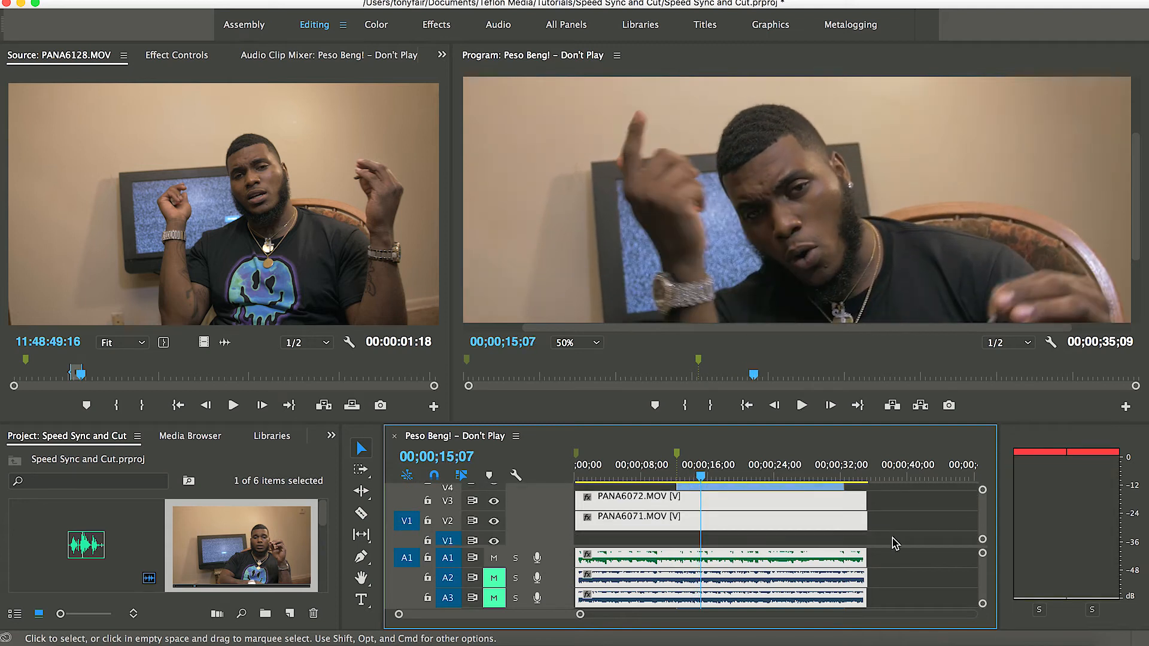
scroll(889, 573, "down", 2)
left_click(494, 567)
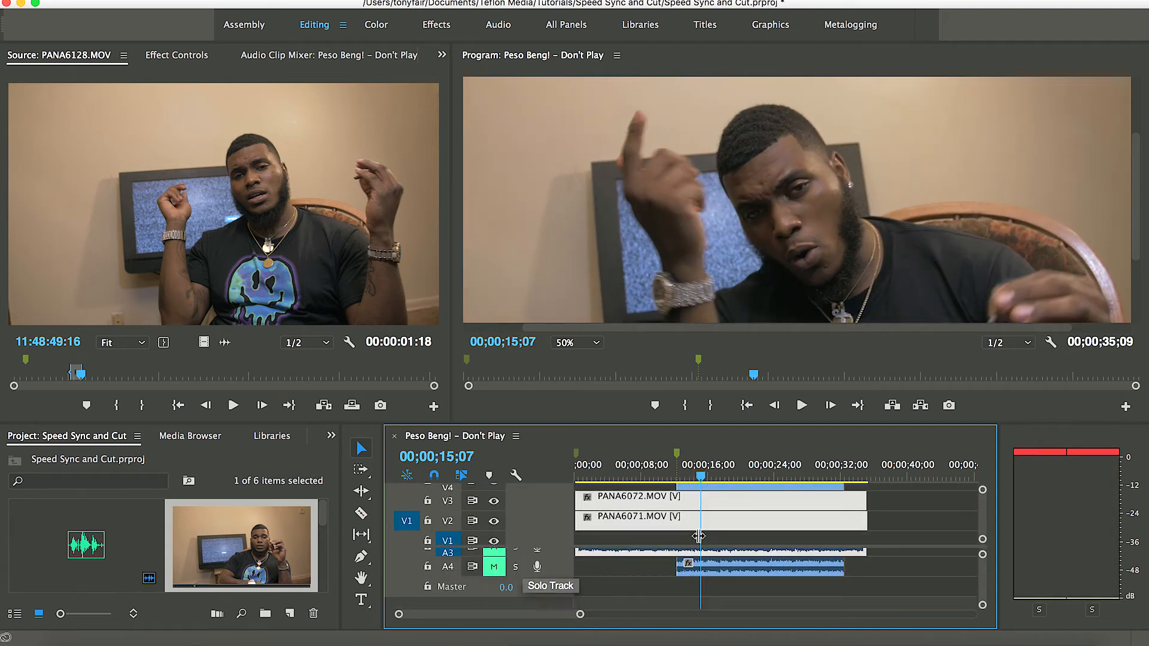
Step: Extend PANA6128.MOV on V4 back to about 00;00;02 at its start and to 00;00;36;10 at its end
scroll(820, 518, "up", 1)
left_click_drag(677, 504, 628, 504)
left_click_drag(837, 504, 874, 504)
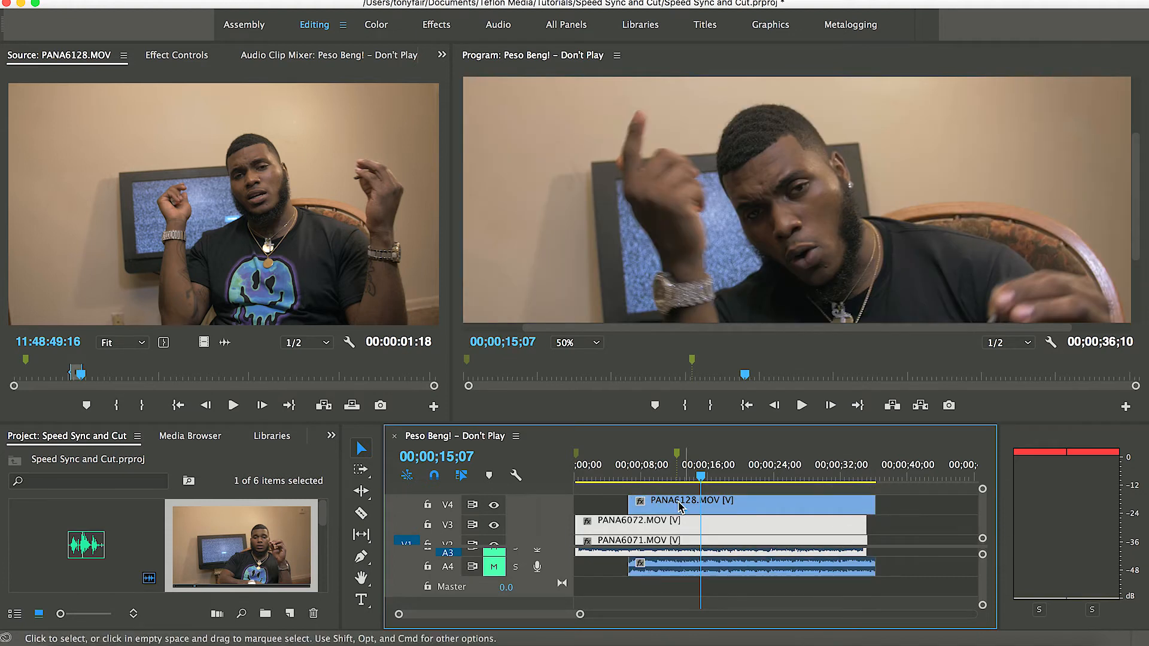
left_click_drag(630, 504, 591, 504)
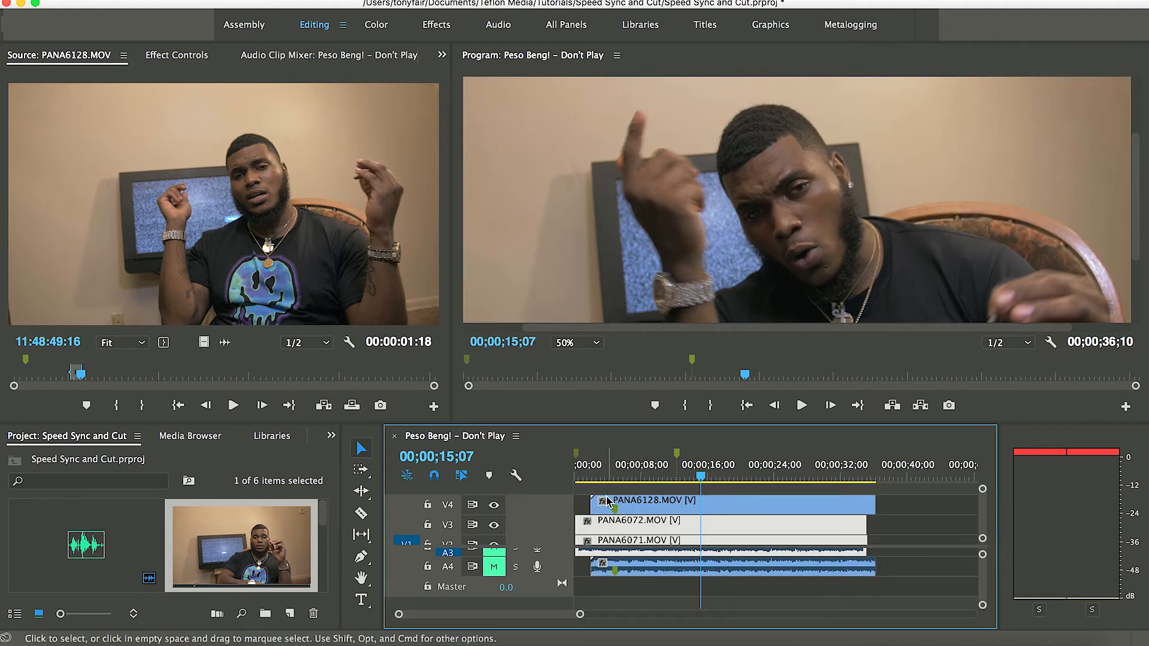
Step: Play the sequence from the start and split the clips on V4, V3 and V2 at 00;00;03;19 with the Razor tool
key("minus")
key("minus")
left_click_drag(587, 473, 556, 471)
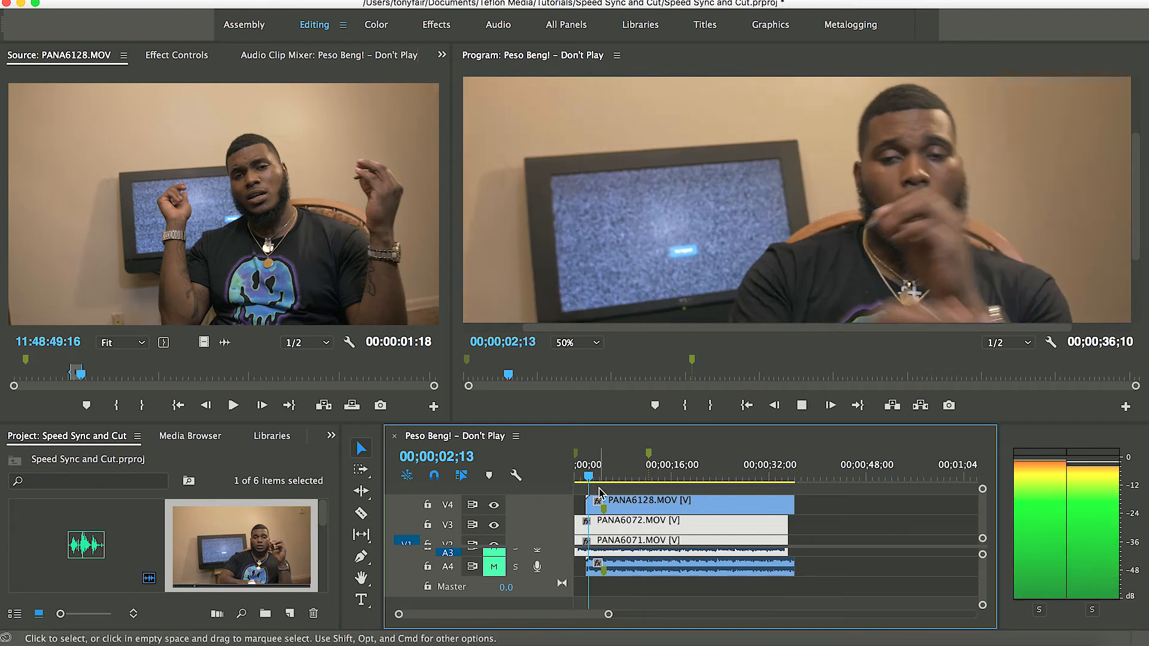
key("c")
left_click(596, 504)
left_click(596, 524)
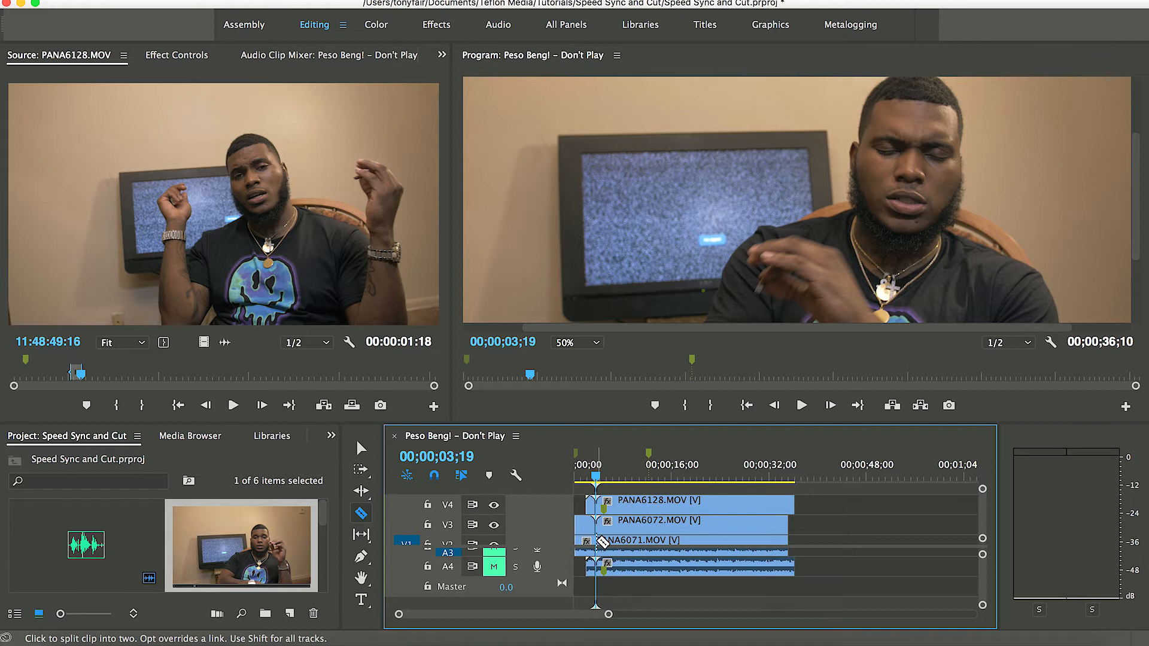
left_click(596, 540)
scroll(596, 543, "down", 2)
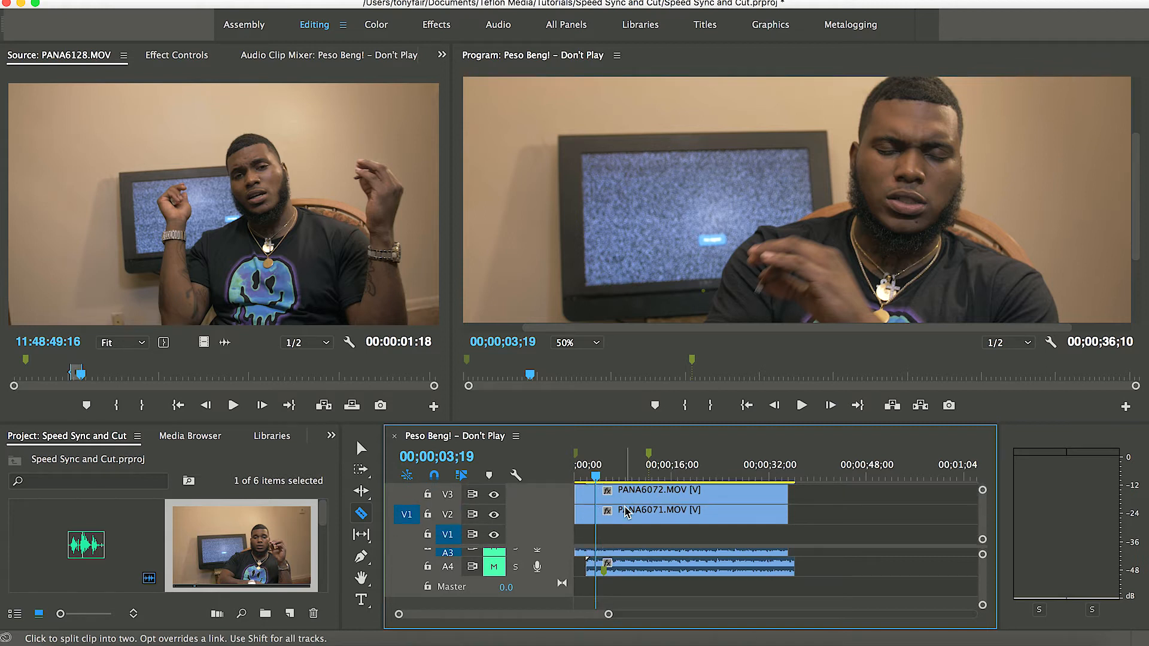
scroll(625, 513, "up", 2)
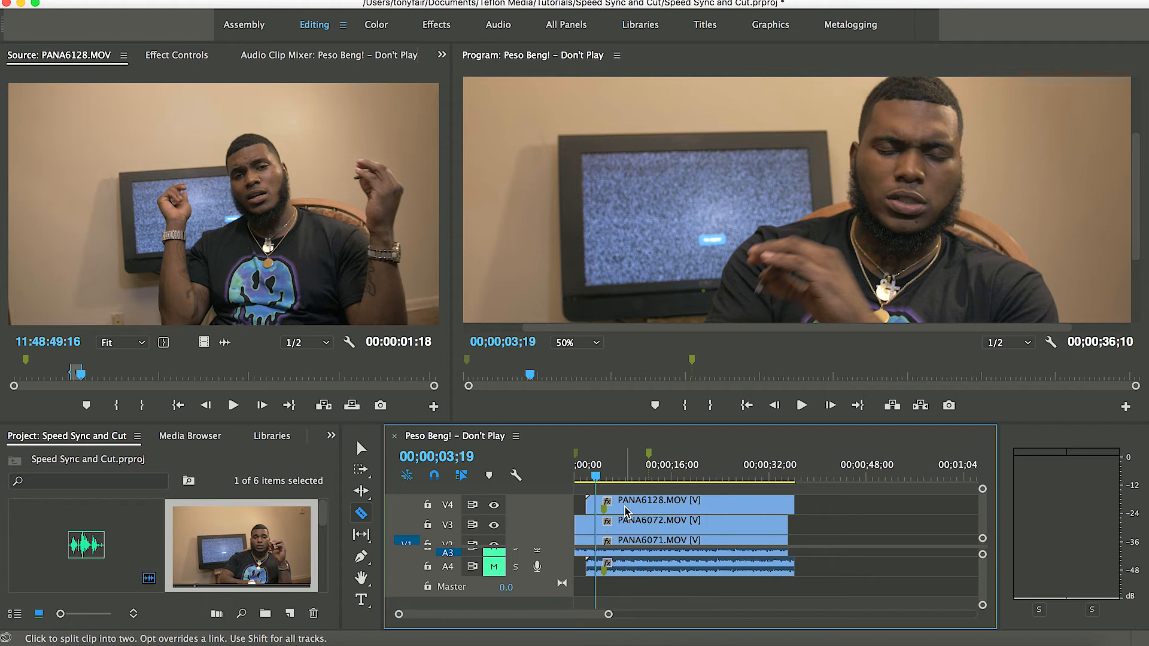
Step: Play on and split all three video clips at two further points, about 5 seconds and 00;00;07;11
key("space")
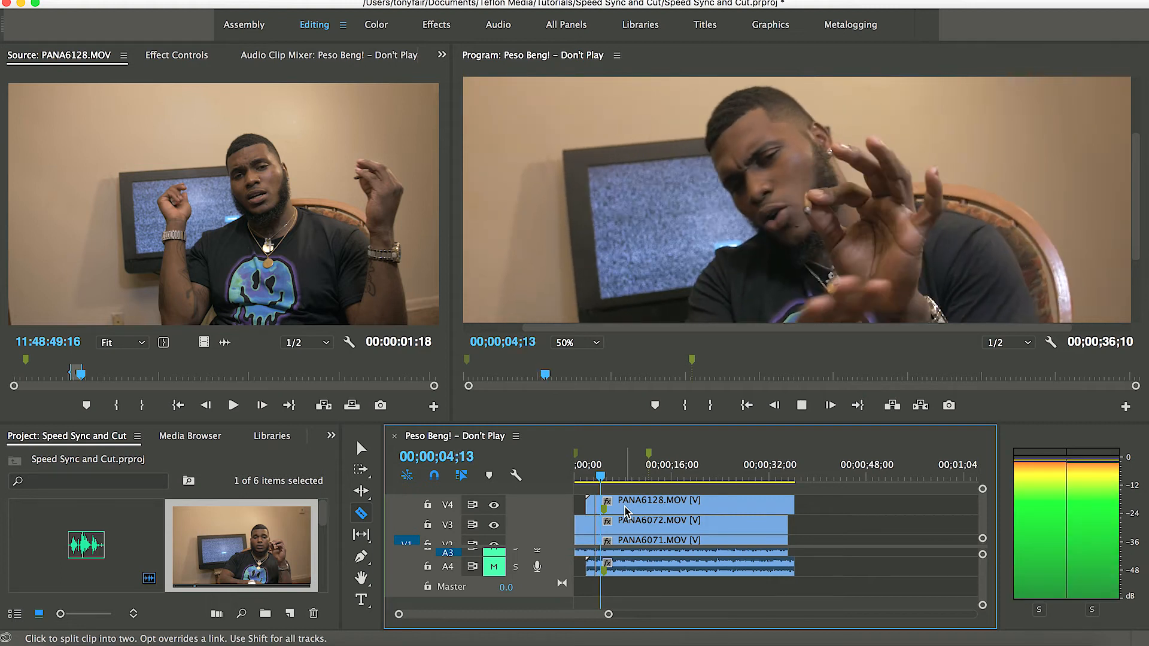
key("space")
left_click(605, 505)
left_click(605, 526)
left_click(605, 545)
key("space")
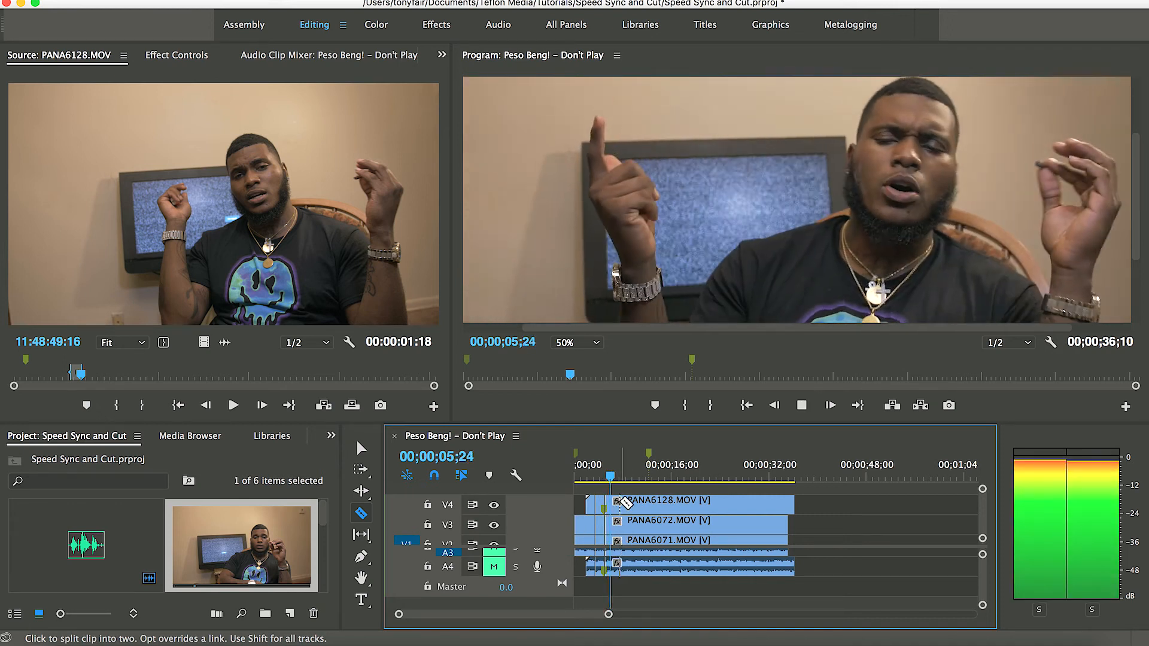
key("space")
left_click(623, 506)
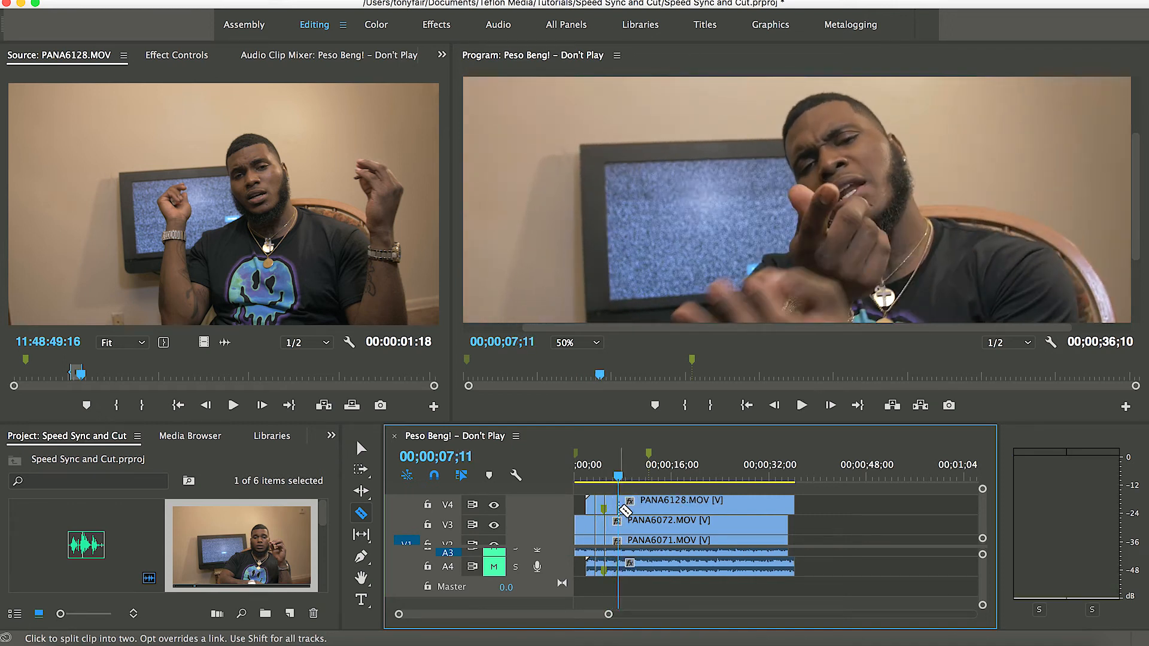
left_click(618, 526)
left_click(622, 546)
Step: Continue playback and split all three video clips at about 10 seconds and again at about 12 seconds
key("space")
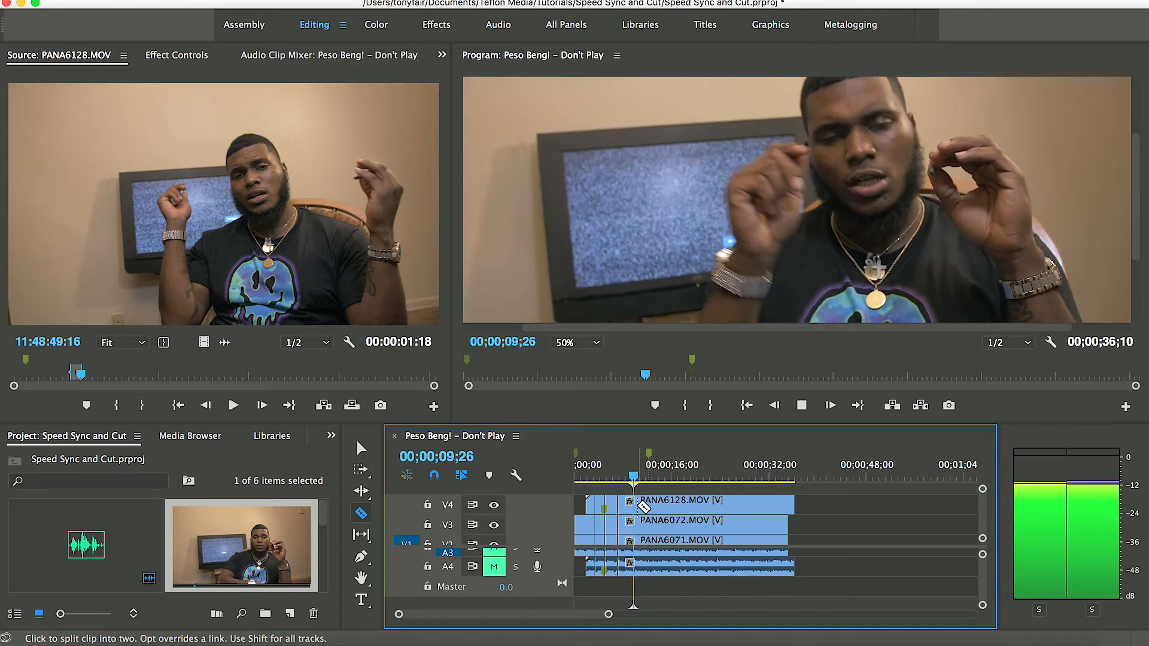
key("space")
left_click(639, 506)
left_click(638, 526)
left_click(632, 545)
key("space")
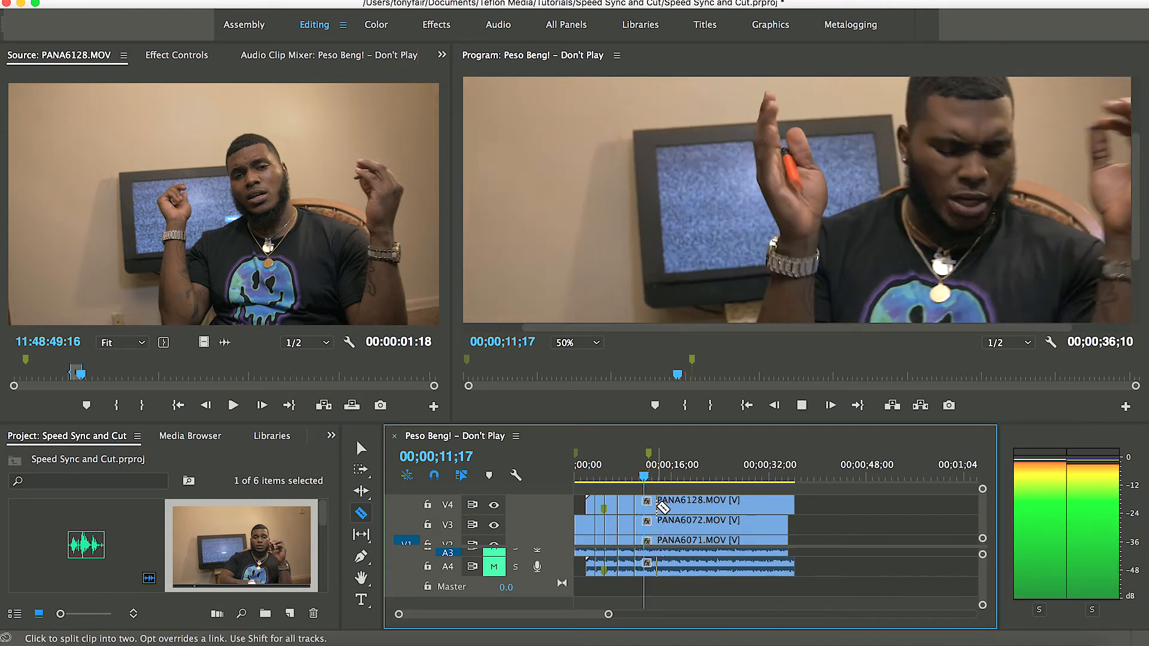
key("space")
left_click(649, 506)
left_click(649, 526)
left_click(648, 544)
Step: Continue playback and split all three video clips at about 14 seconds and again at 00;00;16;15
key("space")
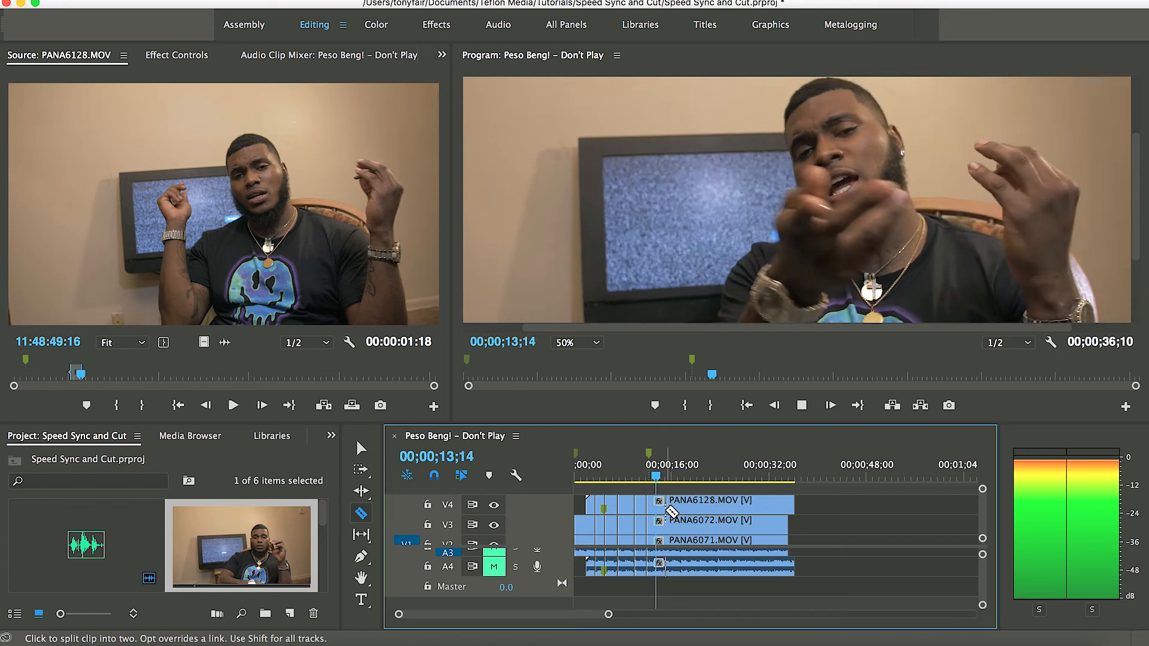
key("space")
left_click(660, 506)
left_click(660, 526)
left_click(660, 545)
key("space")
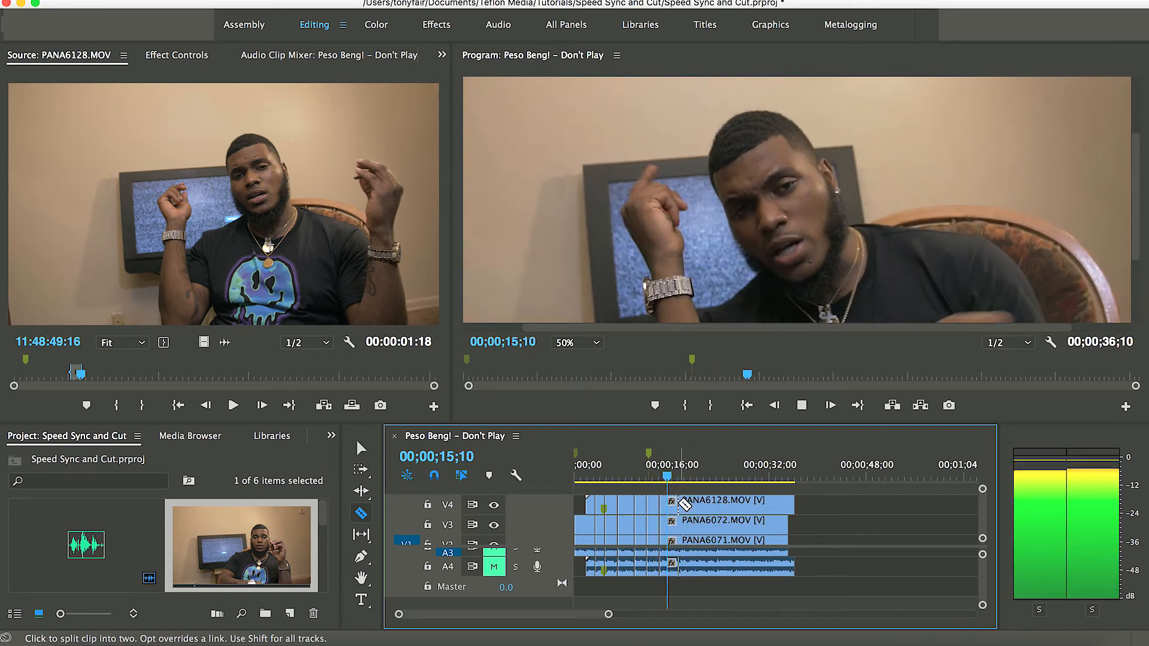
key("space")
left_click(676, 506)
left_click(676, 526)
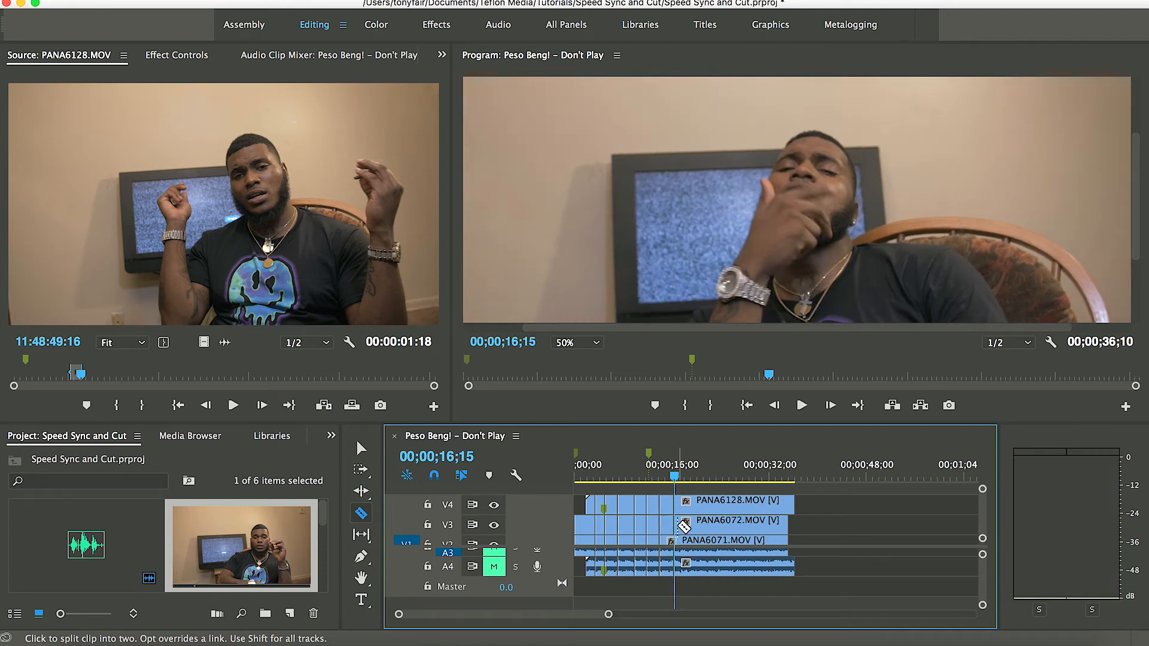
left_click(676, 539)
Step: Play on and split PANA6128.MOV, PANA6072.MOV and PANA6071.MOV at 00;00;18;23
key("space")
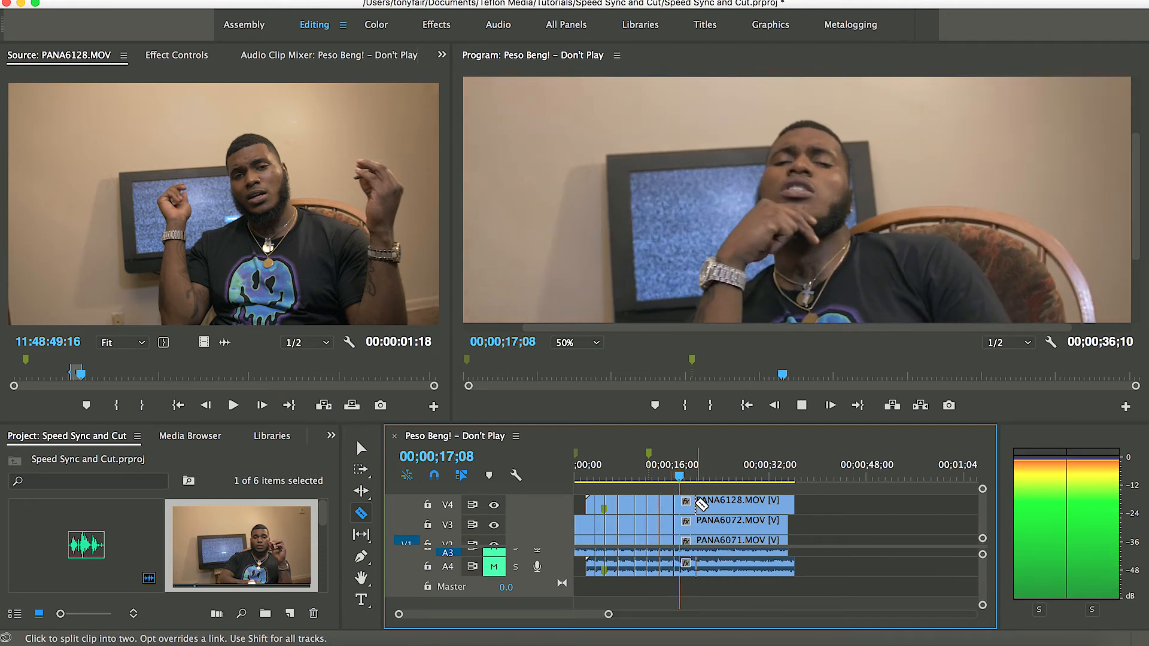
key("space")
left_click(688, 506)
left_click(688, 526)
left_click(689, 540)
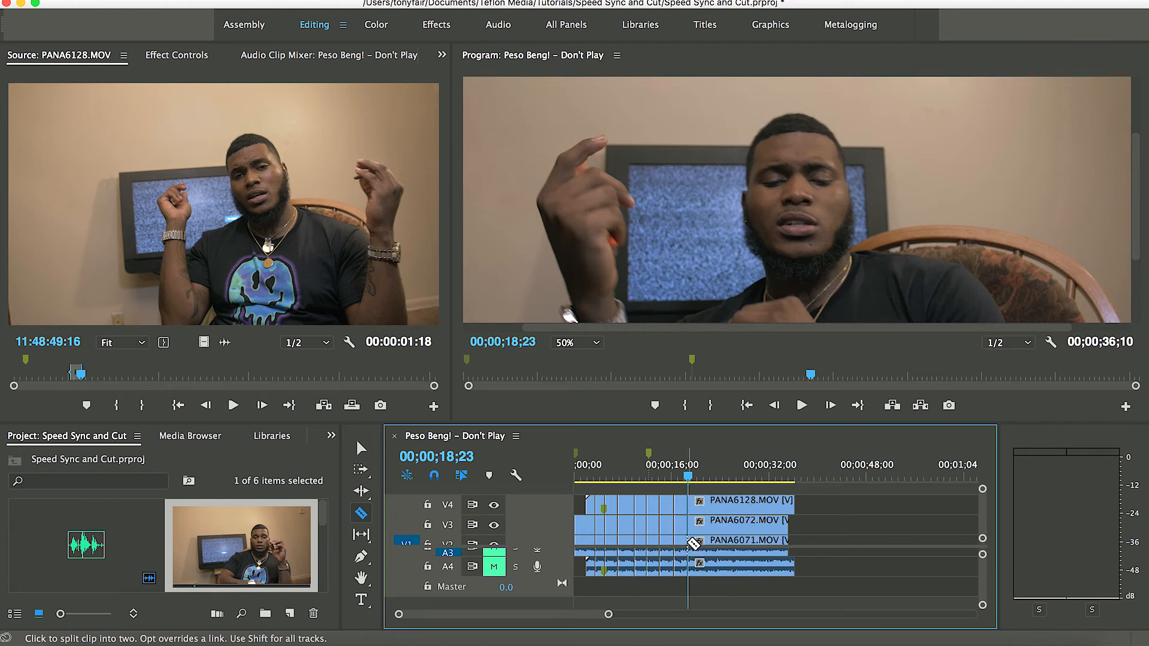
Step: Play on in short stretches and split PANA6128.MOV, PANA6072.MOV and PANA6071.MOV at 00;00;21;02
key("space")
key("space")
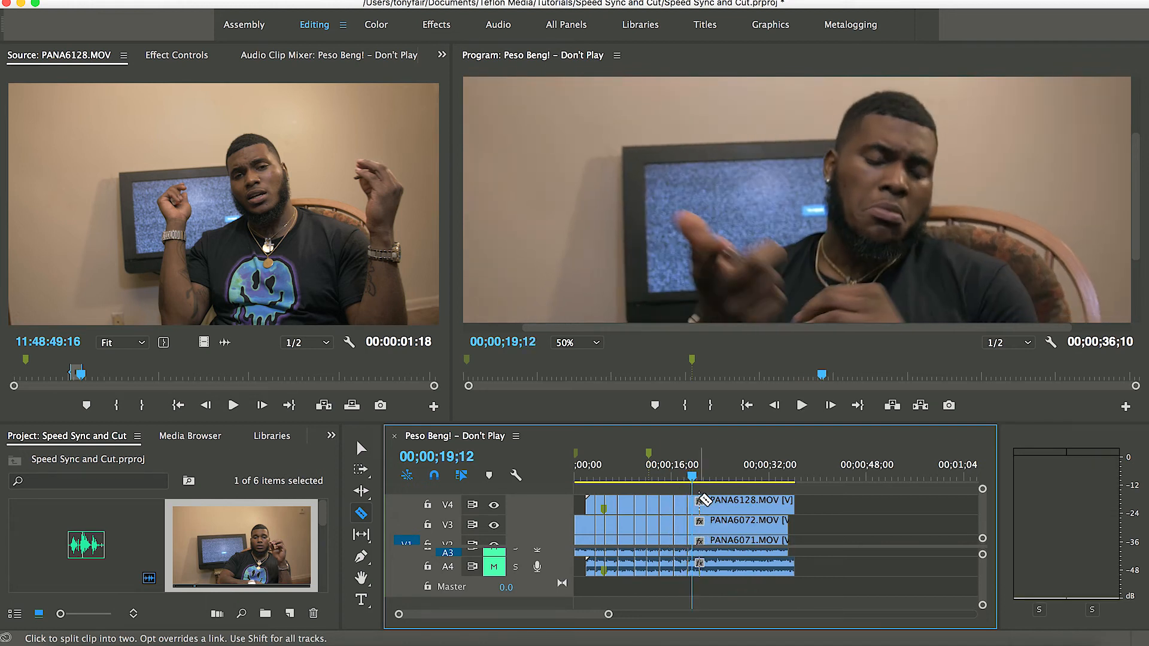
key("space")
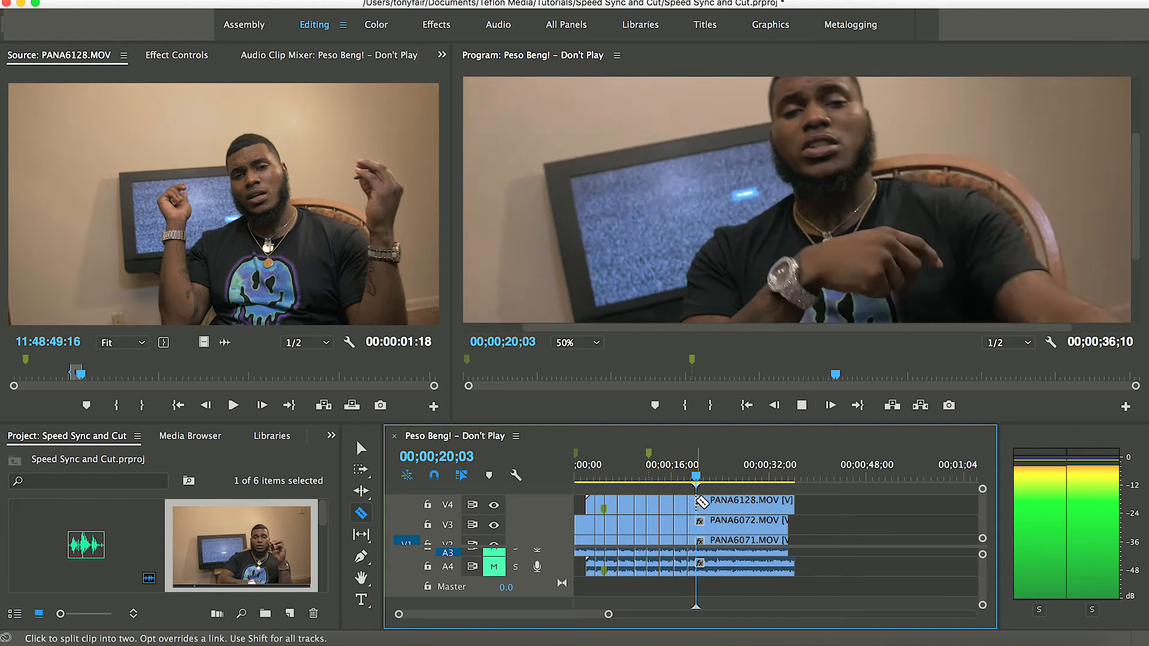
key("space")
left_click(703, 504)
left_click(702, 524)
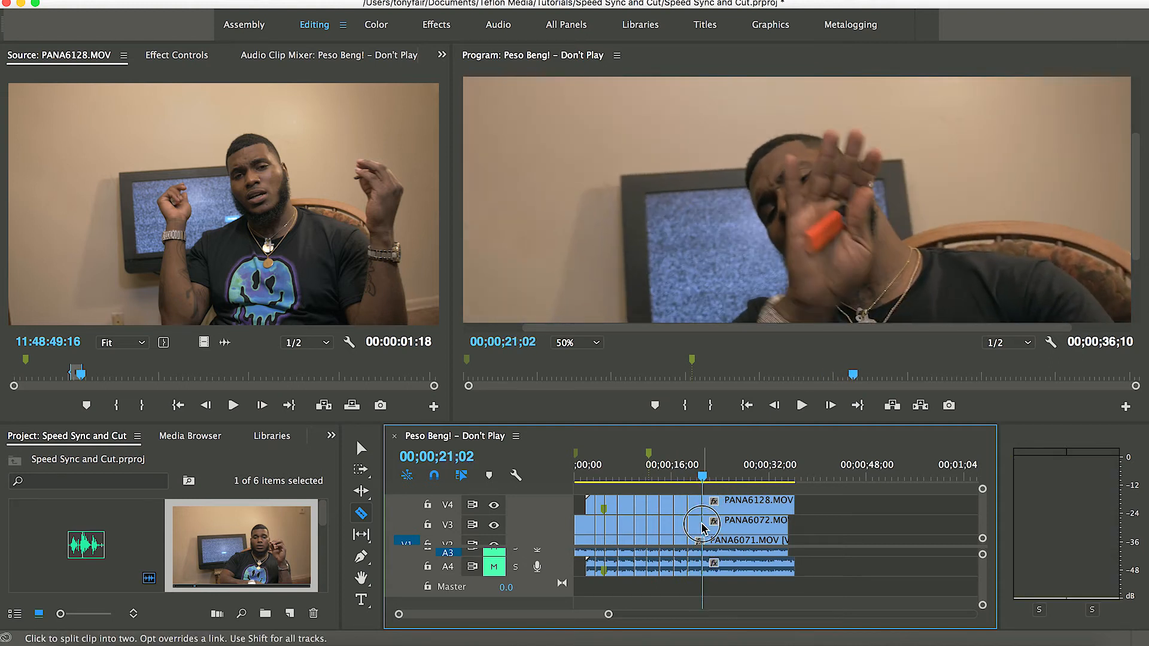
left_click(703, 540)
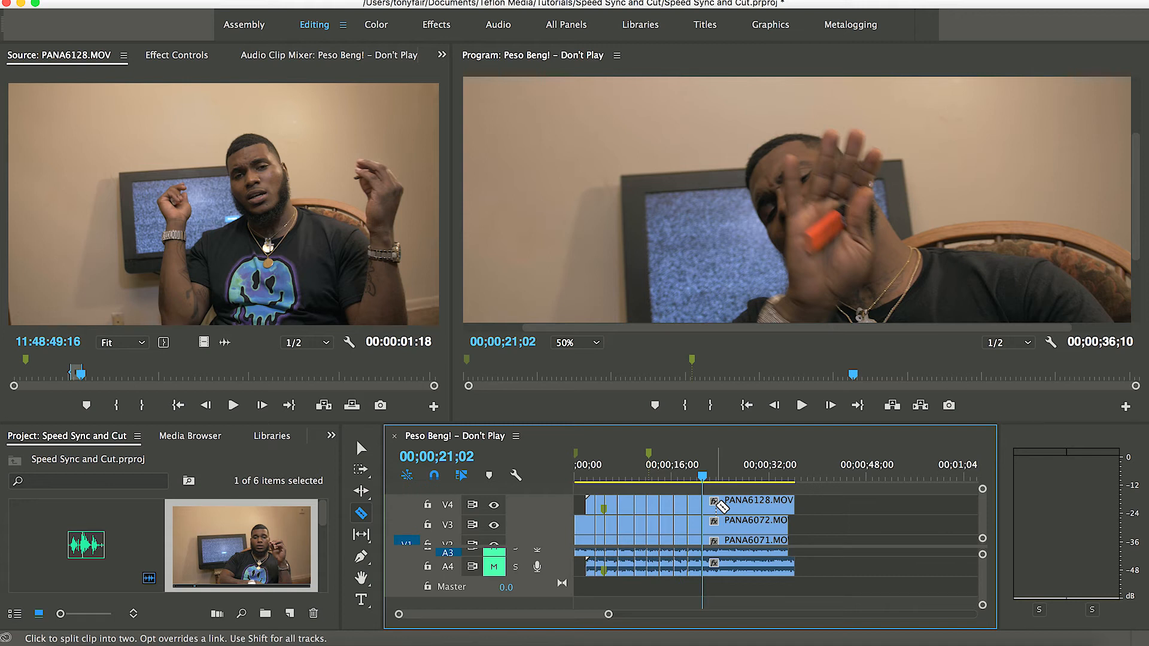
Step: Play on and split PANA6128.MOV, PANA6072.MOV and PANA6071.MOV at 00;00;23;10
key("space")
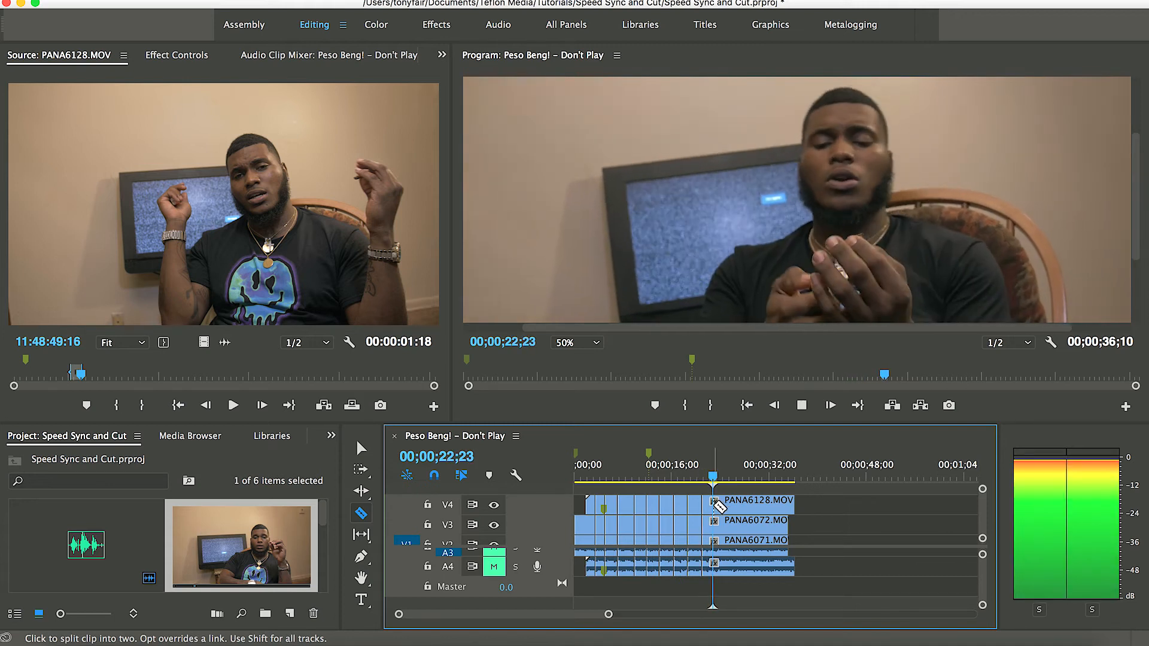
key("space")
left_click(716, 504)
left_click(716, 522)
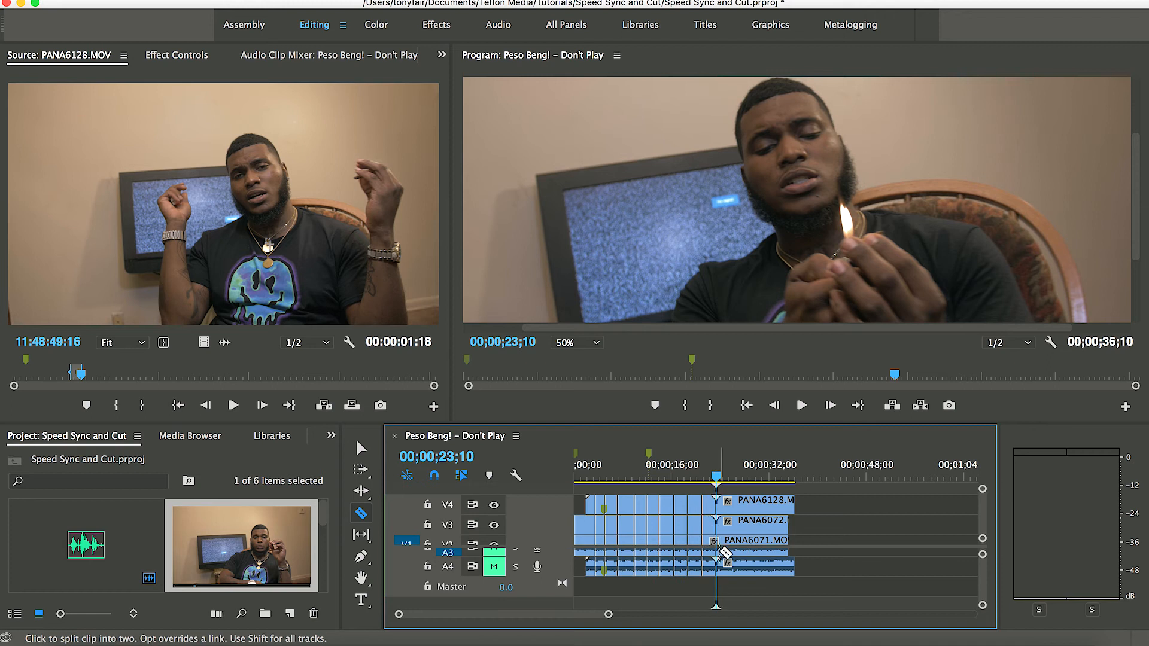
left_click(718, 541)
Step: Play on and split all three stacked video clips at about 26 seconds
key("space")
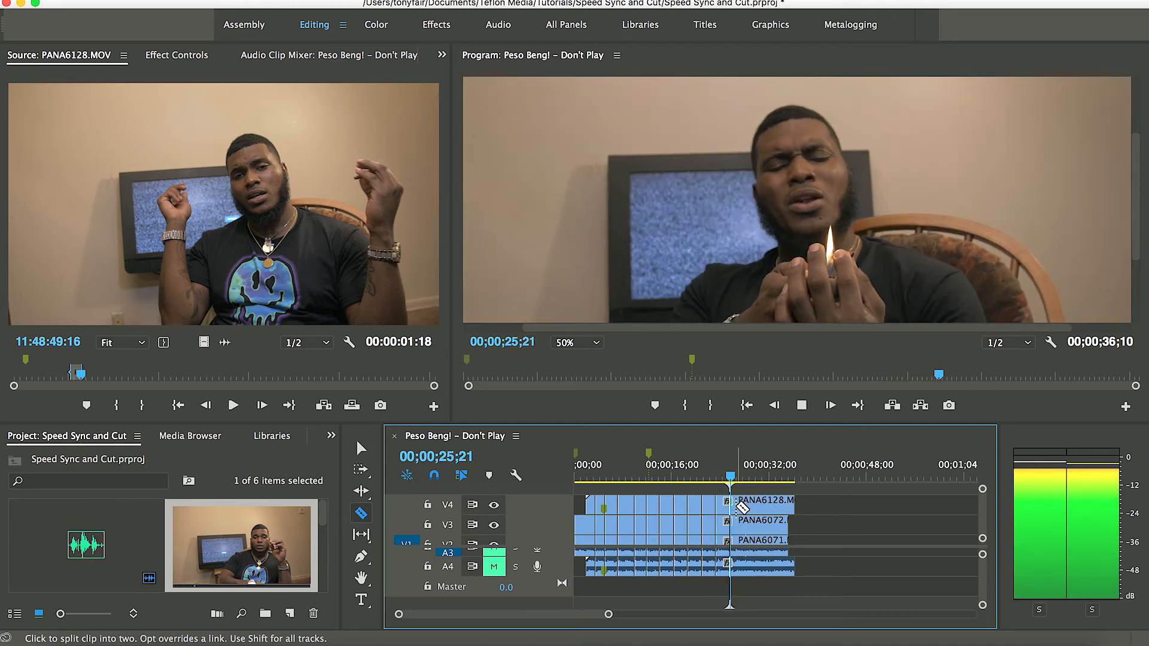
key("space")
left_click(742, 507)
left_click(742, 525)
left_click(742, 542)
Step: Play on and split all three stacked video clips at 00;00;29;13
key("space")
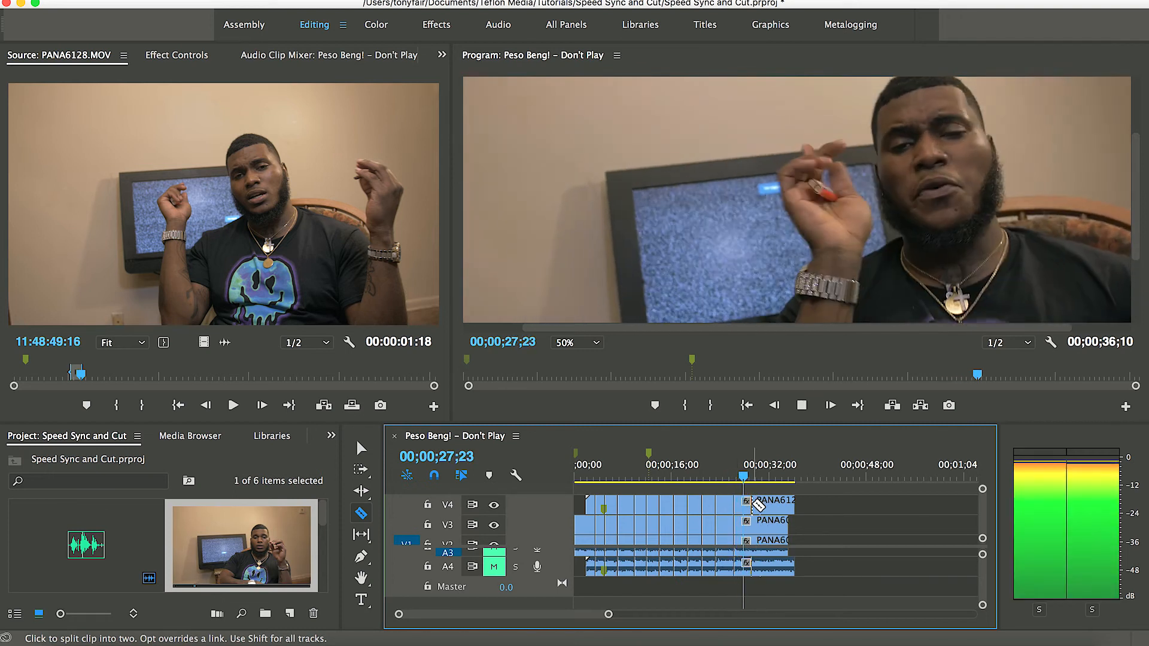
key("space")
left_click(755, 506)
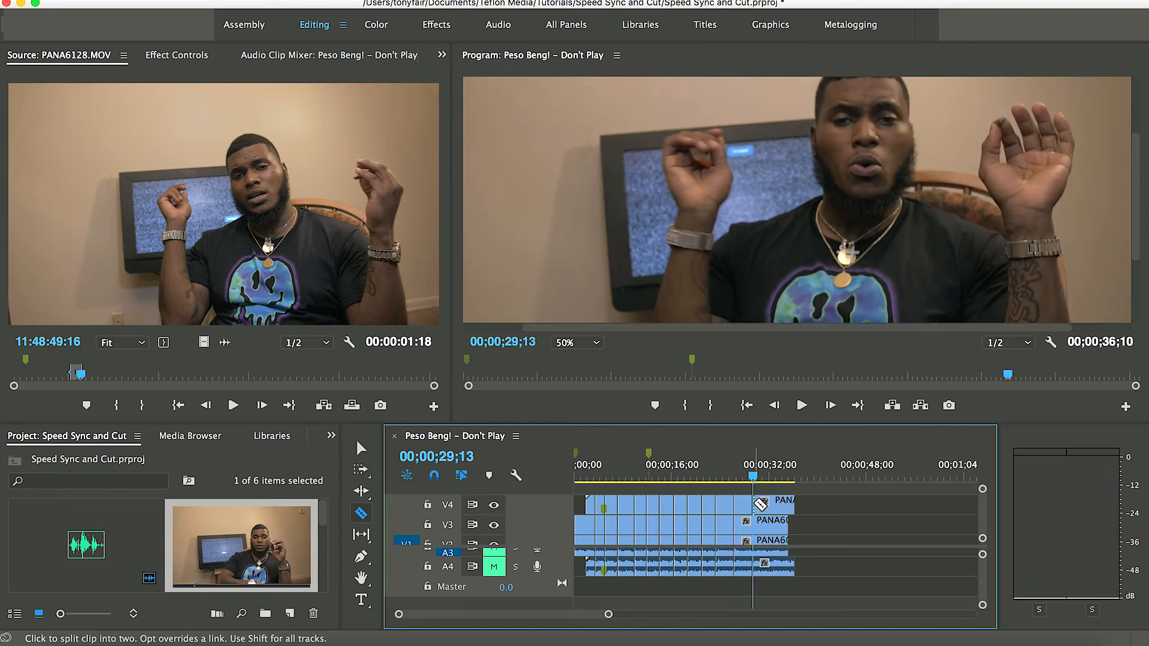
left_click(759, 542)
Step: Play on and split PANA6128.MOV, PANA6072.MOV and PANA6071.MOV at about 31 seconds
key("space")
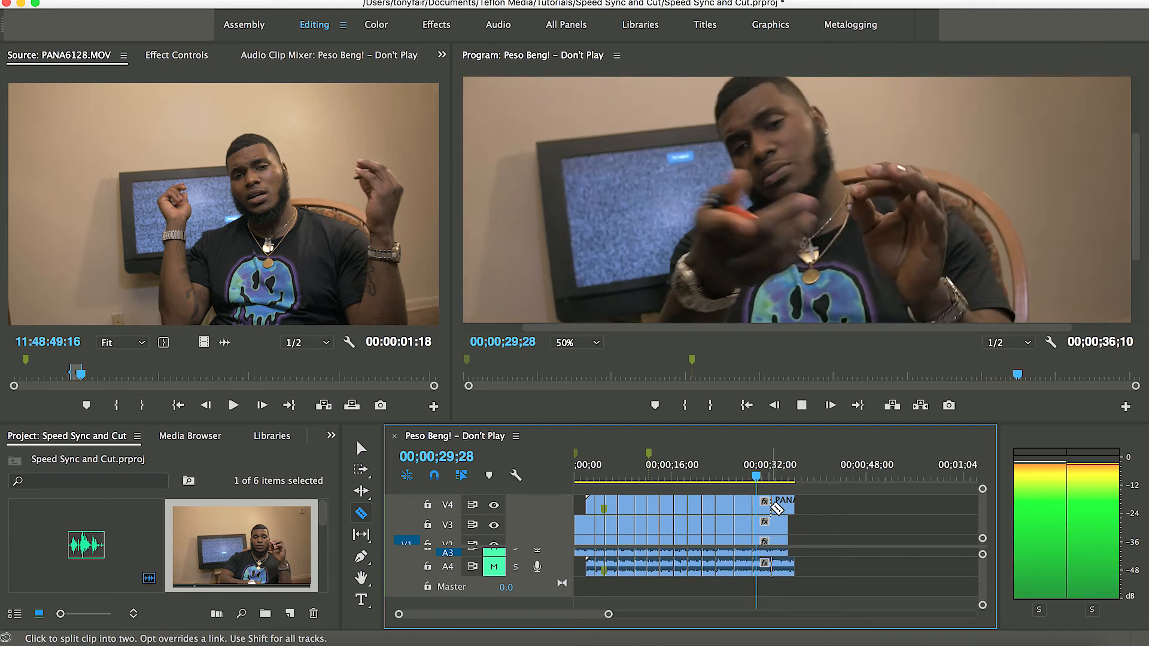
key("space")
left_click(767, 505)
left_click(765, 524)
left_click(765, 541)
Step: Play on and split all three stacked video clips at 00;00;32;13
key("space")
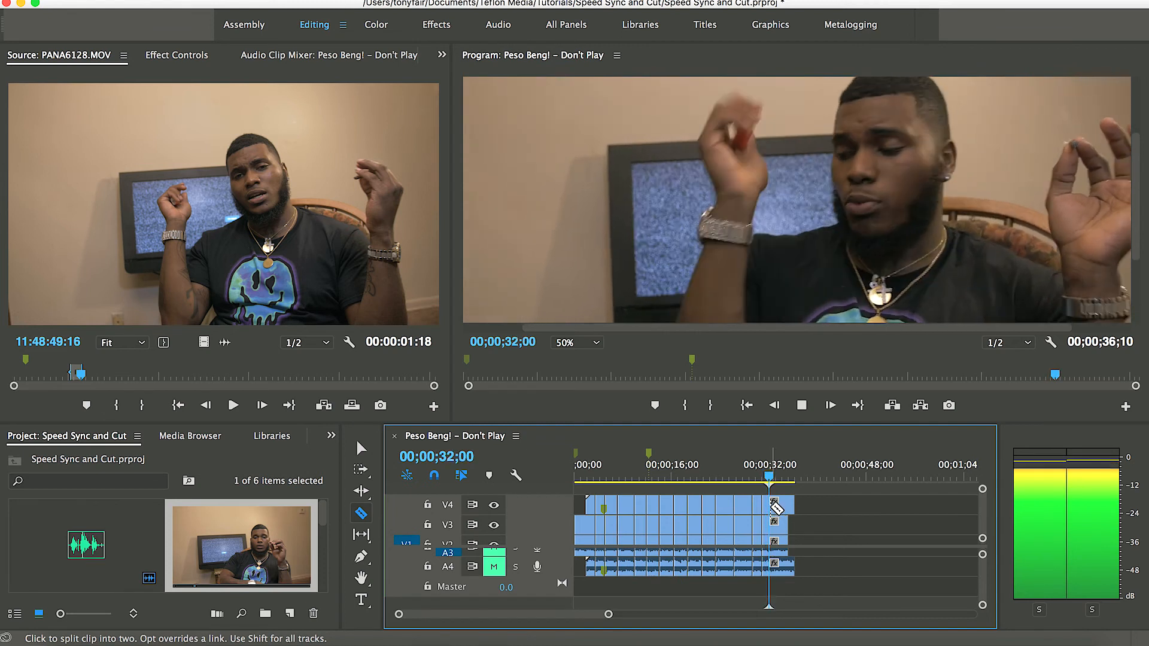
key("space")
left_click(772, 507)
left_click(772, 523)
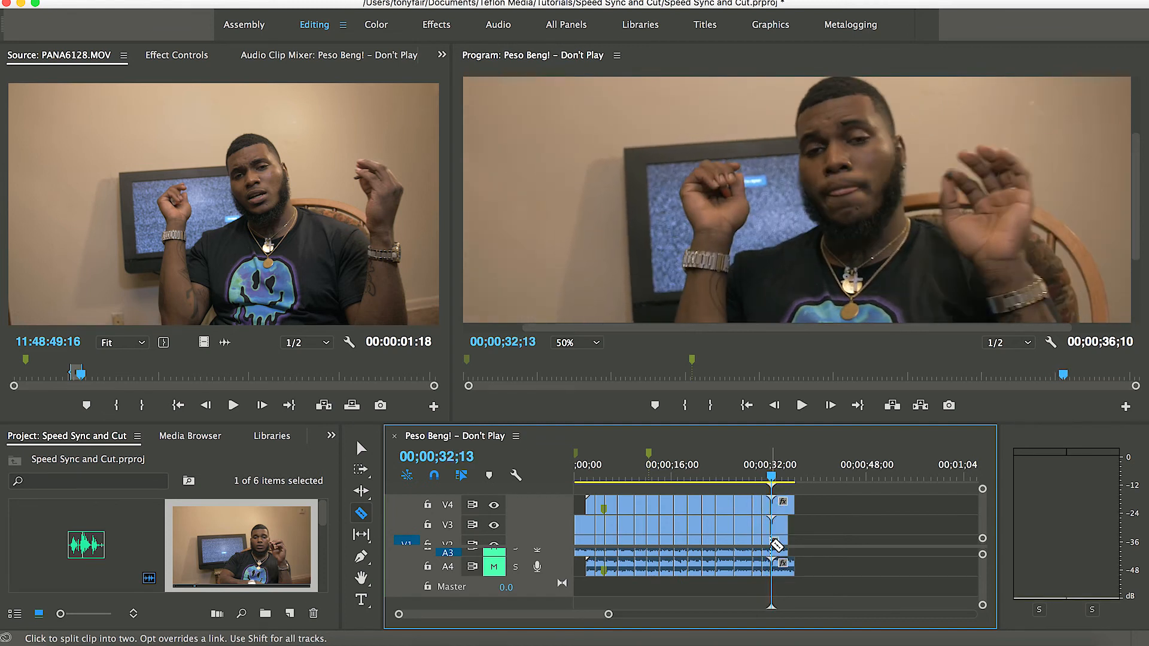
left_click(776, 546)
Step: Cut the stacked clips at 00;00;34;21, delete everything after that point and dismiss the network join window
key("space")
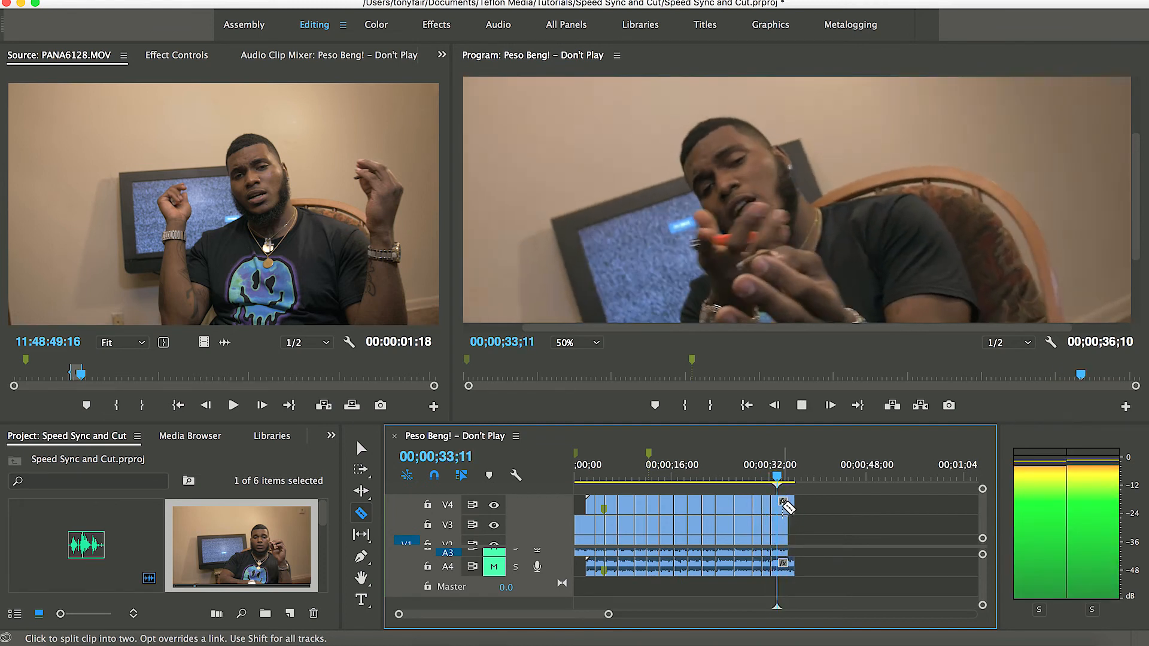
key("space")
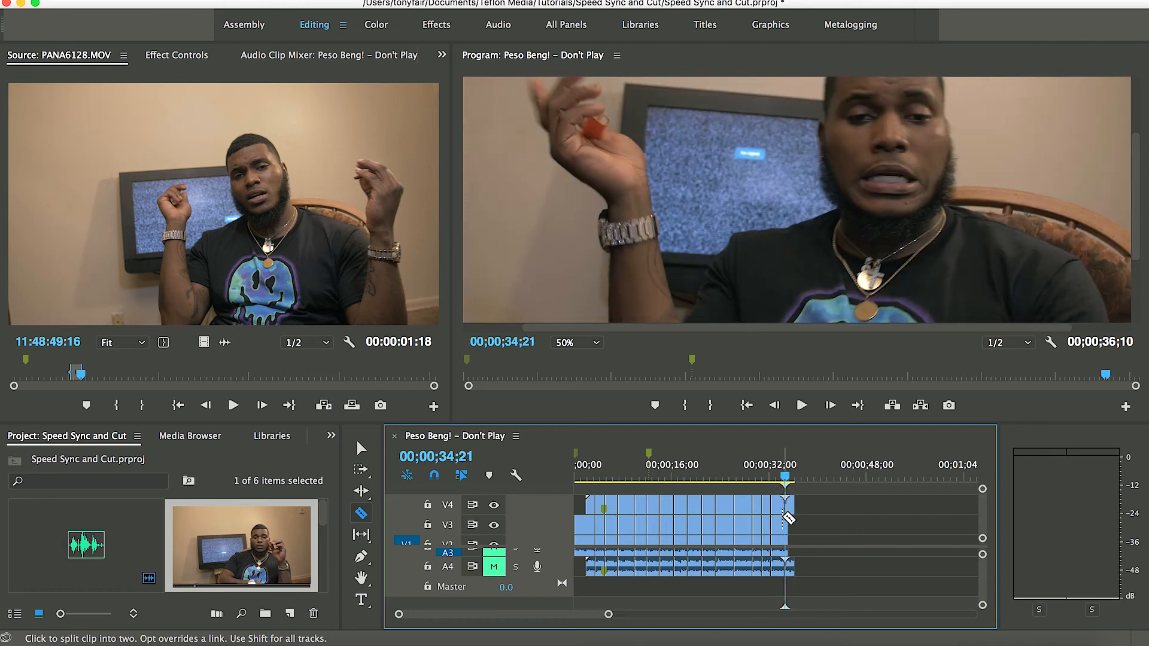
key("v")
left_click_drag(817, 501, 788, 545)
key("Delete")
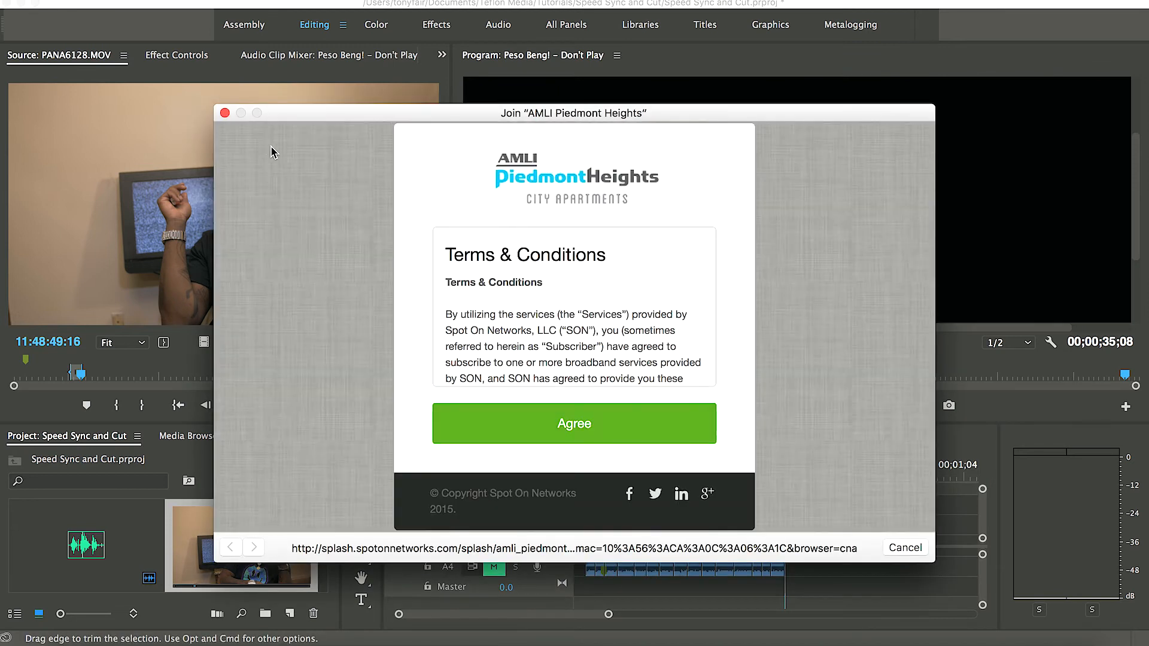
left_click(224, 113)
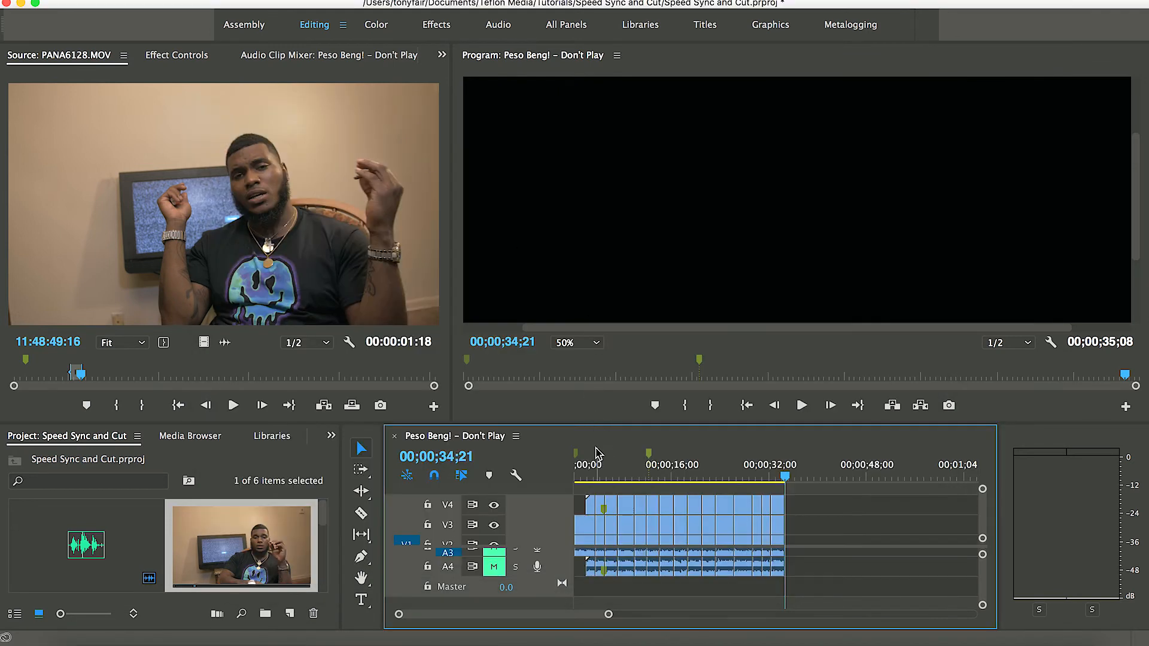
Step: Fit the whole sequence in the timeline, play it and delete the PANA6128.MOV piece between 00;00;02;01 and 00;00;03;18
key("backslash")
key("space")
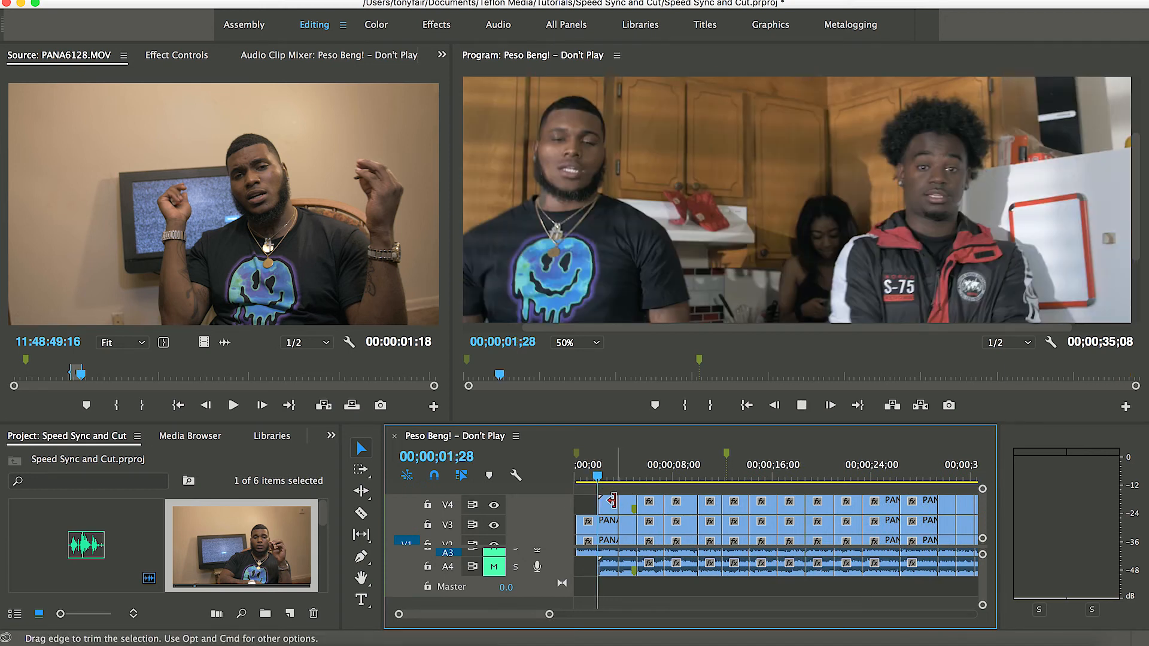
left_click(611, 508)
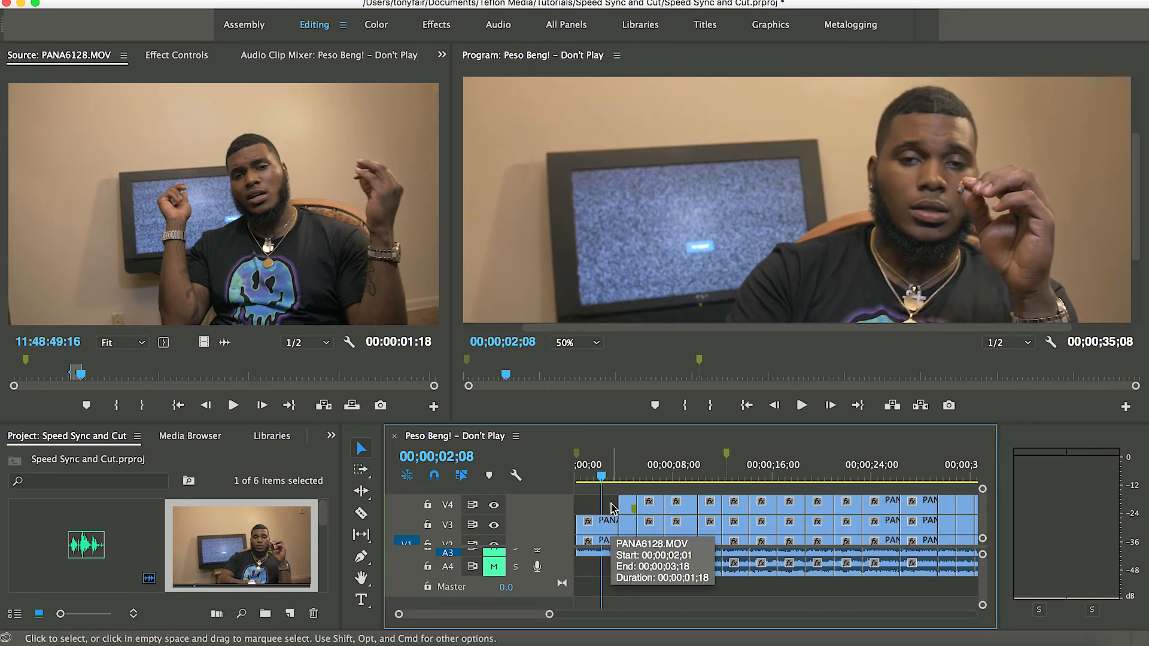
key("Delete")
Step: Delete the PANA6128.MOV and PANA6072.MOV pieces between 00;00;03;18 and about 5 seconds so PANA6071.MOV shows
key("space")
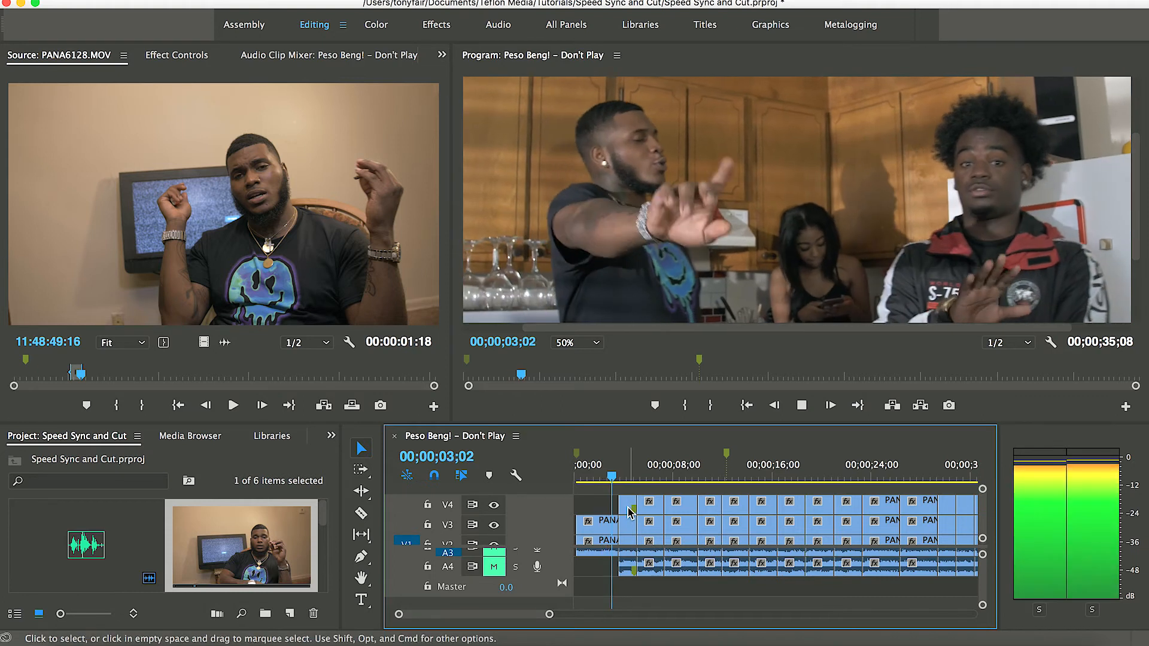
left_click(628, 510)
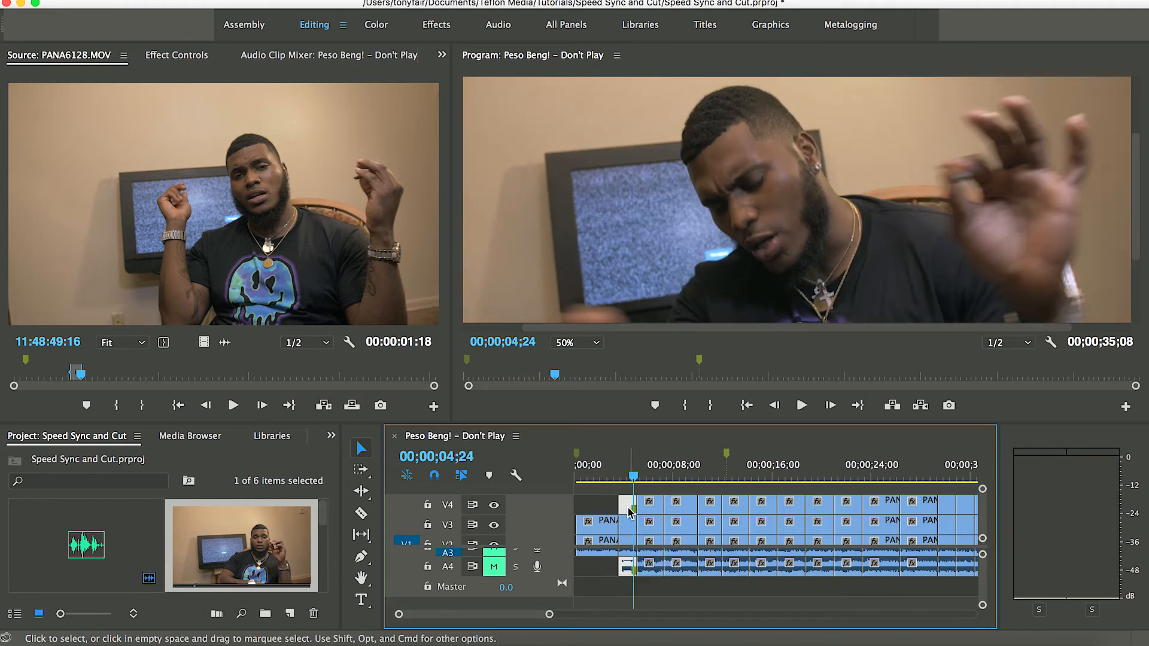
key("Delete")
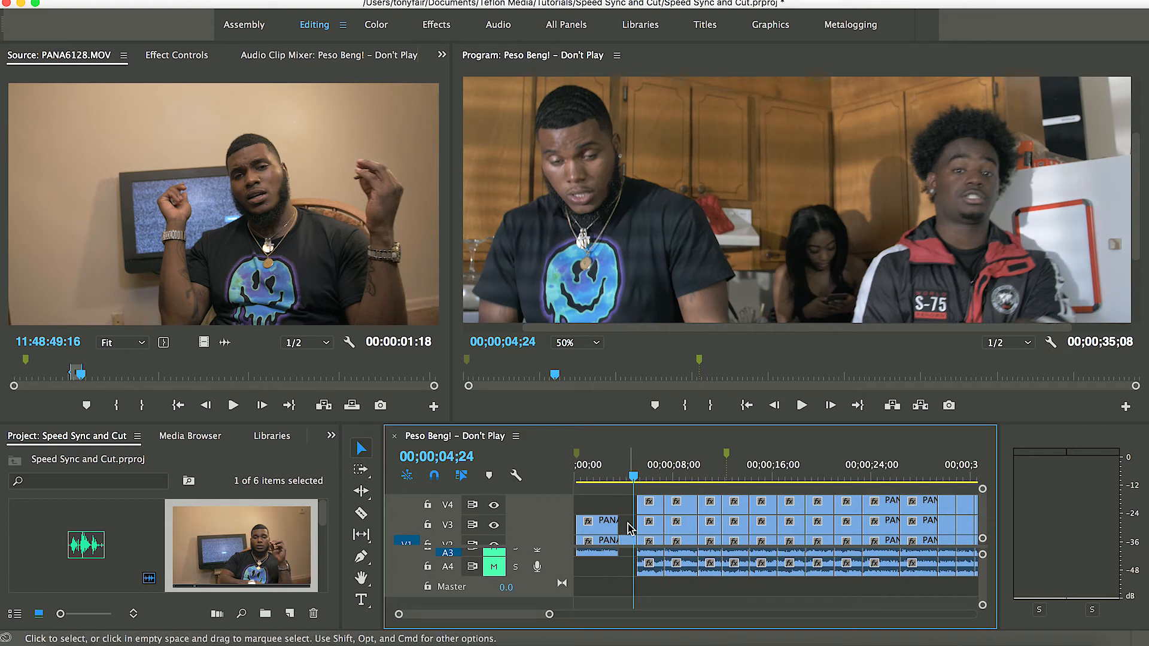
Step: Replay from about 3 seconds and delete the PANA6128.MOV piece between 00;00;07;11 and 00;00;10;01
left_click(610, 469)
key("space")
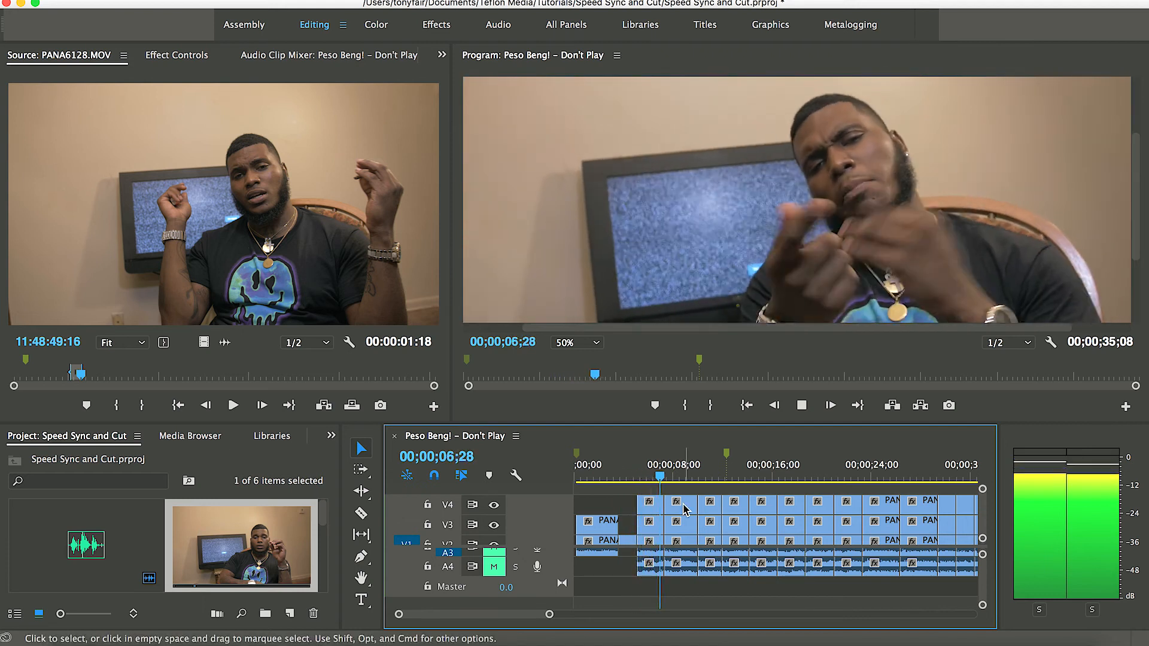
left_click(684, 509)
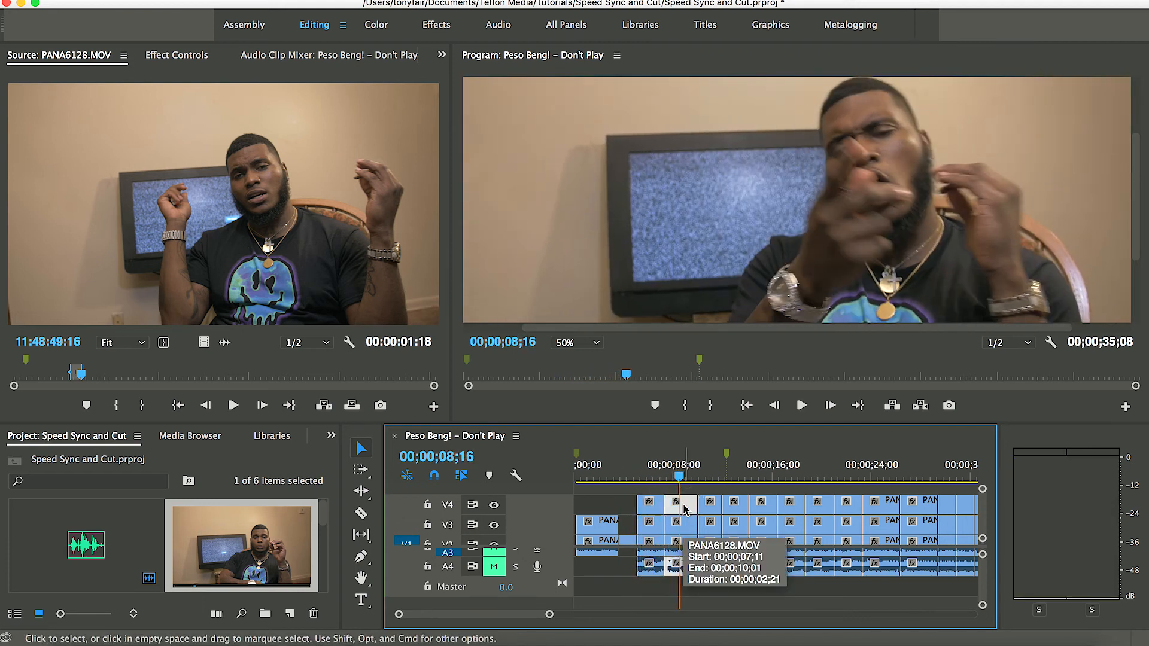
Step: Play on and delete the PANA6128.MOV and PANA6072.MOV pieces between about 12 and 14 seconds
key("space")
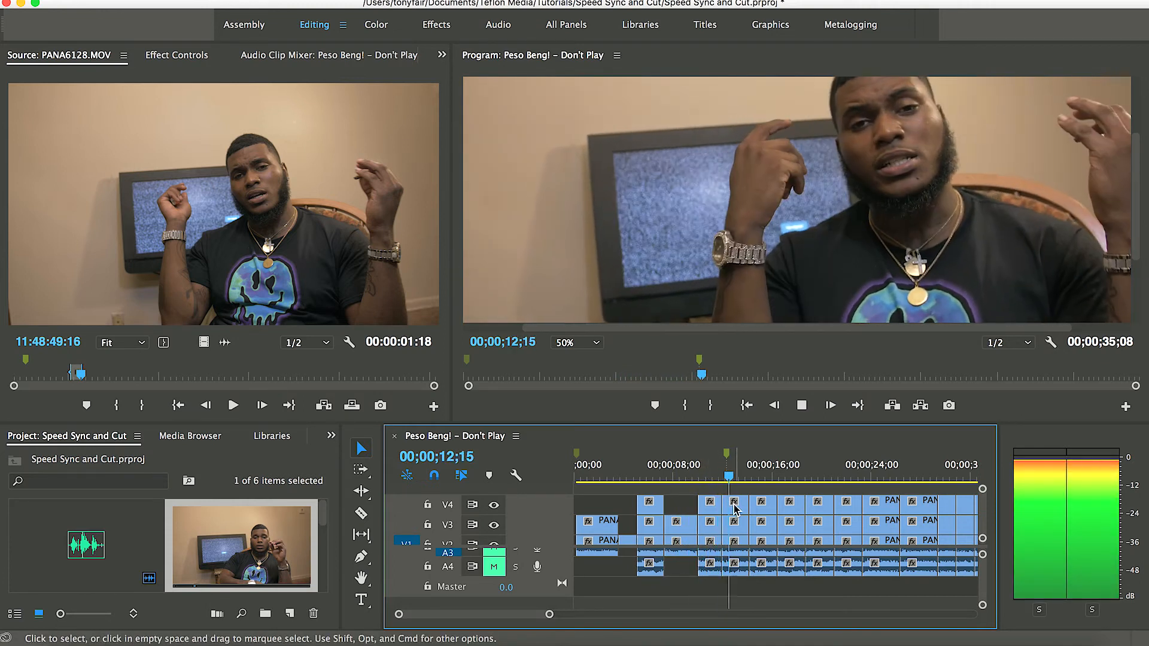
key("space")
left_click_drag(735, 507, 735, 529)
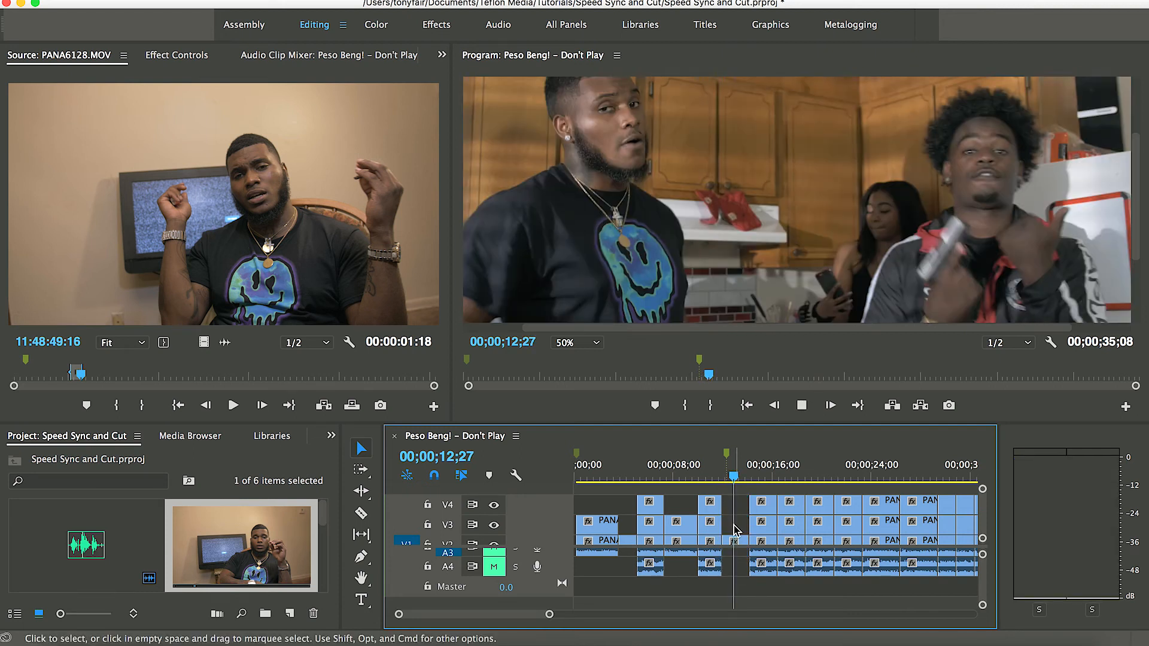
Step: Delete the PANA6128.MOV piece between 00;00;14;07 and 00;00;16;15, and set the Program monitor zoom to 25%
key("space")
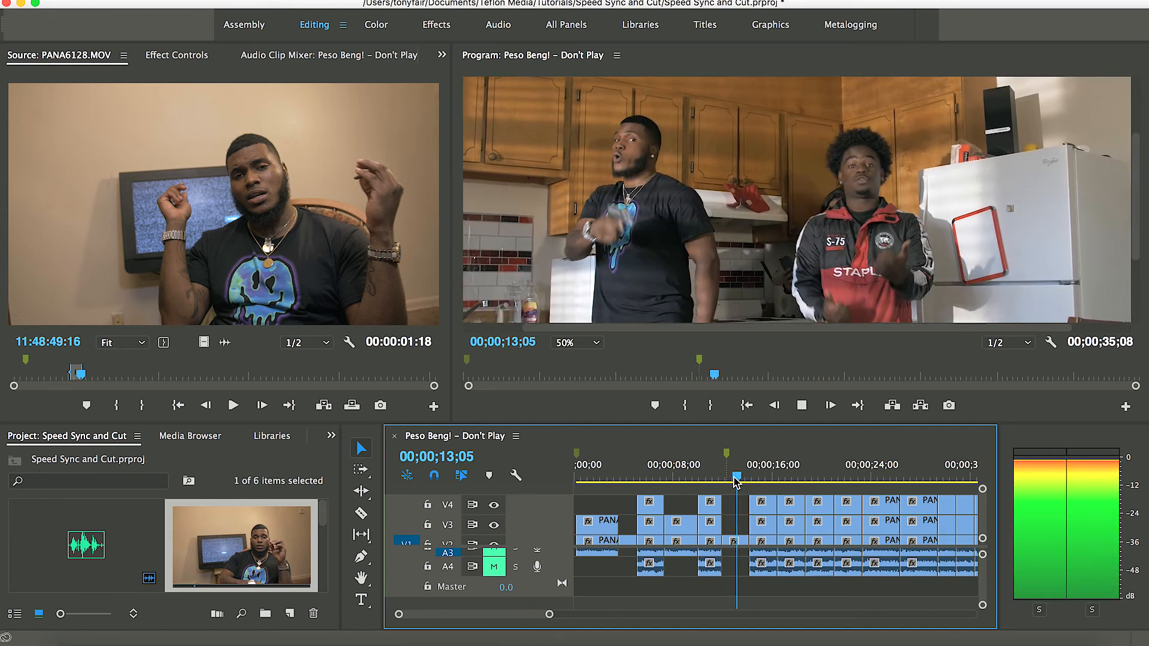
key("space")
left_click(766, 509)
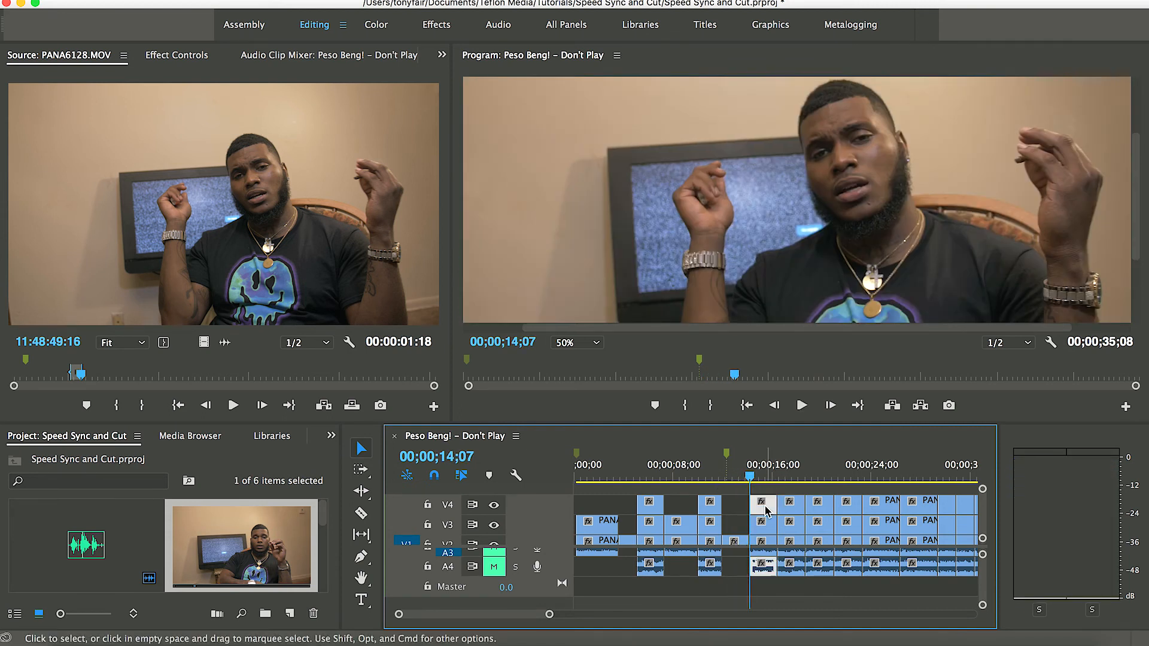
left_click(576, 342)
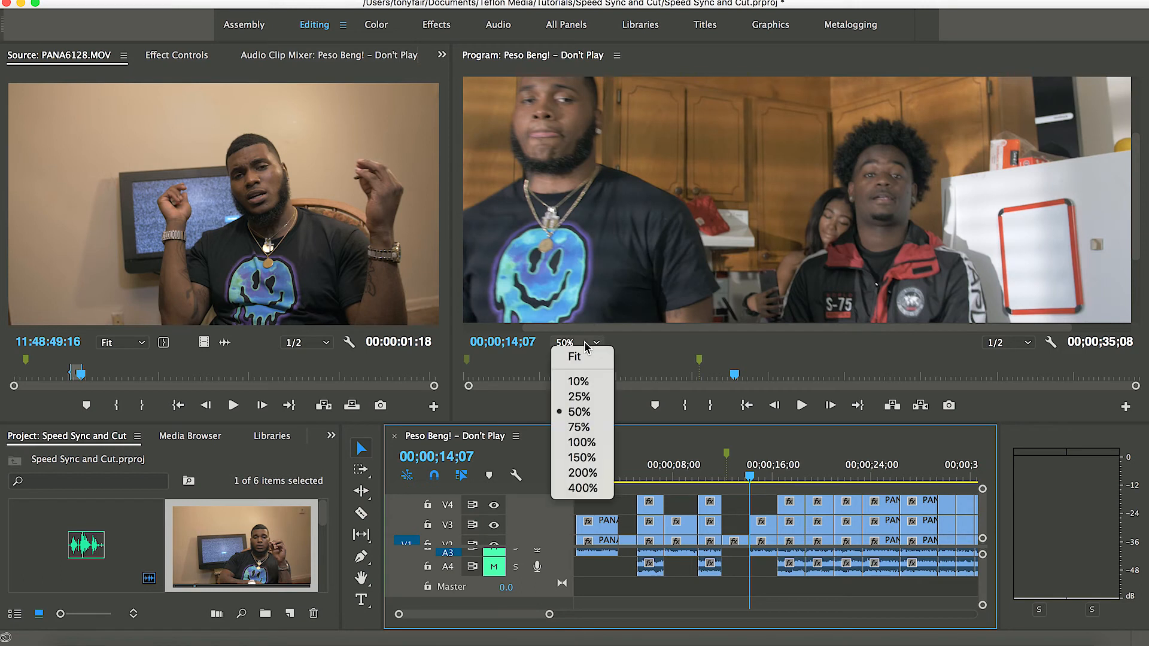
left_click(576, 398)
Step: Trim the ends of the PANA6128.MOV and PANA6072.MOV pieces starting at 00;00;16;15 back to 00;00;18;00, and replay the cut
key("space")
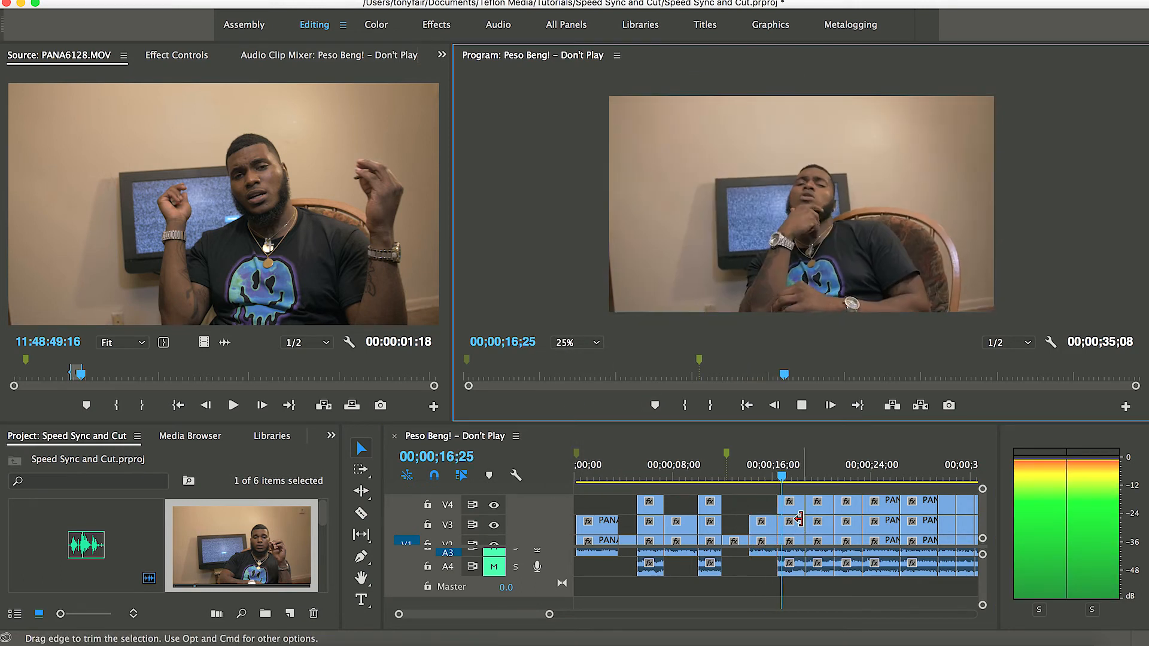
mouse_move(799, 510)
left_mouse_down()
mouse_move(790, 507)
mouse_move(791, 526)
left_mouse_up()
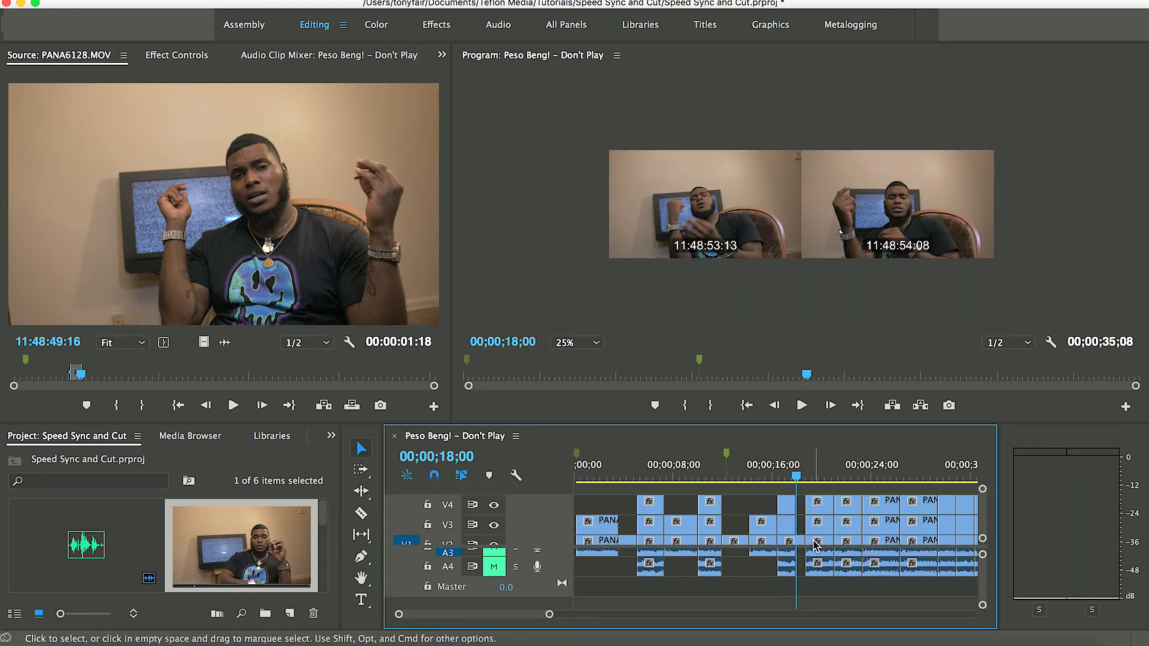
left_click(783, 482)
key("space")
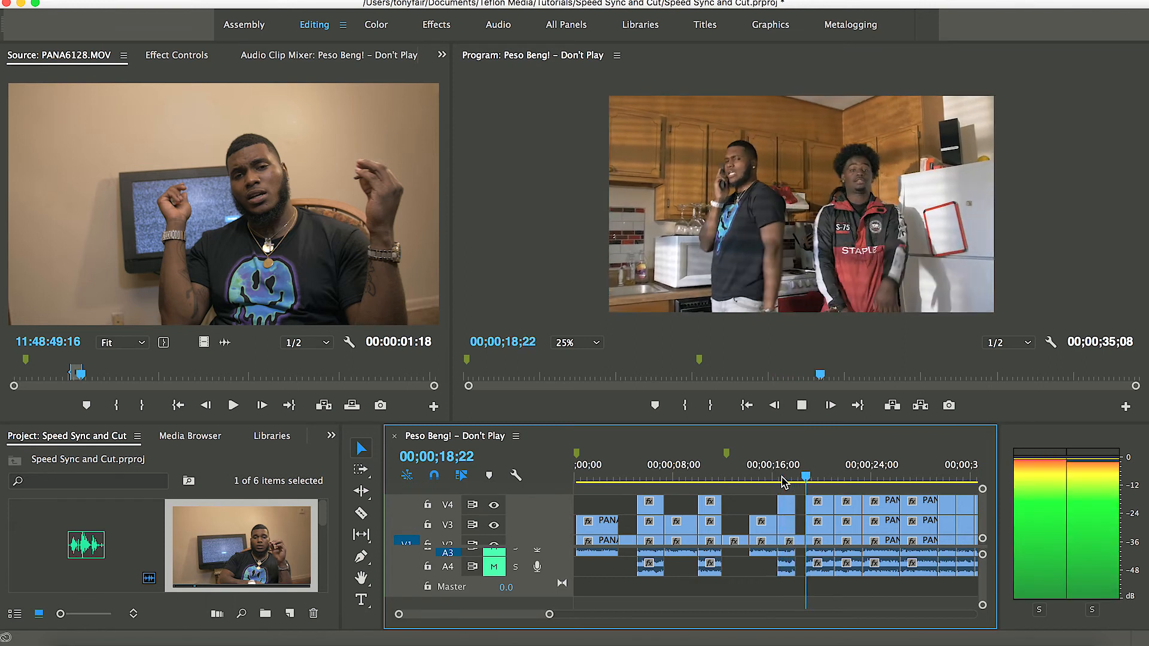
key("space")
Step: Replay the section and delete the PANA6128.MOV piece between 00;00;18;23 and 00;00;21;02
left_click(791, 475)
key("space")
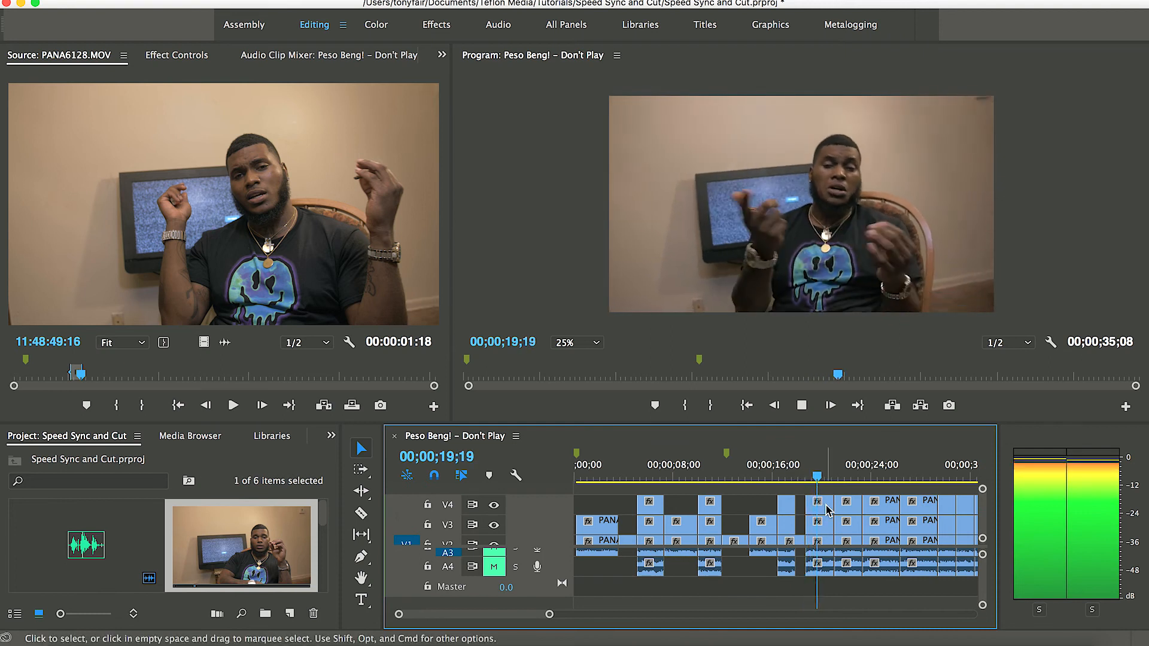
key("space")
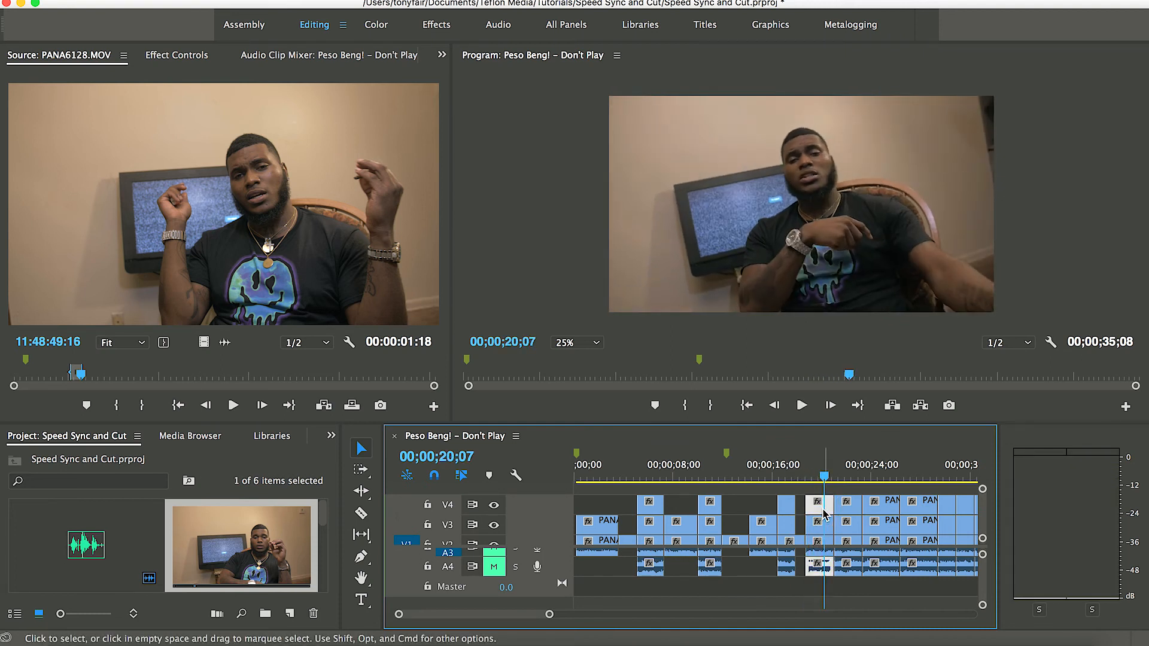
Step: Delete the PANA6128.MOV and PANA6072.MOV pieces between 00;00;21;02 and 00;00;23;10
key("space")
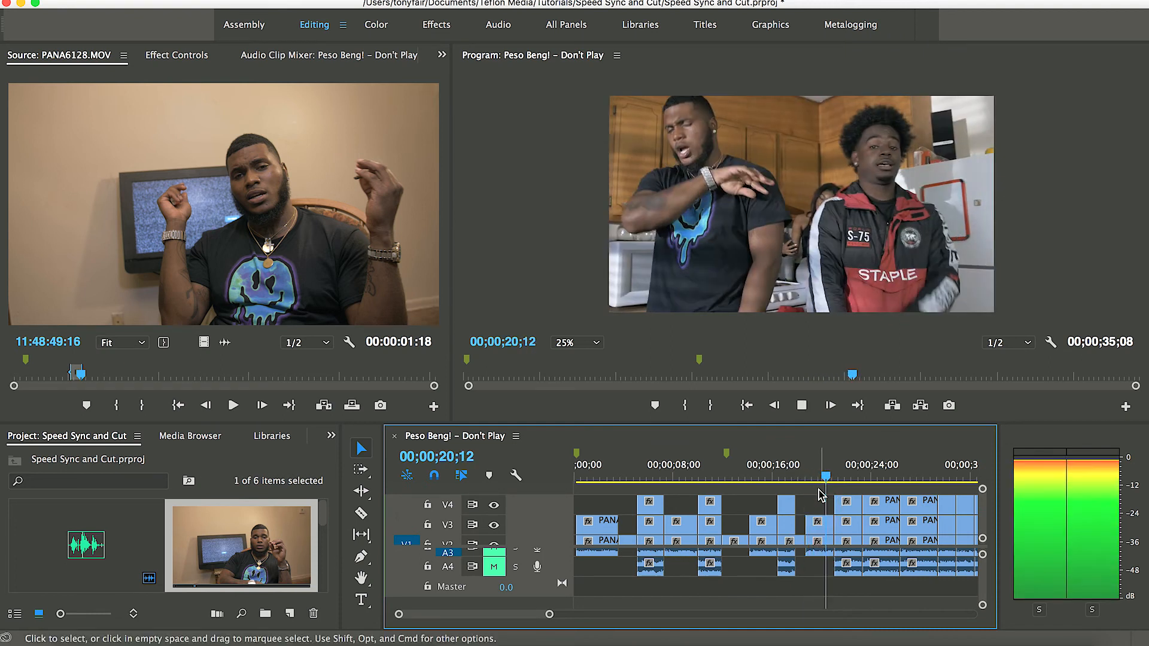
left_click(849, 510)
left_click(850, 530)
key("Delete")
Step: Play on and delete the PANA6128.MOV piece between about 26 seconds and 00;00;29;13
key("Up")
key("space")
scroll(856, 502, "right", 3)
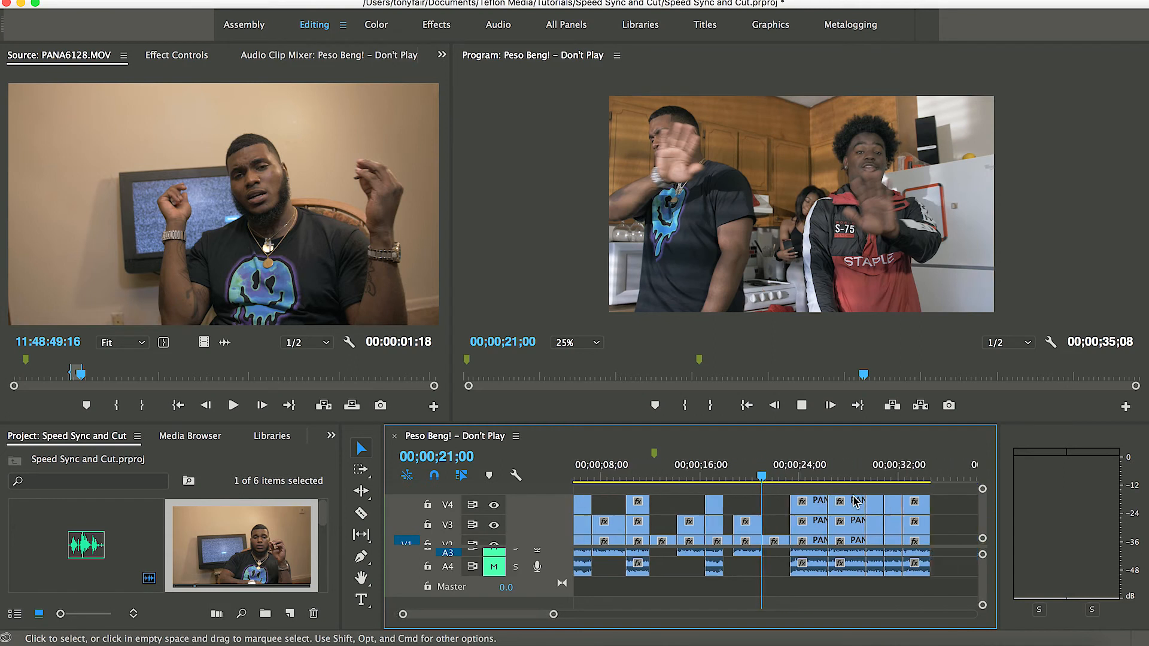
scroll(853, 501, "right", 2)
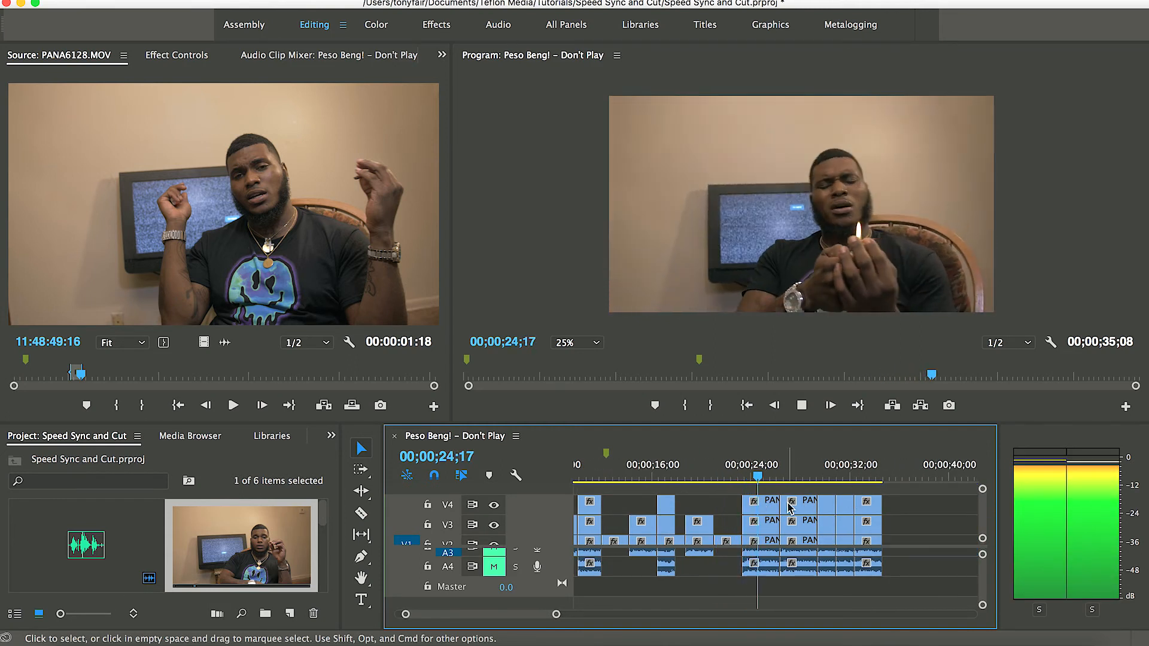
left_click(789, 507)
key("Delete")
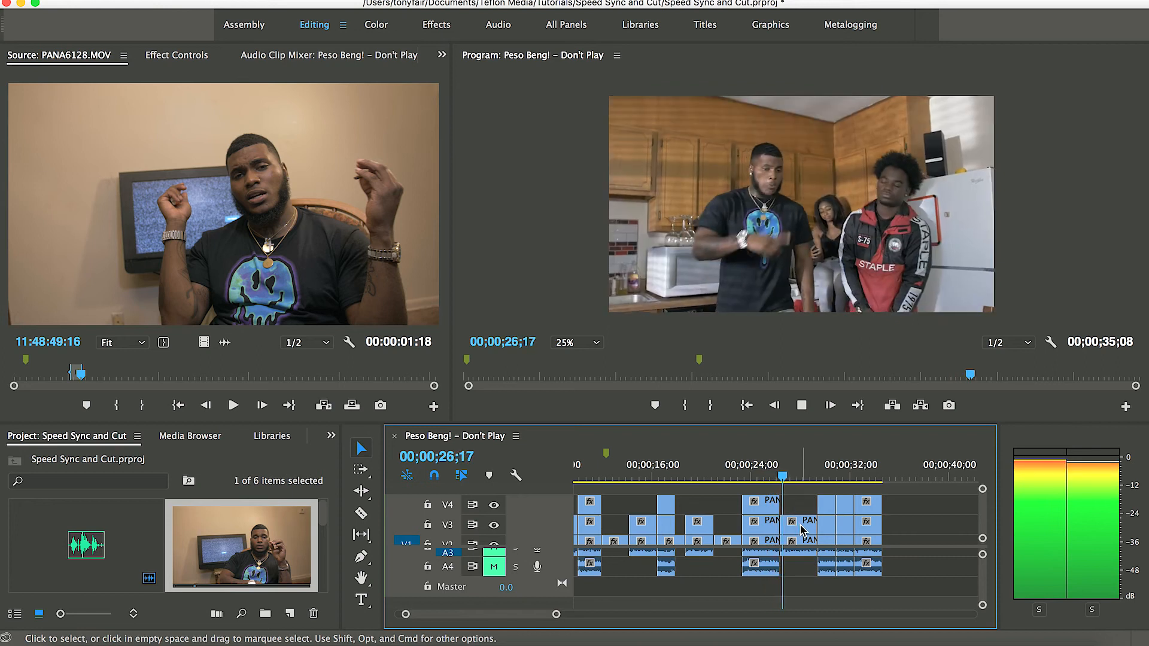
Step: Delete the PANA6128.MOV and PANA6072.MOV pieces between 00;00;29;13 and about 31 seconds, and replay from there
left_click(828, 510)
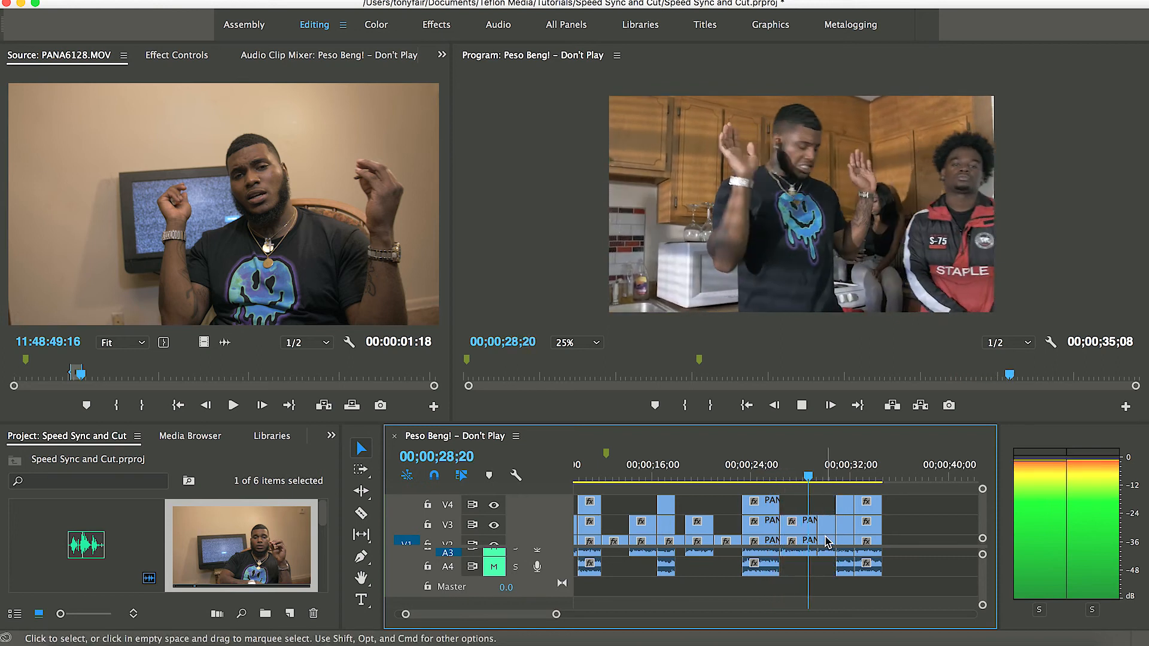
key("Delete")
left_click(814, 469)
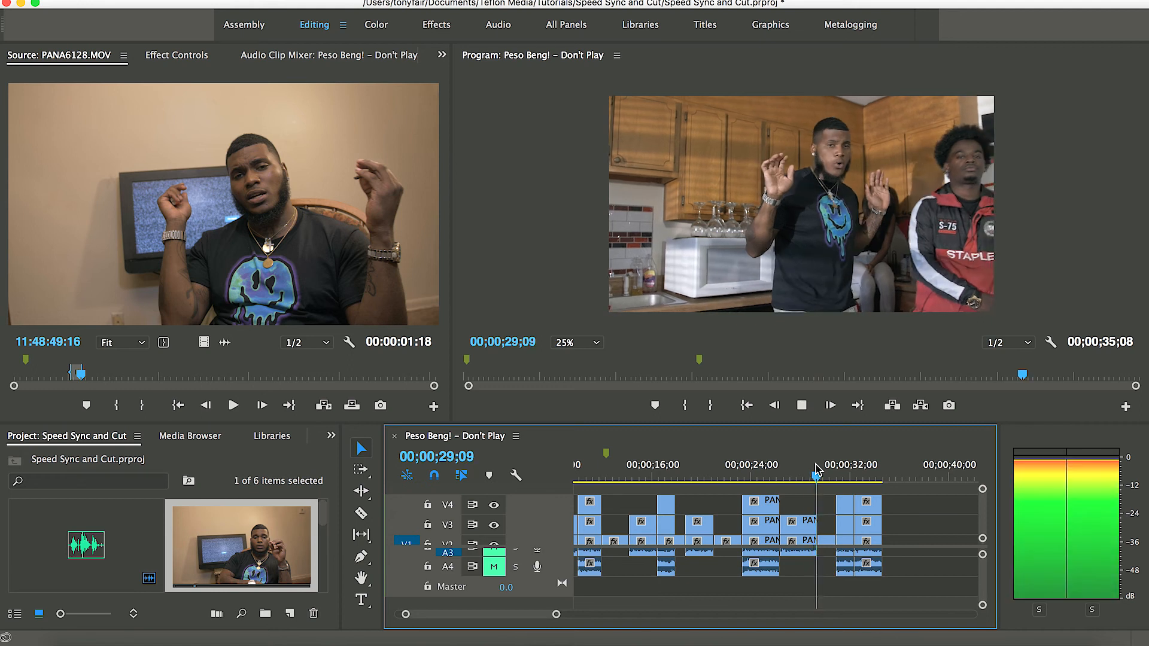
Step: Delete the last PANA6128.MOV piece after 00;00;32;13 and play the sequence through to its end
key("space")
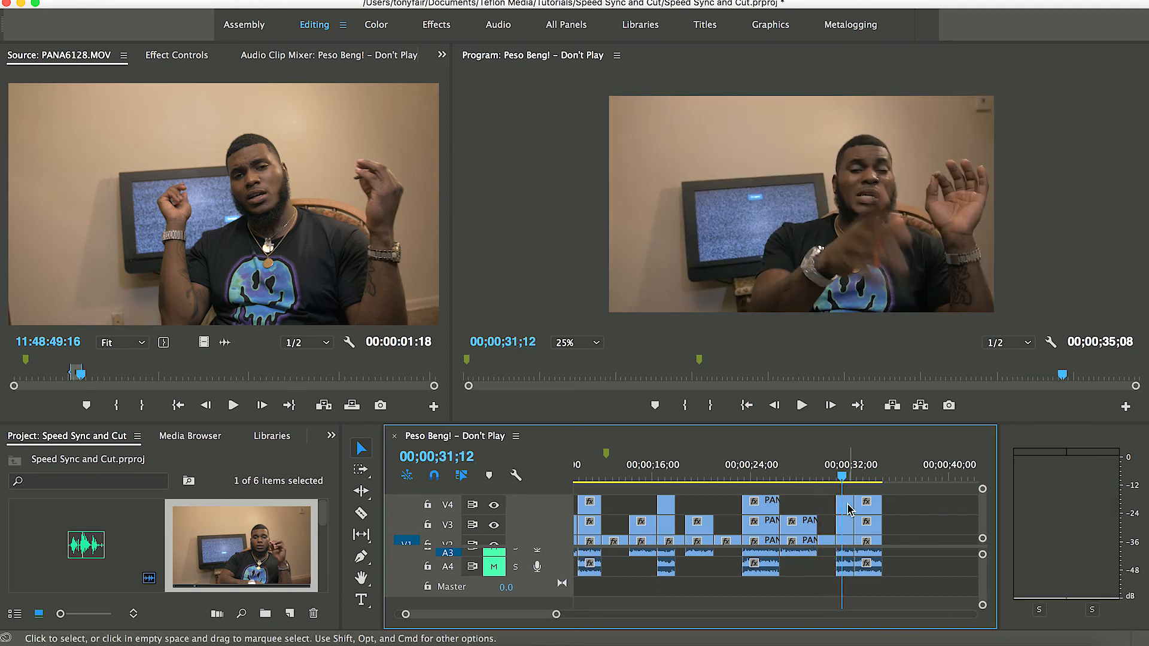
key("space")
key("Delete")
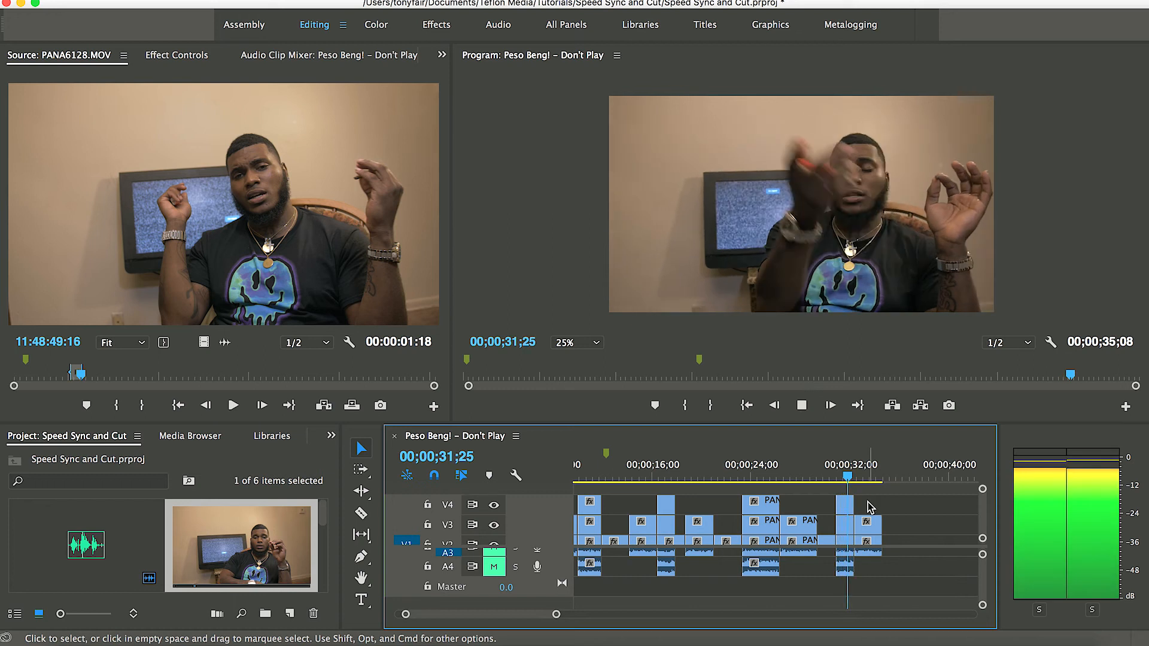
left_click(860, 480)
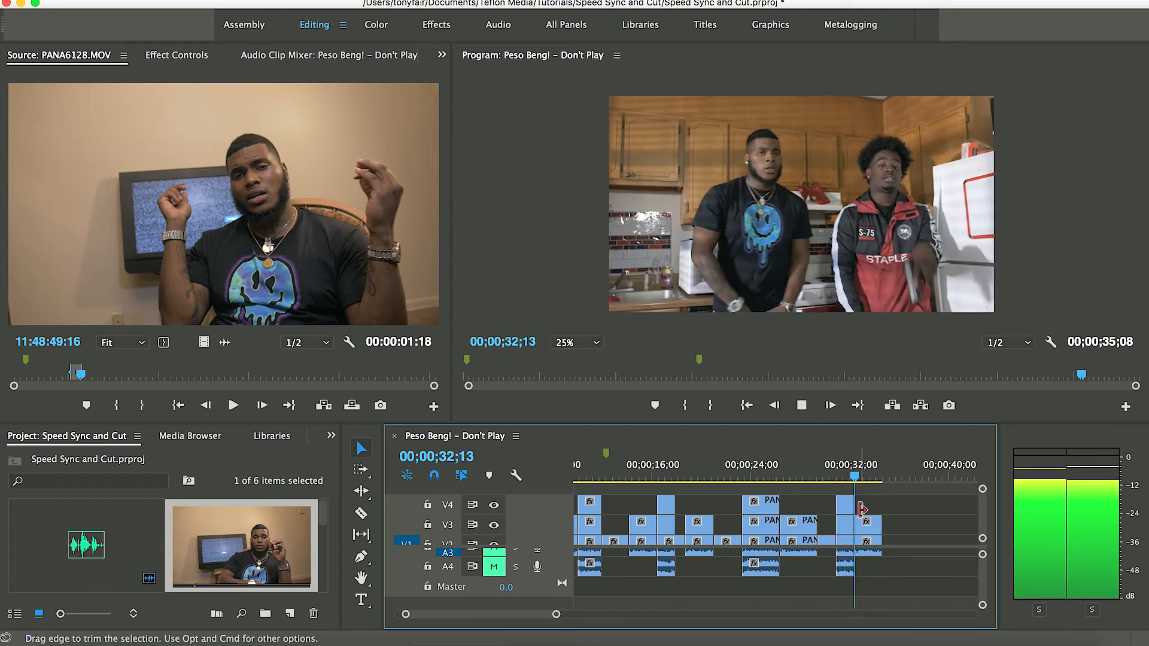
key("space")
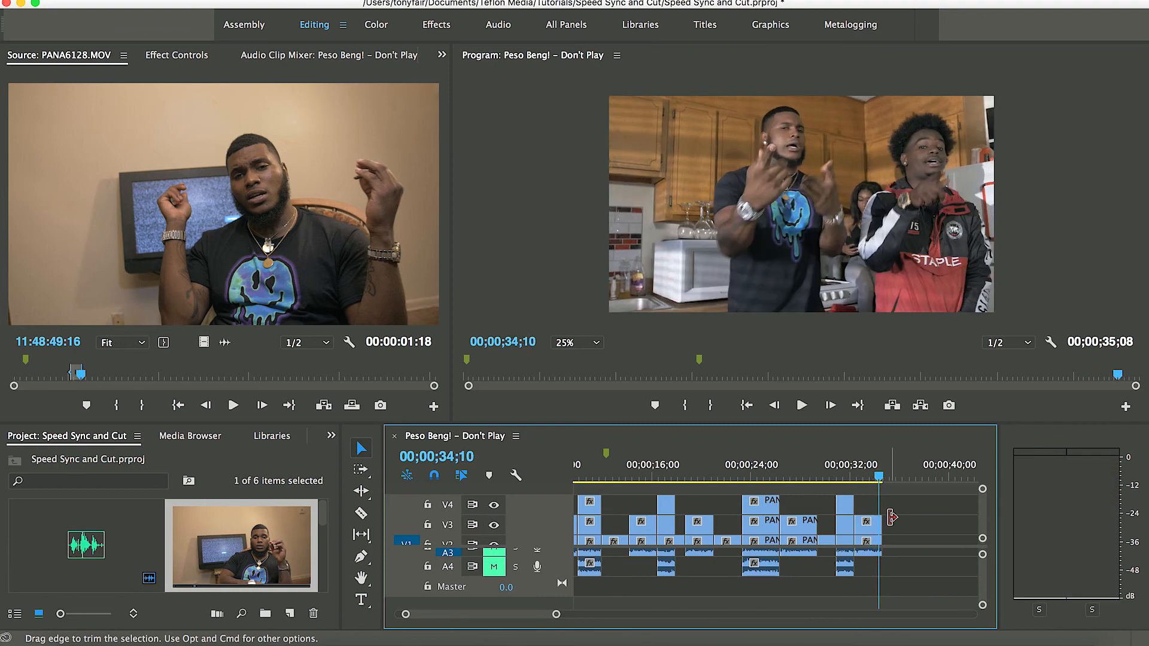